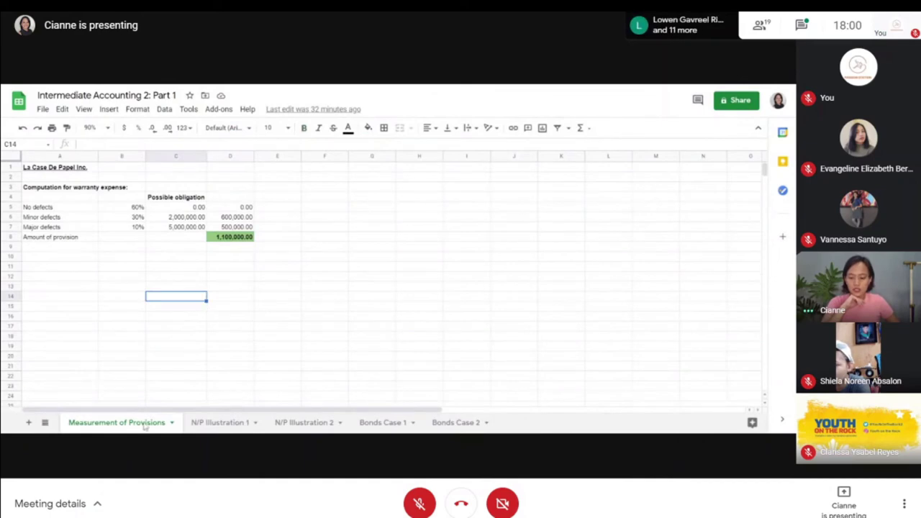
# - Open the N/P Illustration 1 sheet and enter 100000 as the down payment in C13
pyautogui.click(210, 426)
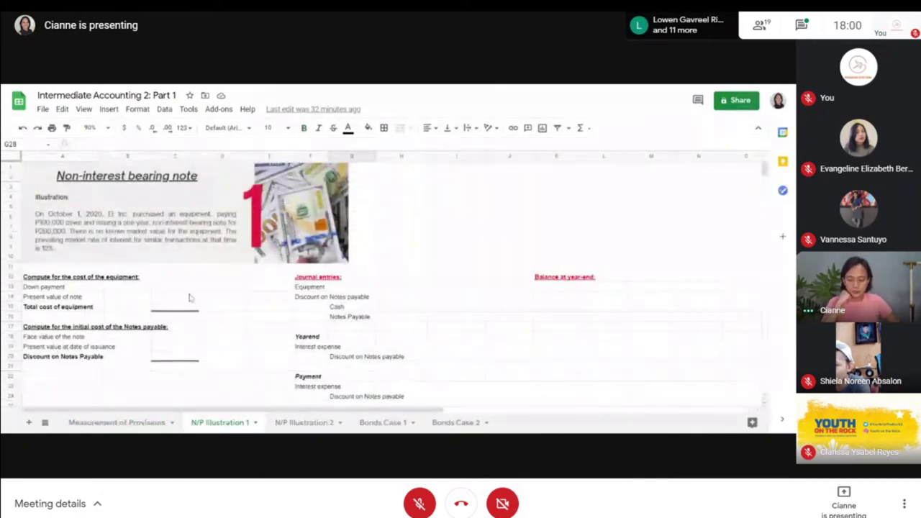
pyautogui.scroll(-2, 120, 301)
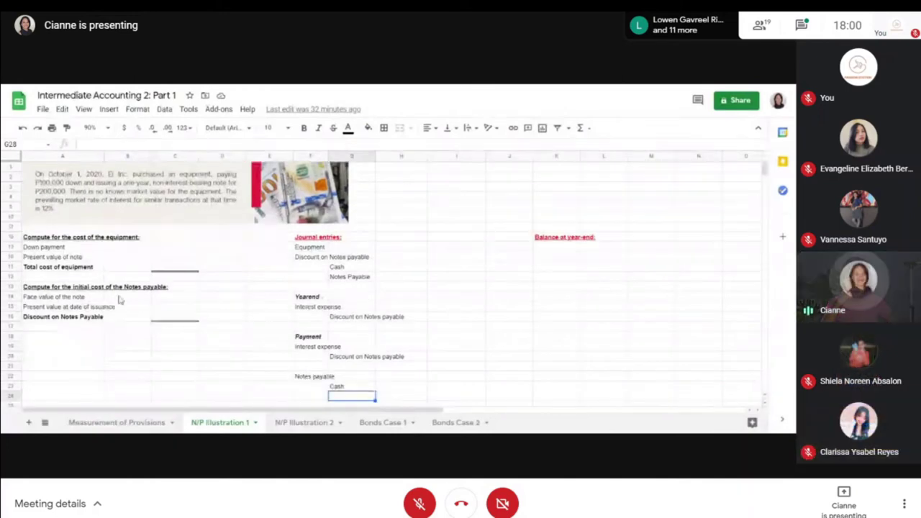
pyautogui.click(81, 249)
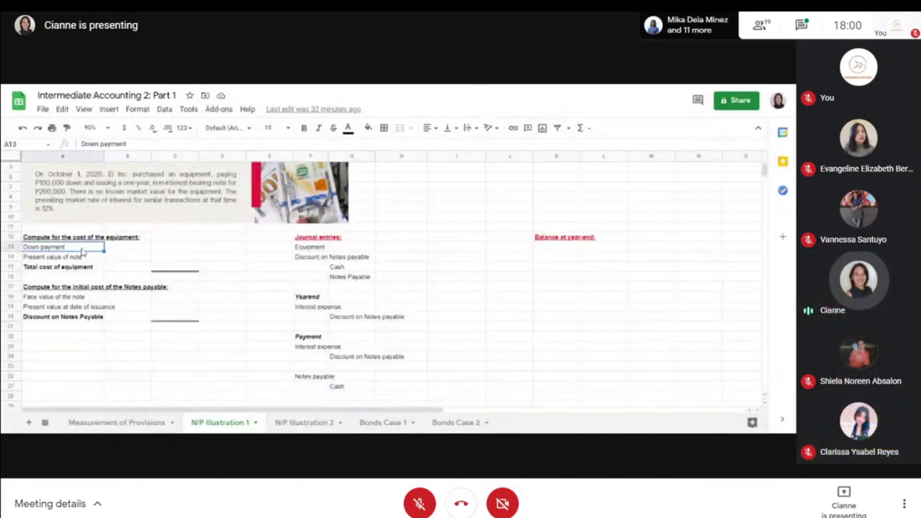
pyautogui.click(175, 247)
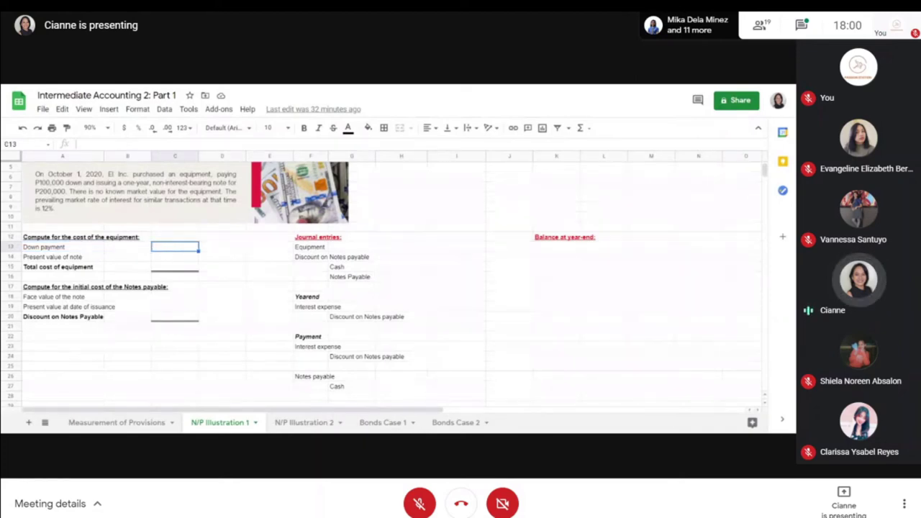
pyautogui.write('100000')
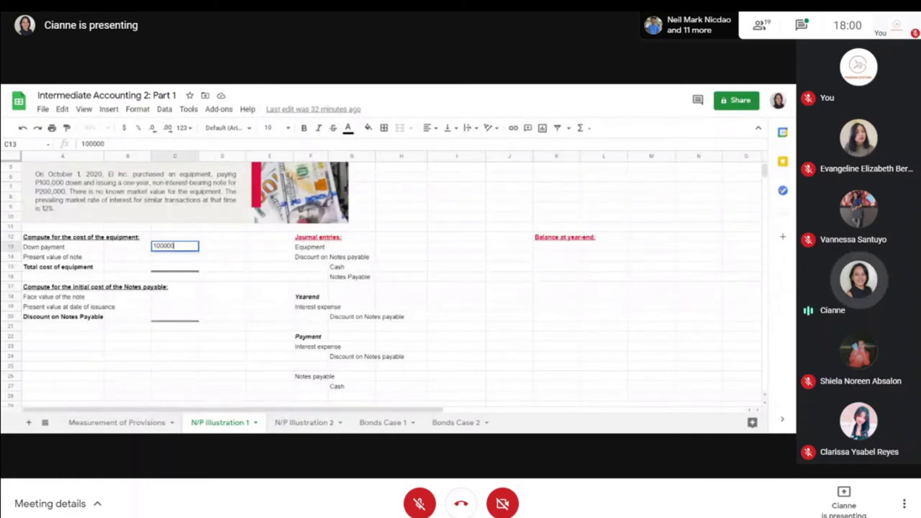
pyautogui.hotkey('ctrl', 'Return')
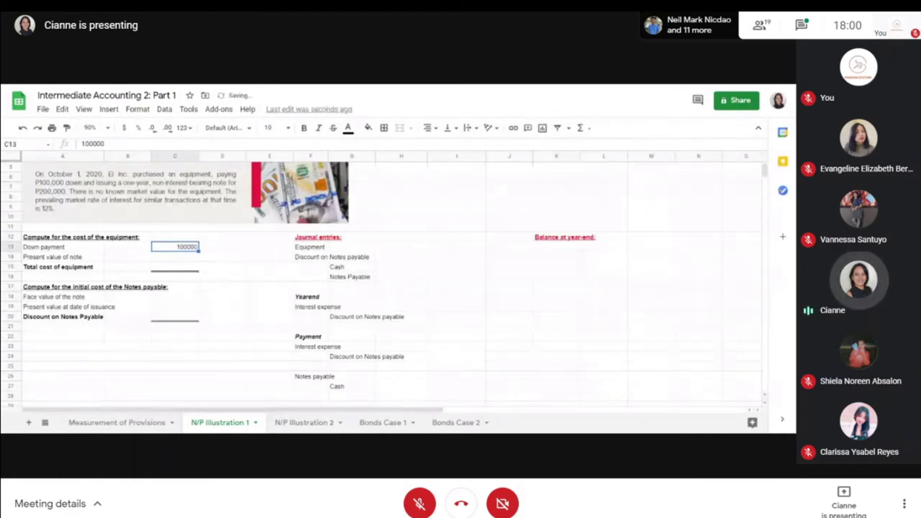
# - Apply the Financial number format to the whole of column C
pyautogui.hotkey('ctrl', 'space')
pyautogui.click(185, 127)
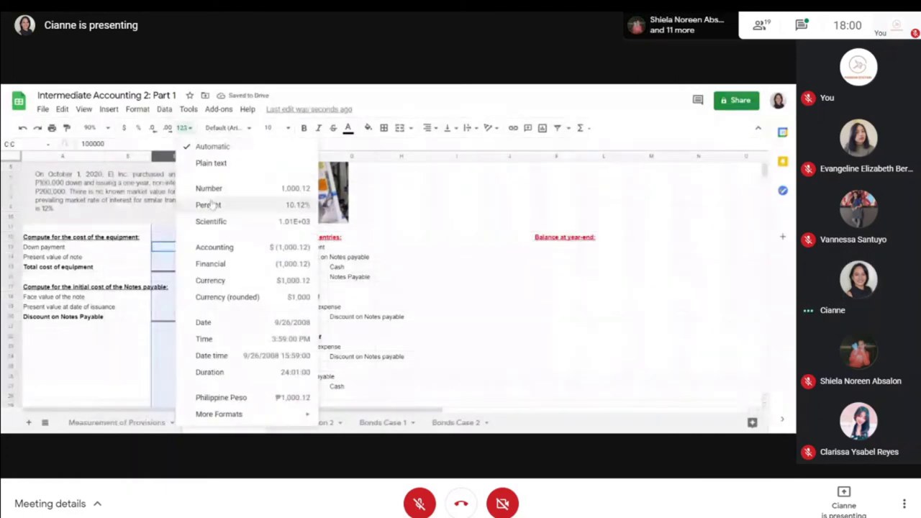
pyautogui.click(210, 264)
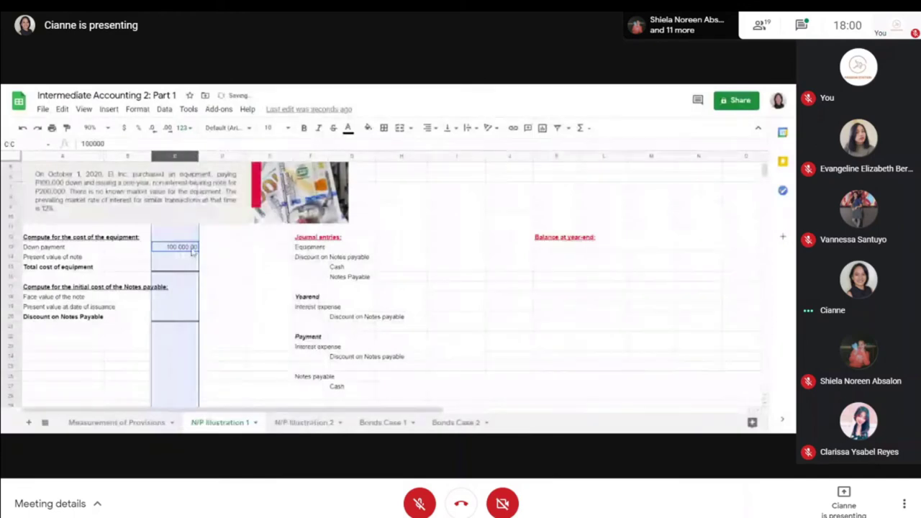
pyautogui.click(193, 247)
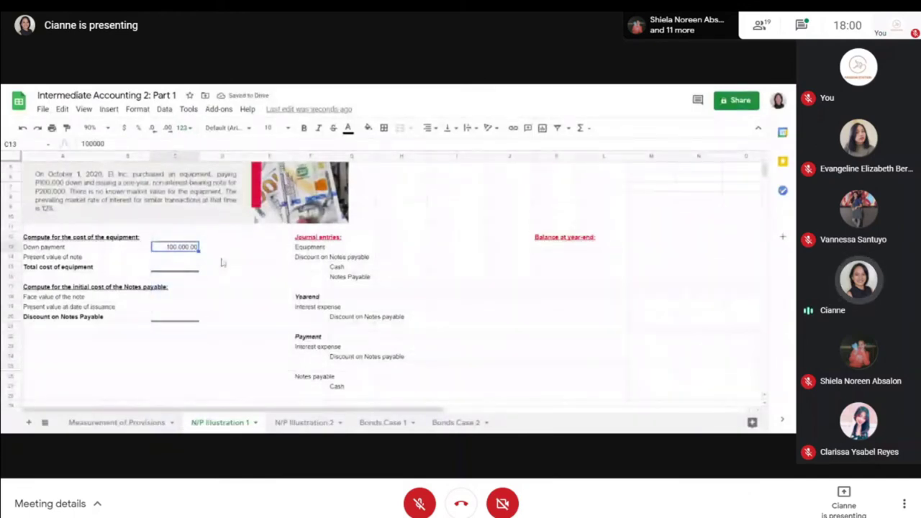
# - Enter =200000 in B14 beside the present value of note label
pyautogui.press('Down')
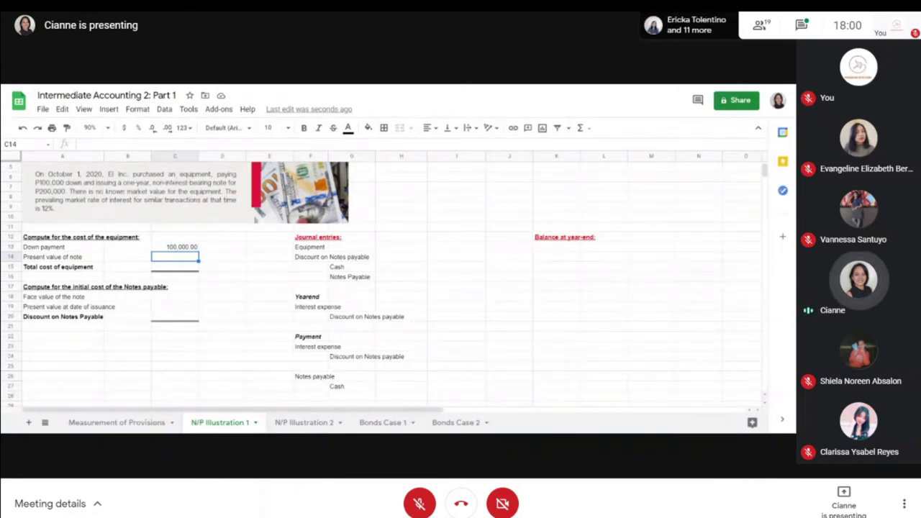
pyautogui.click(127, 256)
pyautogui.write('=')
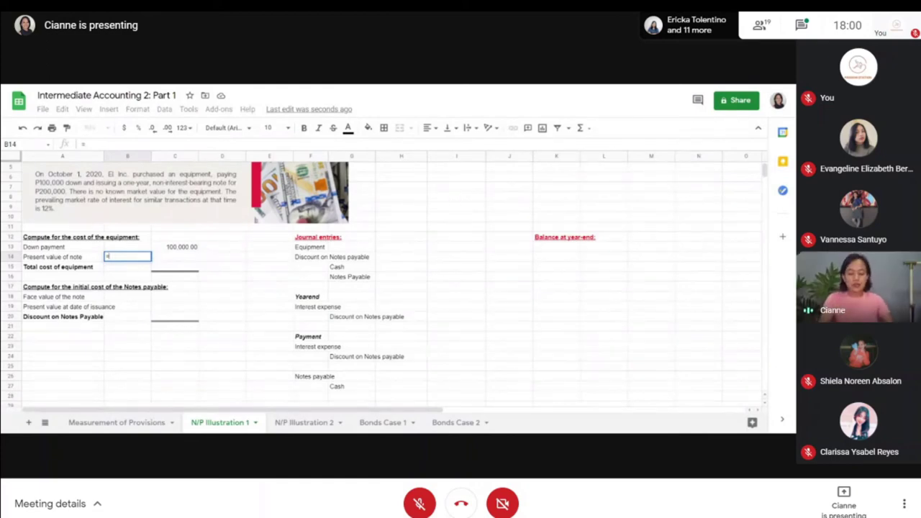
pyautogui.write('200000')
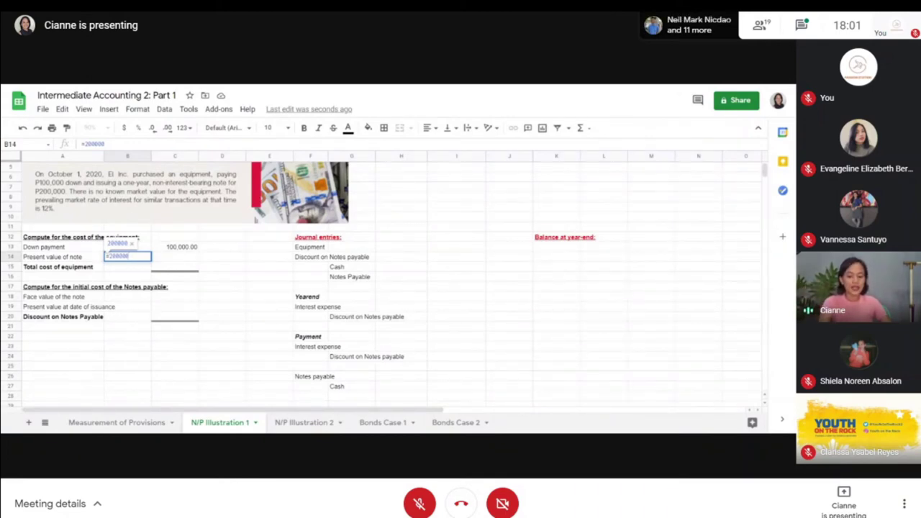
pyautogui.press('Return')
# - Enter the note amount 200000 in C23, below the discount computation
pyautogui.press('Right')
pyautogui.press('Right')
pyautogui.press('Right')
pyautogui.press('Down')
pyautogui.press('Down')
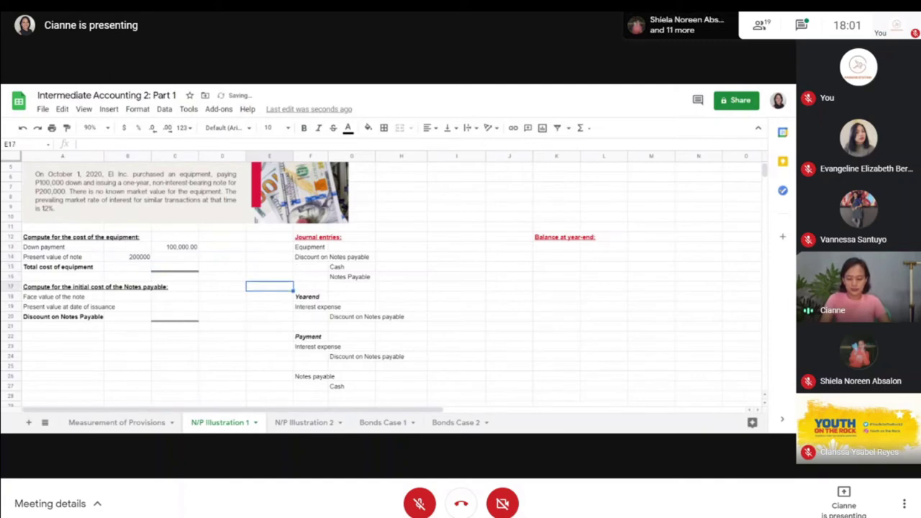
pyautogui.press('Down')
pyautogui.press('Down')
pyautogui.press('Down')
pyautogui.press('Down')
pyautogui.press('Down')
pyautogui.press('Down')
pyautogui.press('Down')
pyautogui.press('Left')
pyautogui.press('Left')
pyautogui.press('Left')
pyautogui.press('Up')
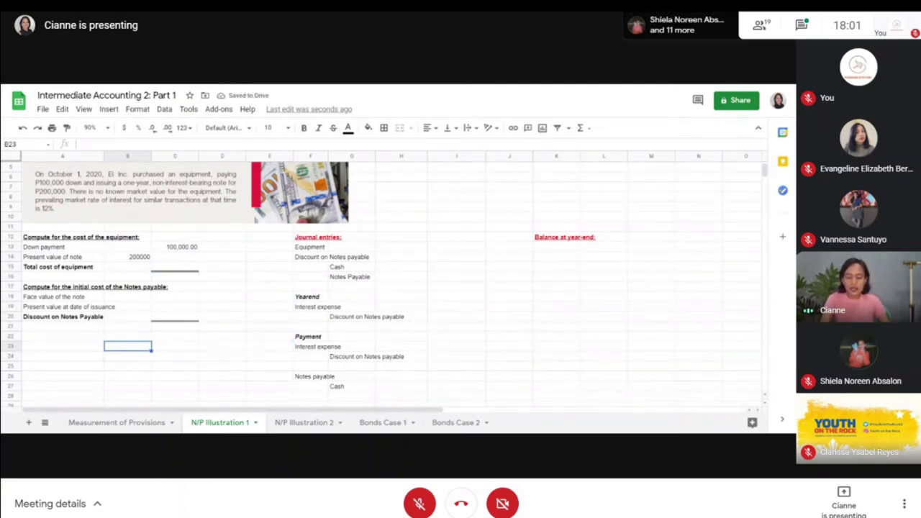
pyautogui.write('20000')
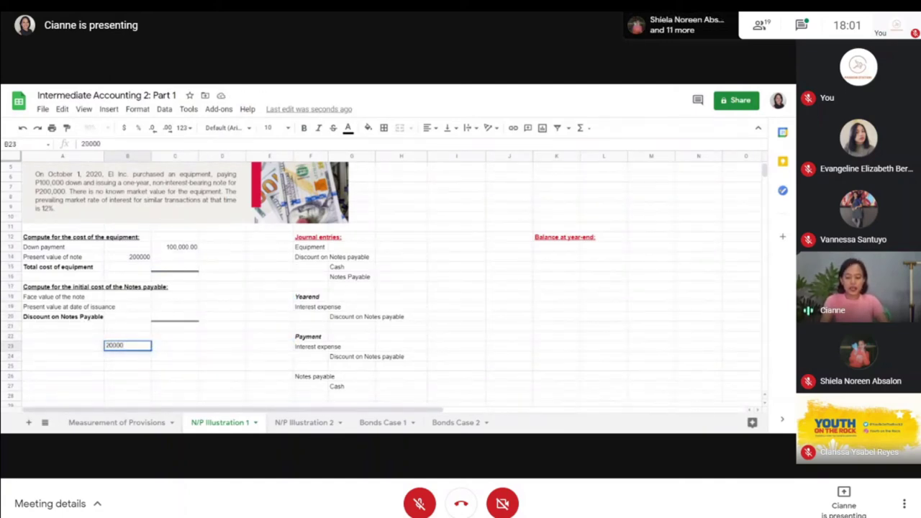
pyautogui.press('Escape')
pyautogui.press('Right')
pyautogui.write('200000')
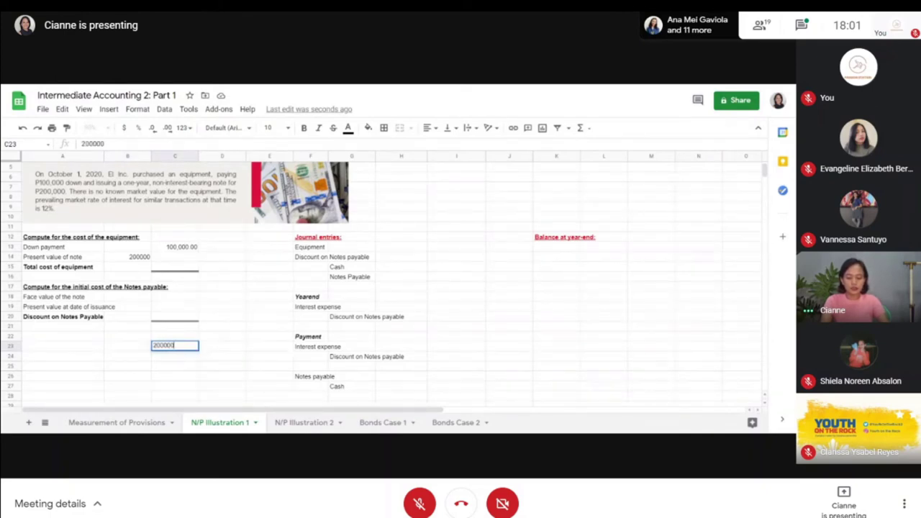
pyautogui.press('Return')
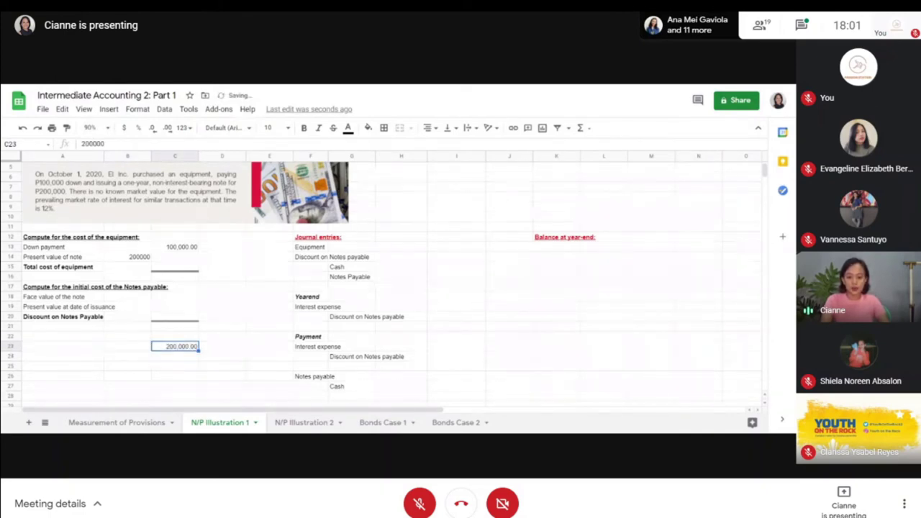
# - Enter the percentages 12% in B24 and 100% in B25, and select both cells to check their sum
pyautogui.press('Left')
pyautogui.write('1')
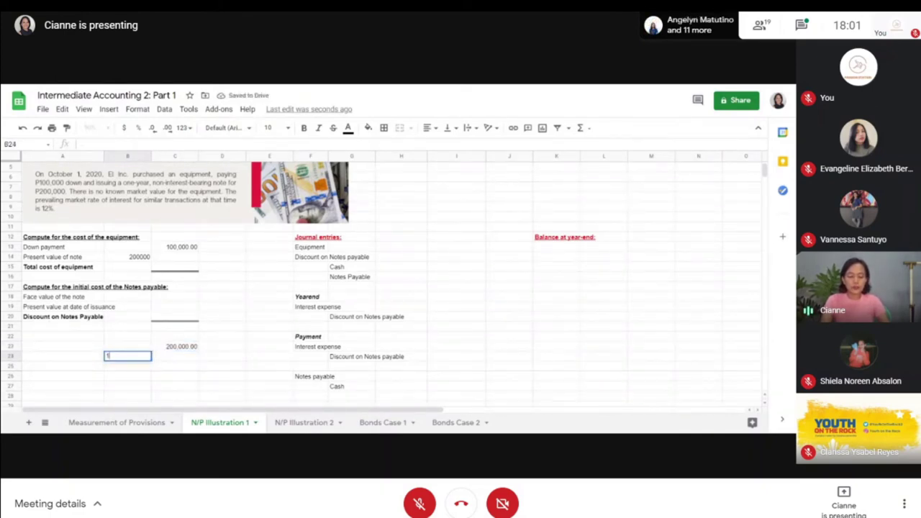
pyautogui.write('2%')
pyautogui.press('BackSpace')
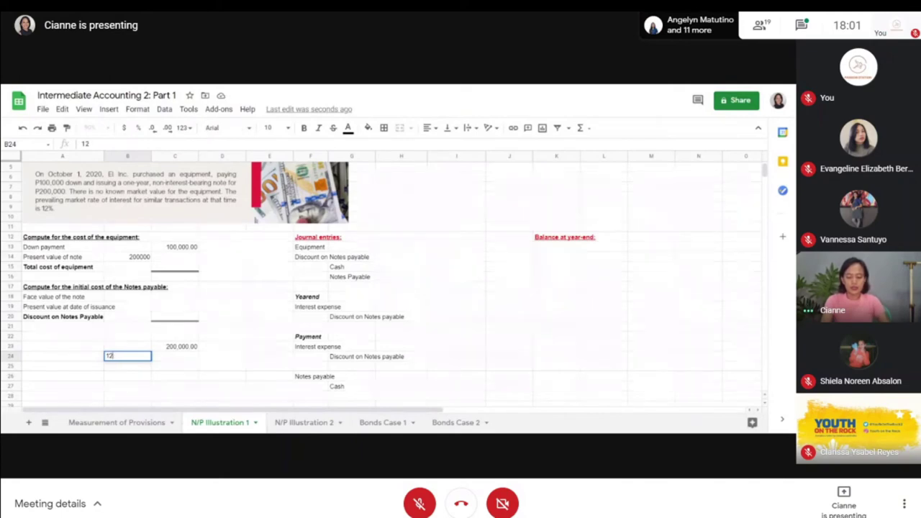
pyautogui.write('%')
pyautogui.press('Left')
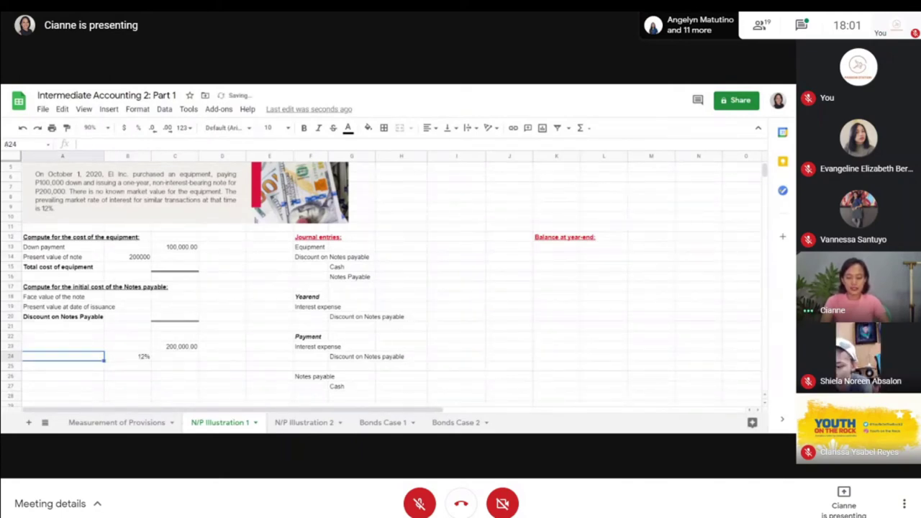
pyautogui.press('Right')
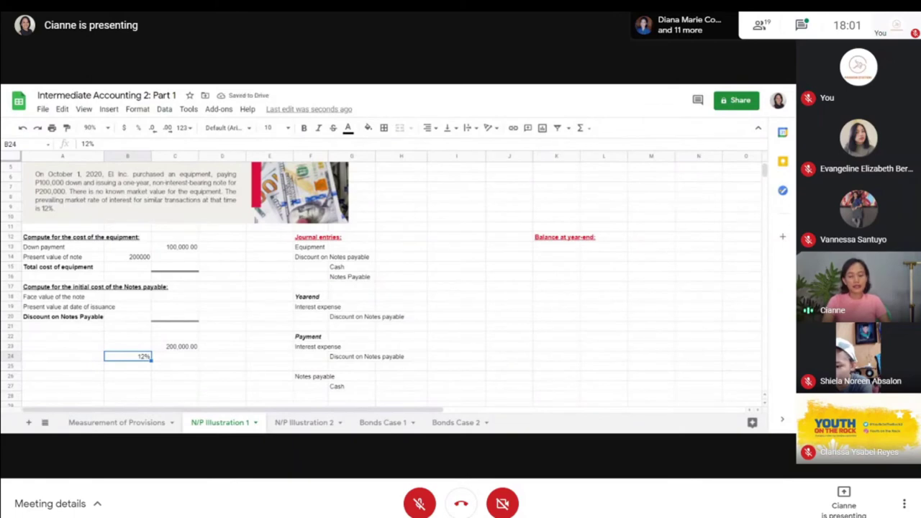
pyautogui.press('Down')
pyautogui.write('100%')
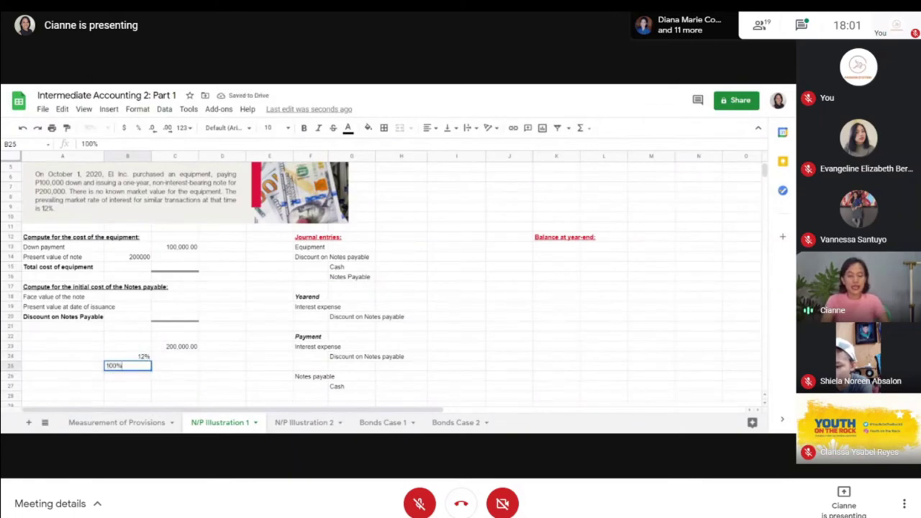
pyautogui.press('Return')
pyautogui.press('Up')
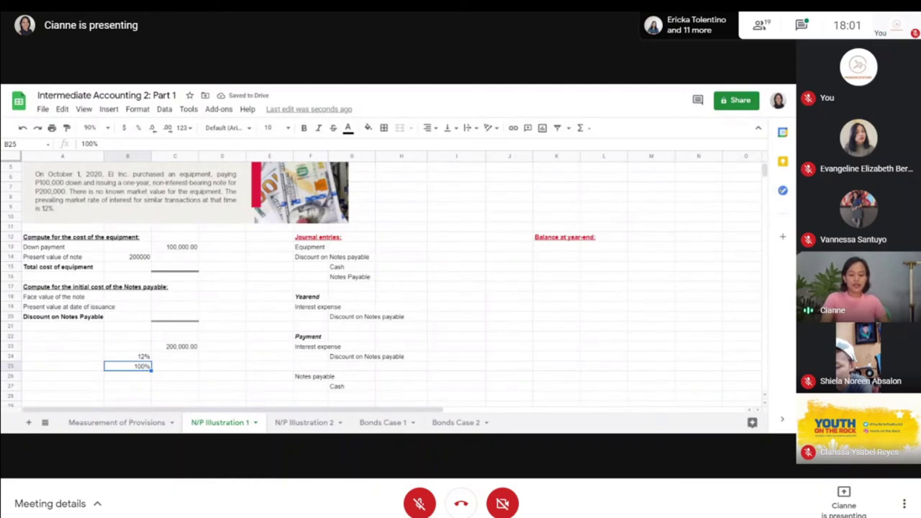
pyautogui.hotkey('shift', 'Up')
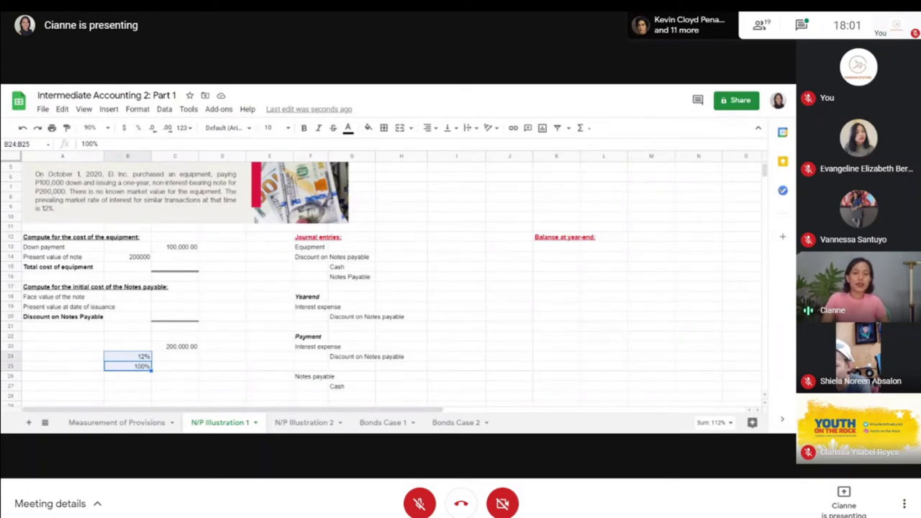
# - Compute the note's present value in C25 with the formula =C23/112%
pyautogui.click(175, 367)
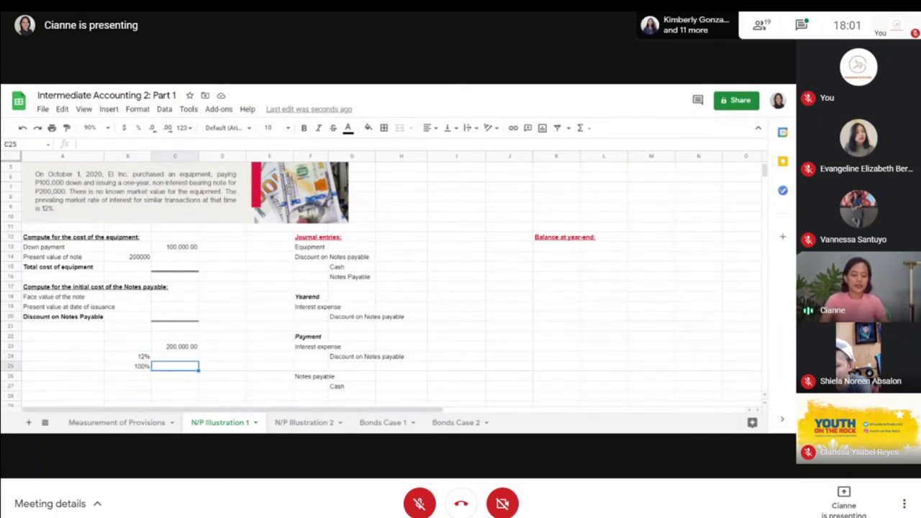
pyautogui.write('=')
pyautogui.press('Up')
pyautogui.press('Up')
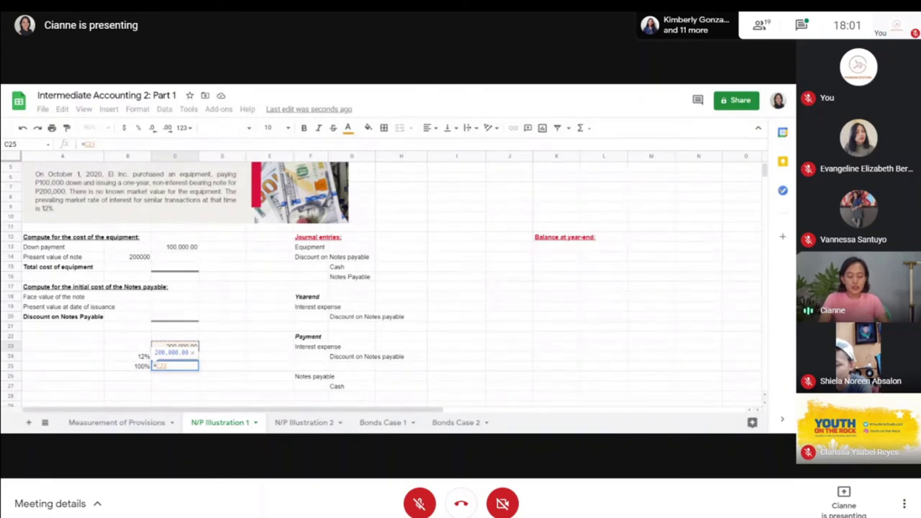
pyautogui.write('/112')
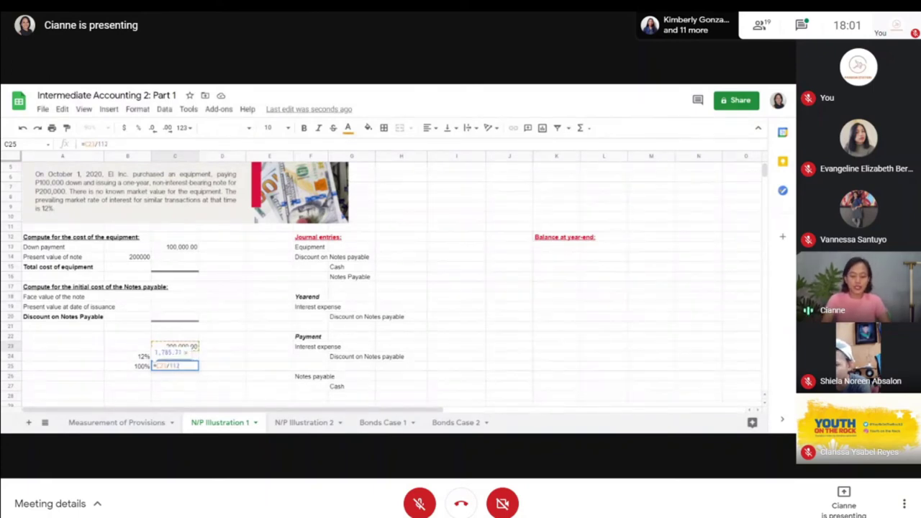
pyautogui.write('%')
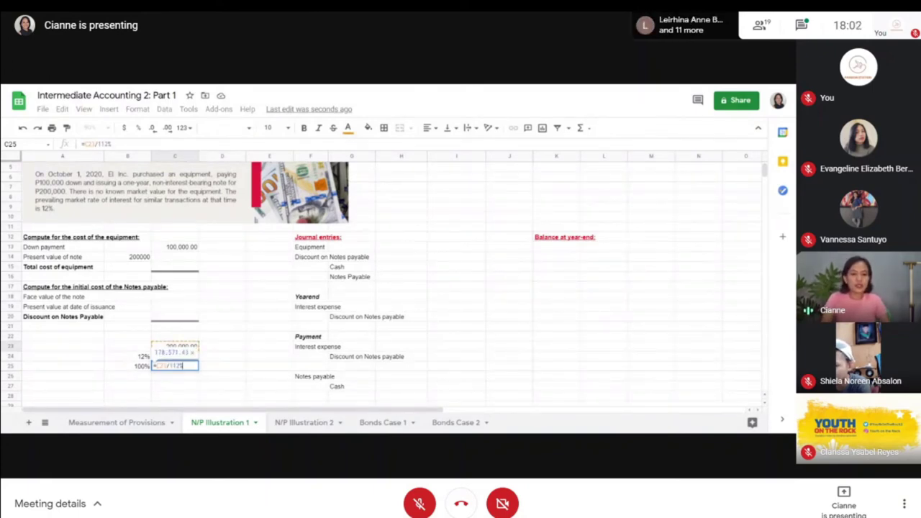
pyautogui.press('Return')
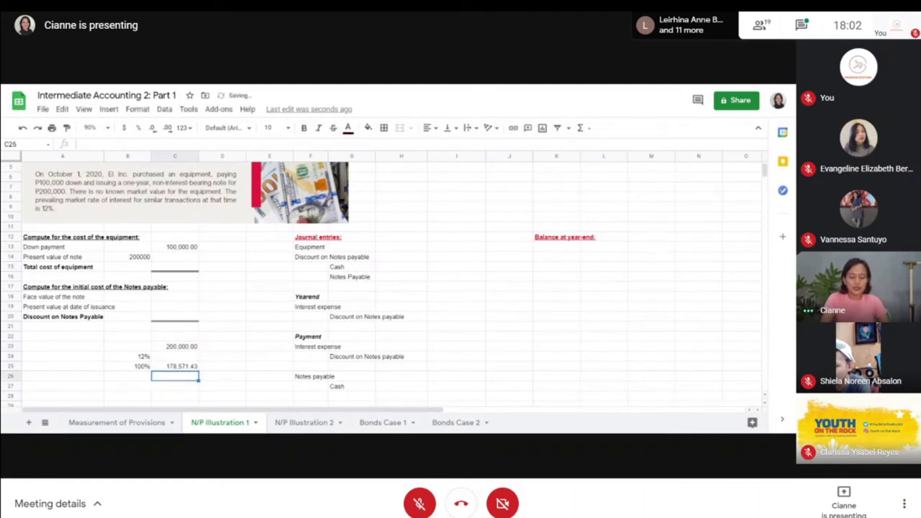
pyautogui.click(175, 366)
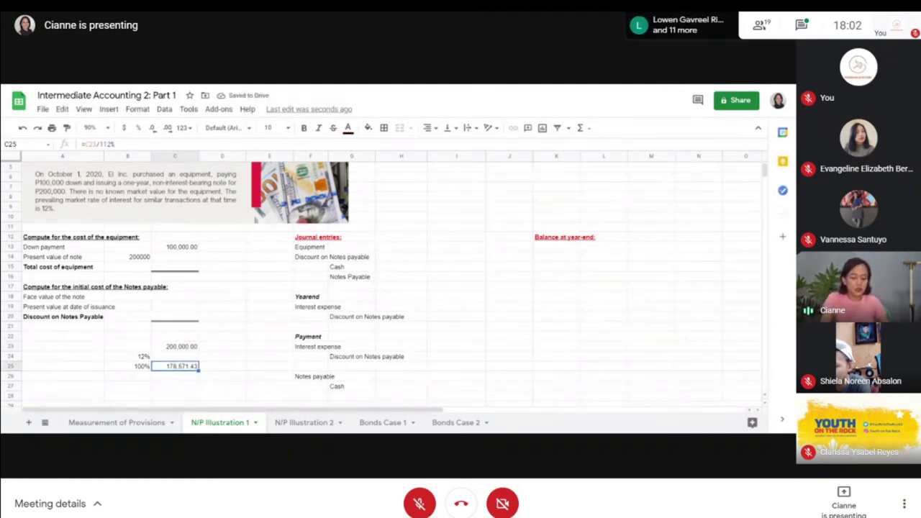
pyautogui.hotkey('shift', 'Left')
pyautogui.press('Right')
pyautogui.press('Left')
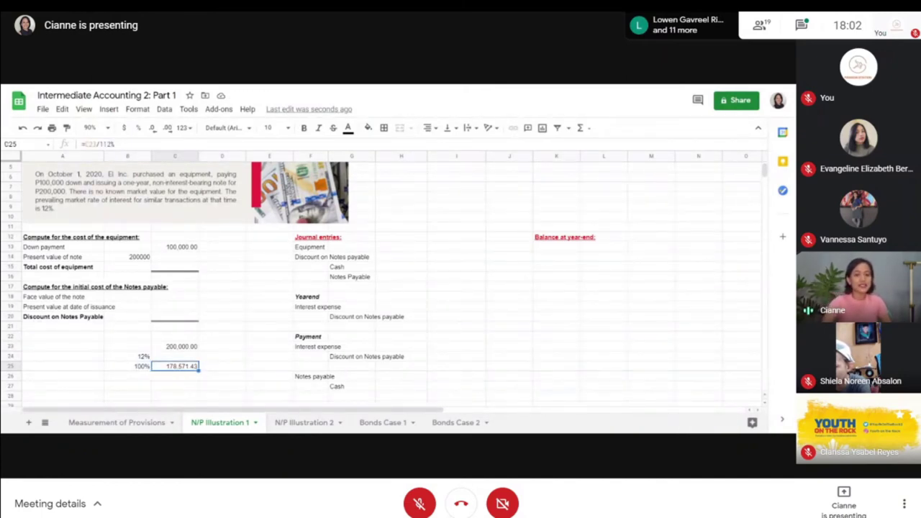
# - Compute the 12% portion in C24 with the formula =C25*0.12, and select C24:C25 to check their sum
pyautogui.click(175, 356)
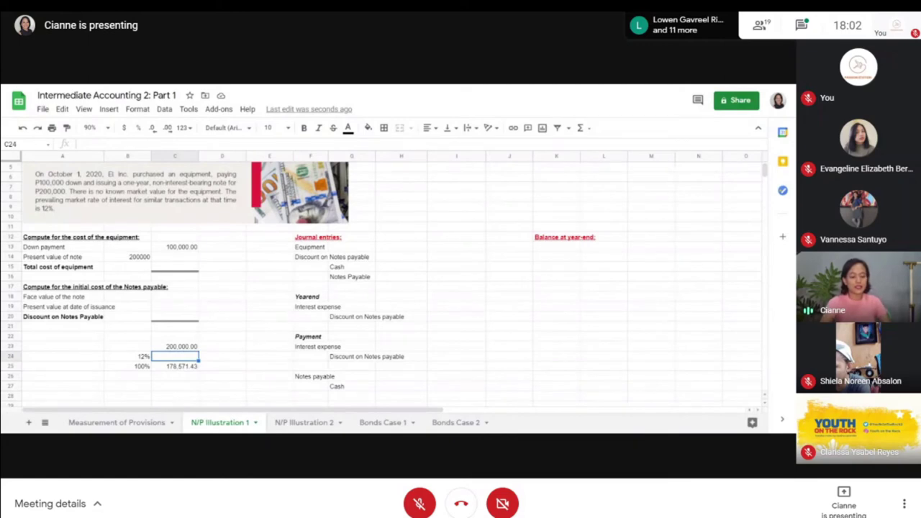
pyautogui.write('=')
pyautogui.press('Down')
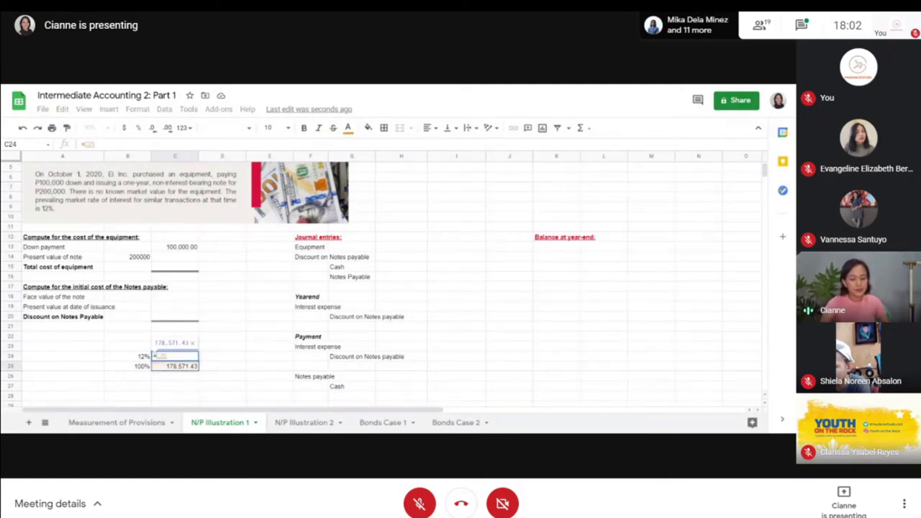
pyautogui.write('*')
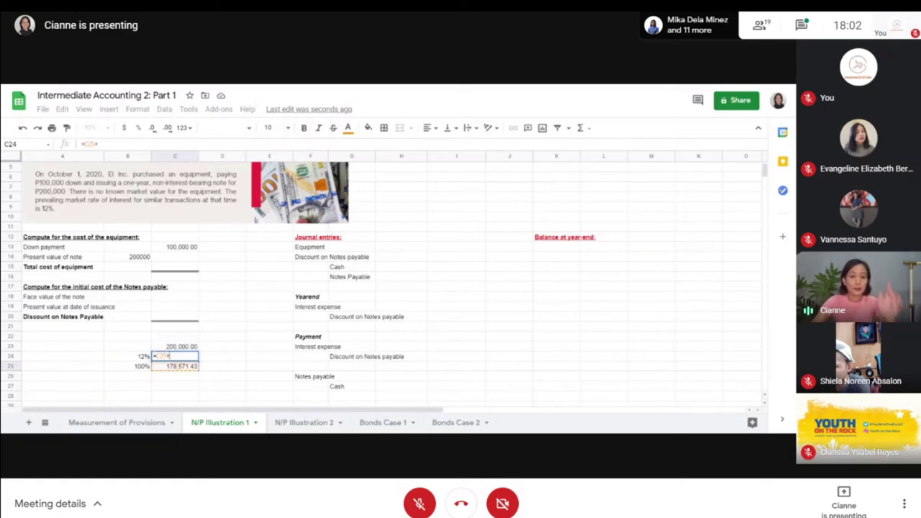
pyautogui.write('1.1212%')
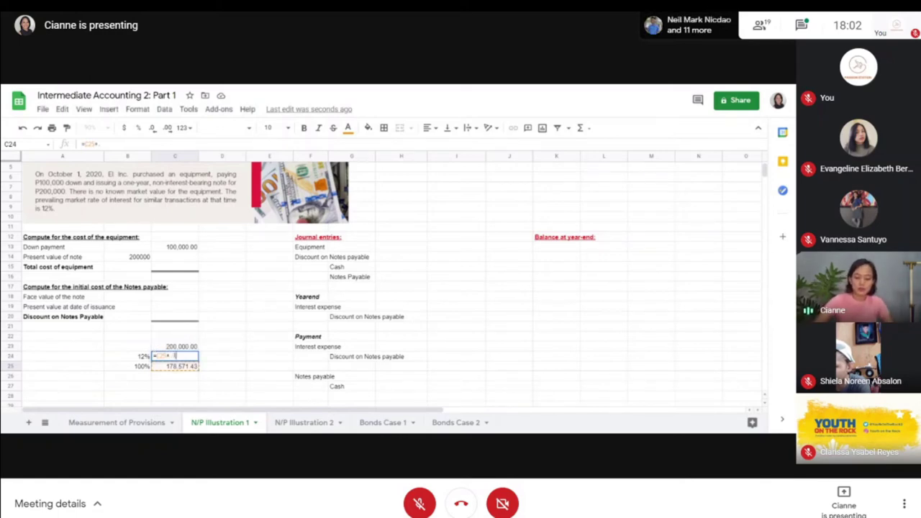
pyautogui.press('Return')
pyautogui.hotkey('shift', 'Up')
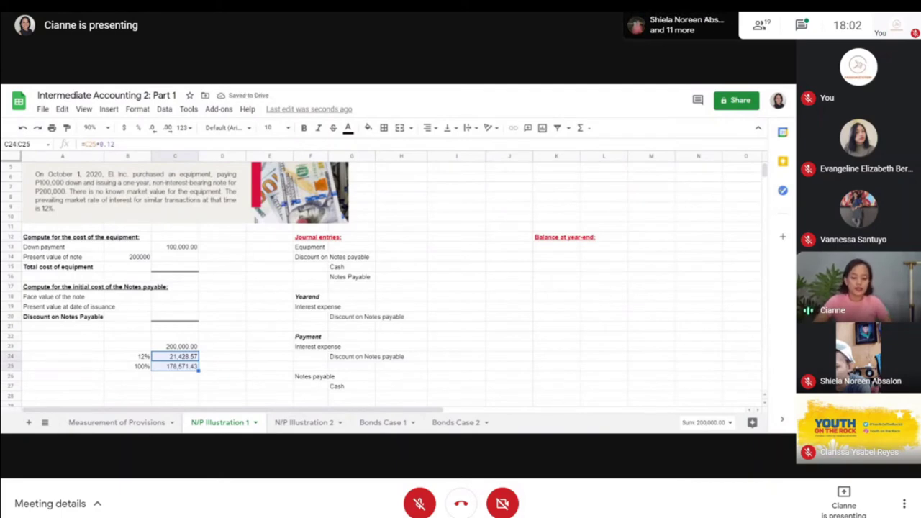
# - Make the note amount in C23 bold
pyautogui.click(175, 346)
pyautogui.hotkey('ctrl', 'b')
pyautogui.click(175, 366)
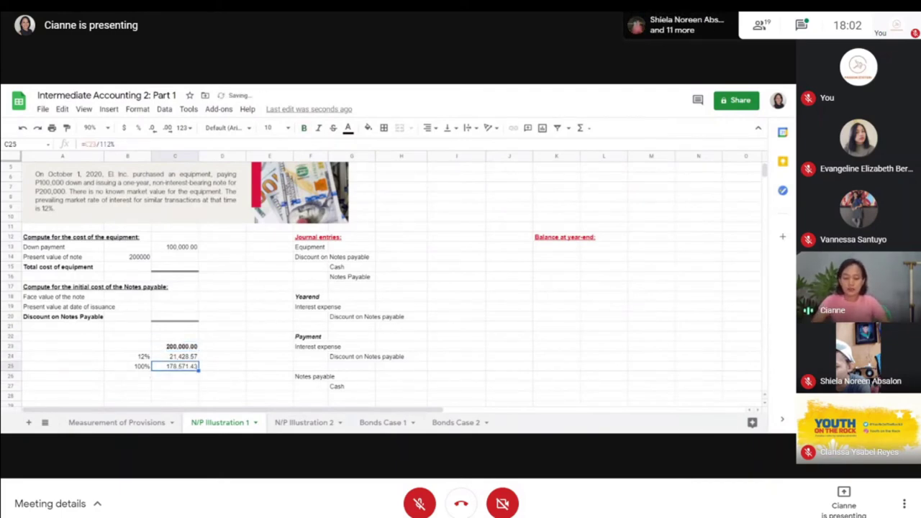
# - Extend the formula in B14 to =200000/1.12 to compute the present value of the note
pyautogui.press('Left')
pyautogui.press('Up')
pyautogui.press('Up')
pyautogui.press('Up')
pyautogui.press('Up')
pyautogui.press('Up')
pyautogui.press('Up')
pyautogui.press('Up')
pyautogui.press('Up')
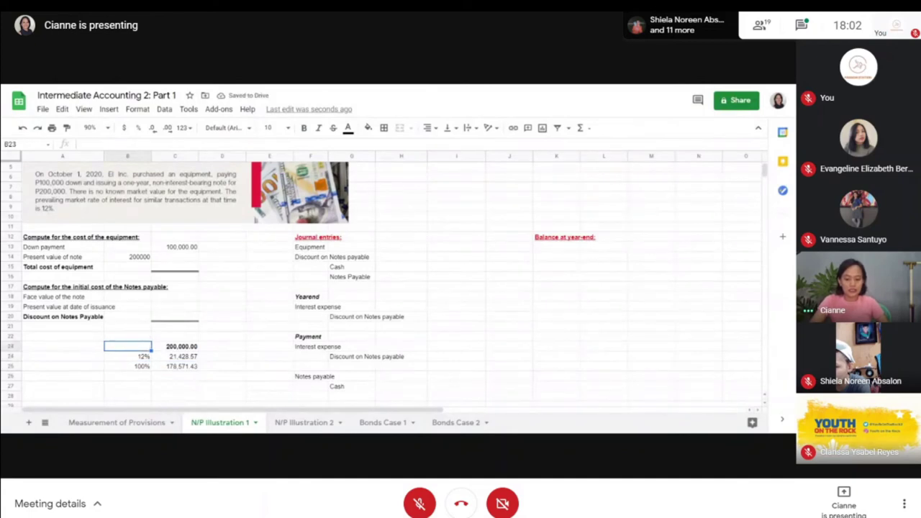
pyautogui.press('Up')
pyautogui.press('Up')
pyautogui.press('Up')
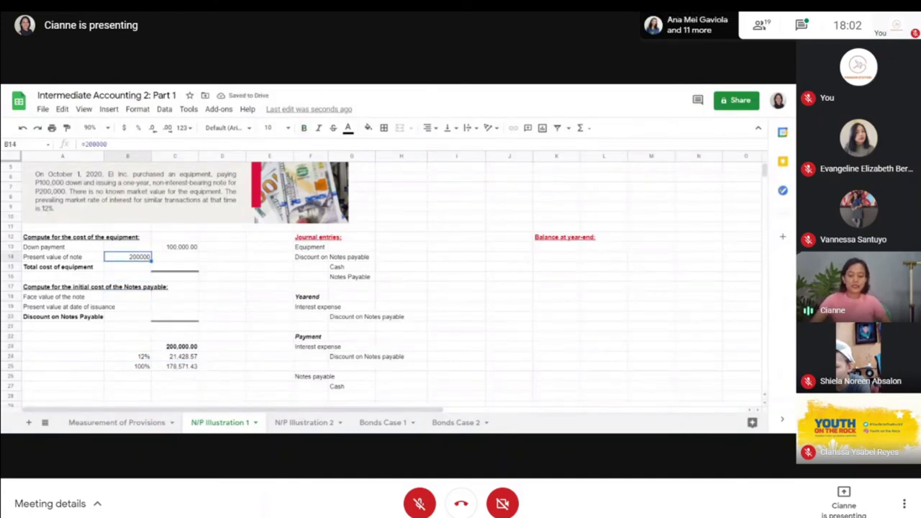
pyautogui.press('Return')
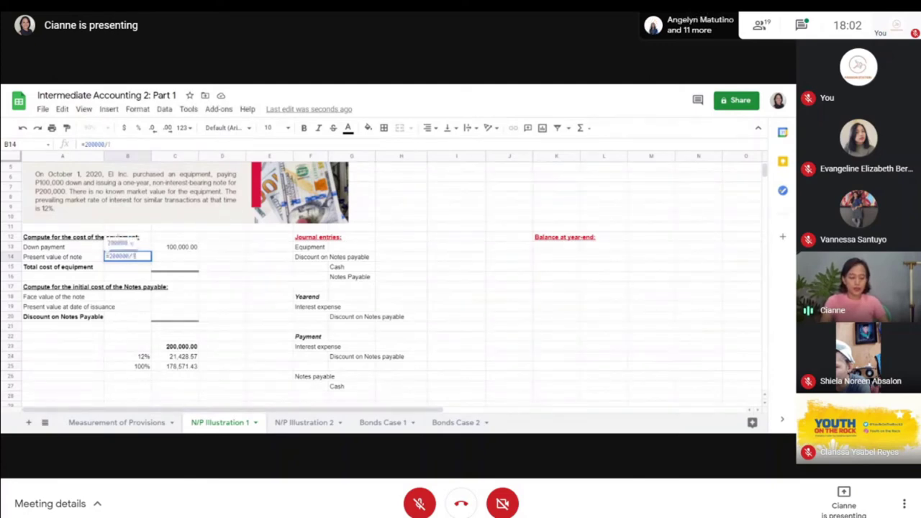
pyautogui.write('/1.12')
pyautogui.press('Return')
pyautogui.press('Up')
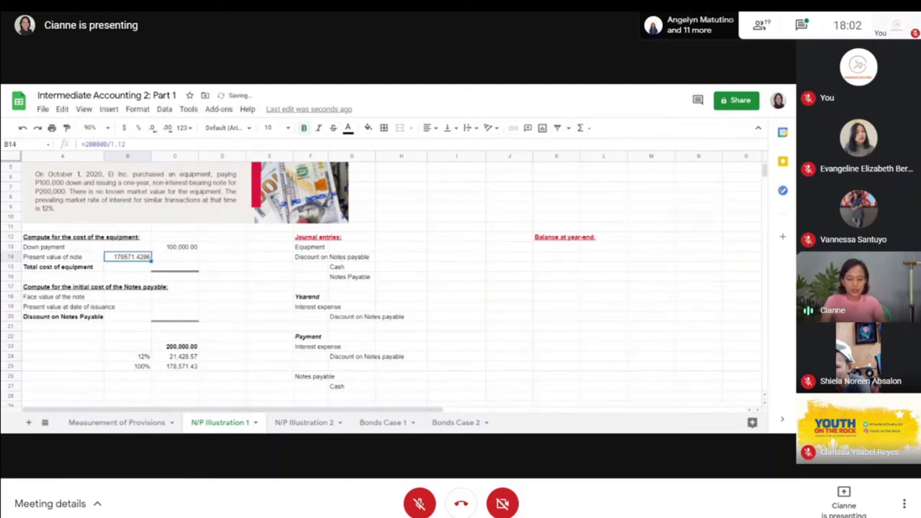
# - Apply the Financial number format to the present value in B14
pyautogui.press('Right')
pyautogui.scroll(2, 388, 281)
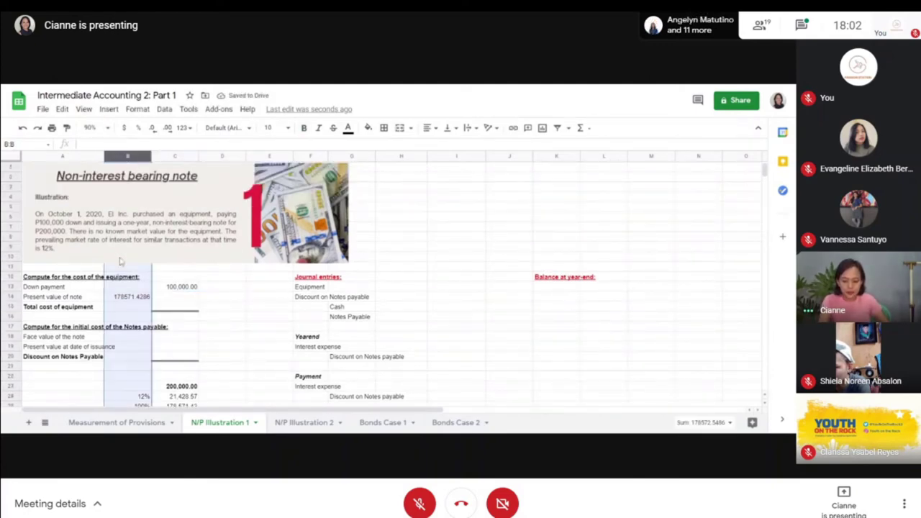
pyautogui.click(129, 297)
pyautogui.click(183, 127)
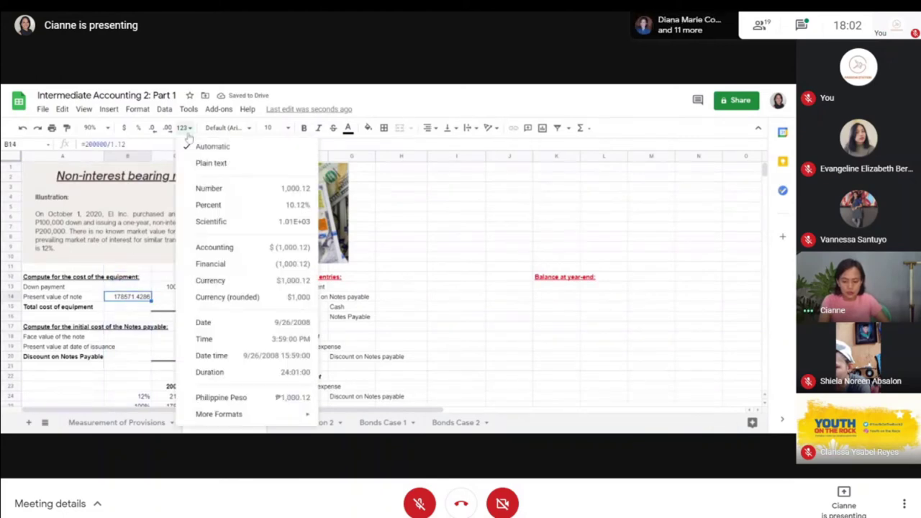
pyautogui.click(212, 264)
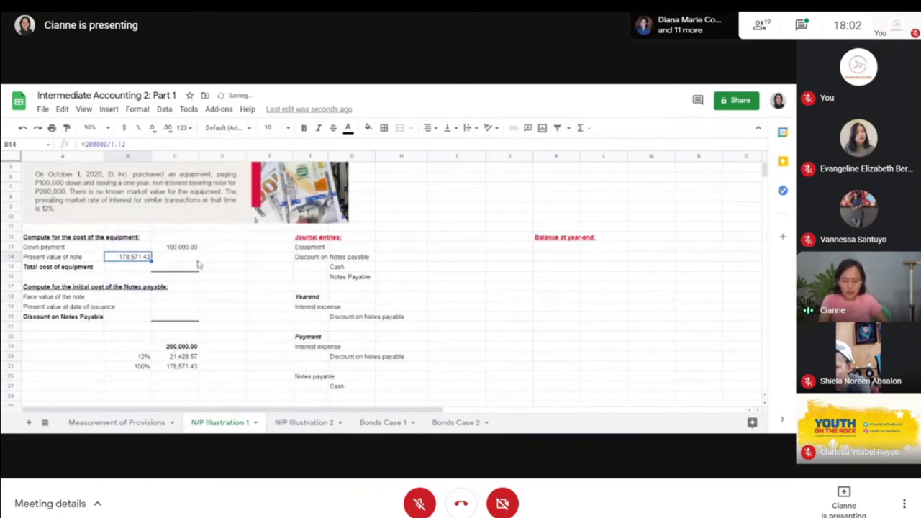
# - Carry the present value of the note into C14 with the formula =B14
pyautogui.scroll(-2, 203, 259)
pyautogui.press('Right')
pyautogui.write('=b14')
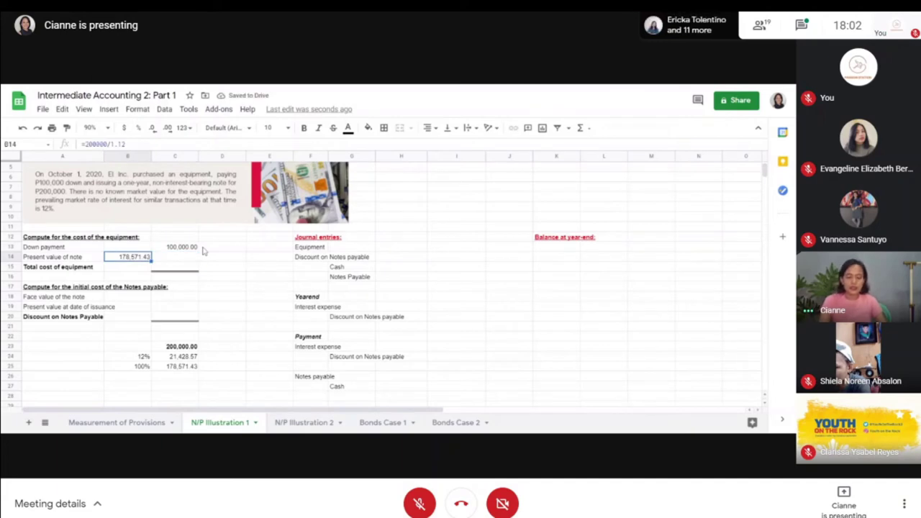
pyautogui.press('Return')
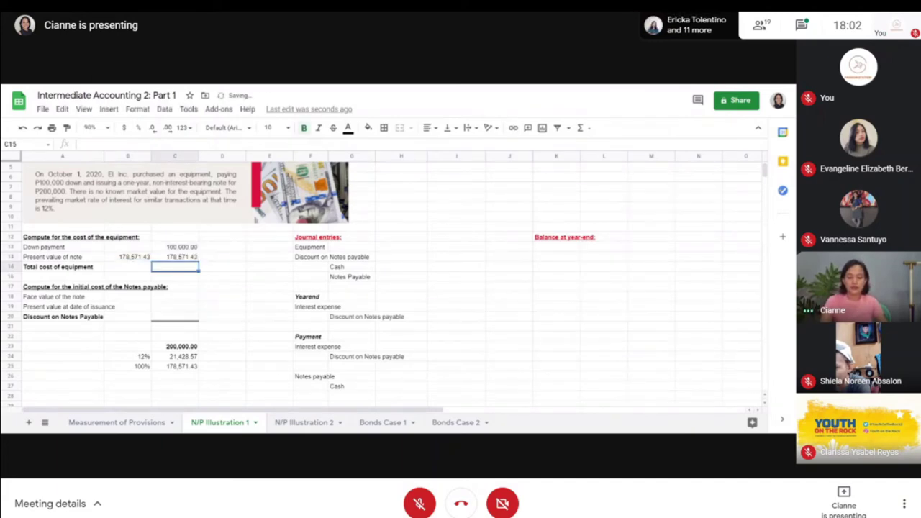
# - Total the cost of equipment in C15 with the formula =sum(C13:C14)
pyautogui.write('=sum')
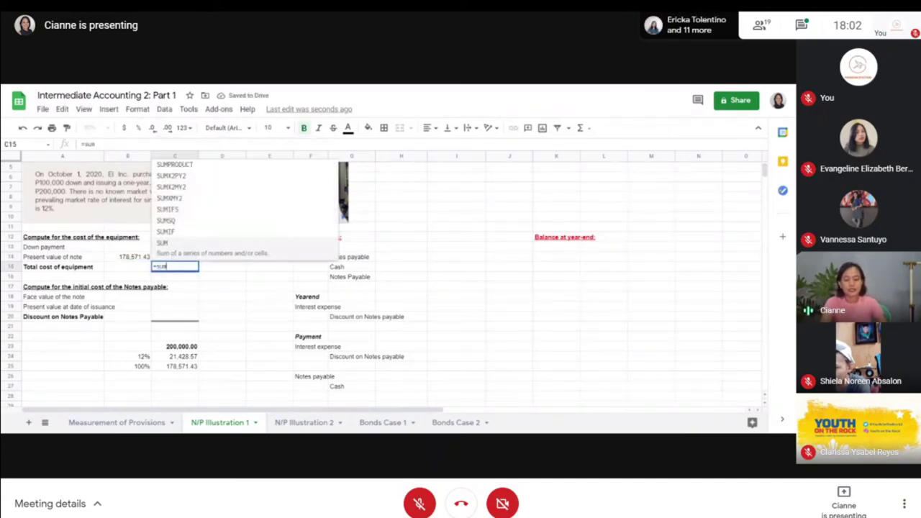
pyautogui.write('(c13:c14)')
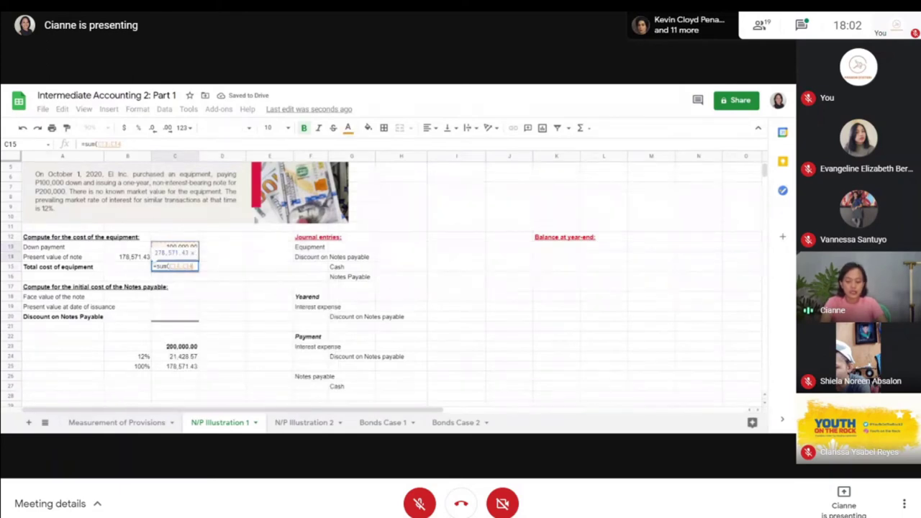
pyautogui.press('Return')
pyautogui.click(175, 266)
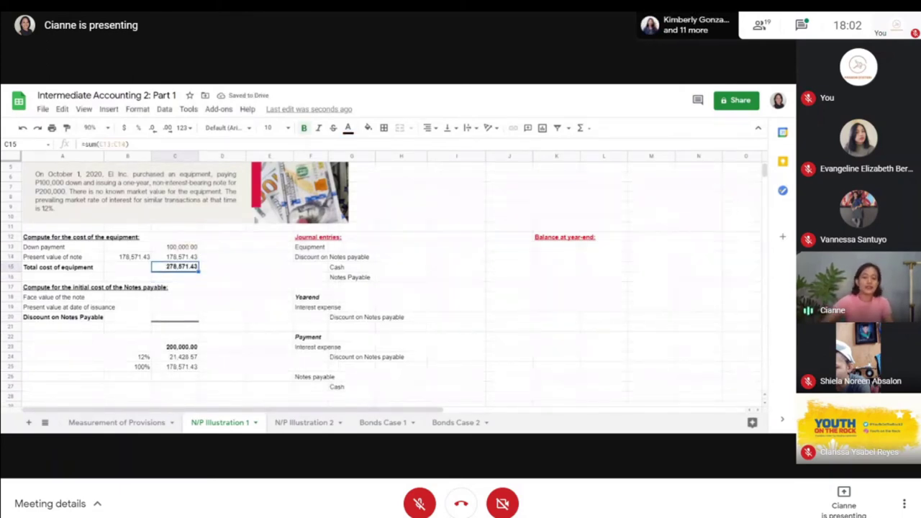
# - Fill in the face value of the note in C18 with the formula =C23
pyautogui.press('Down')
pyautogui.press('Down')
pyautogui.press('Down')
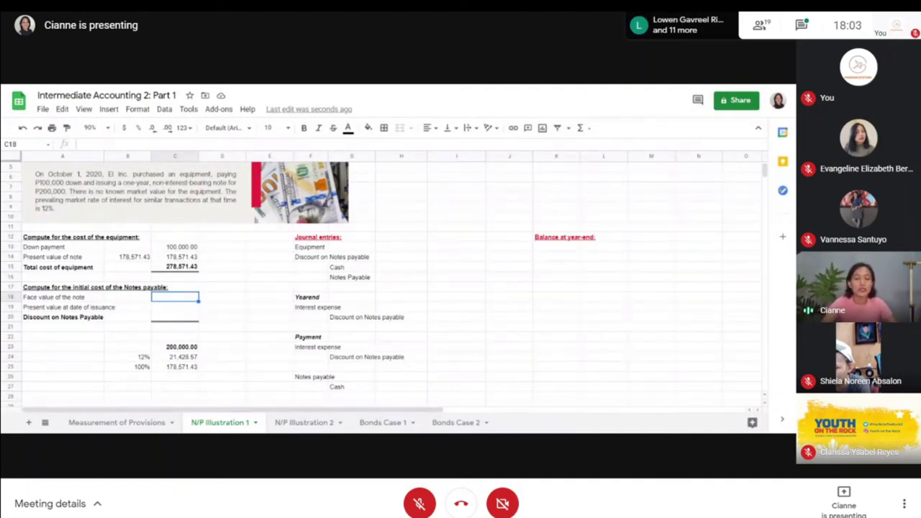
pyautogui.write('=C23')
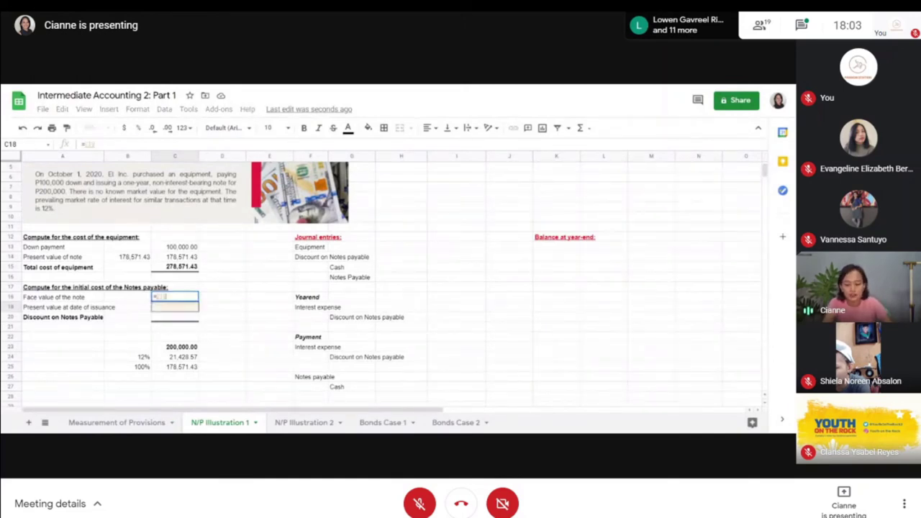
pyautogui.press('Return')
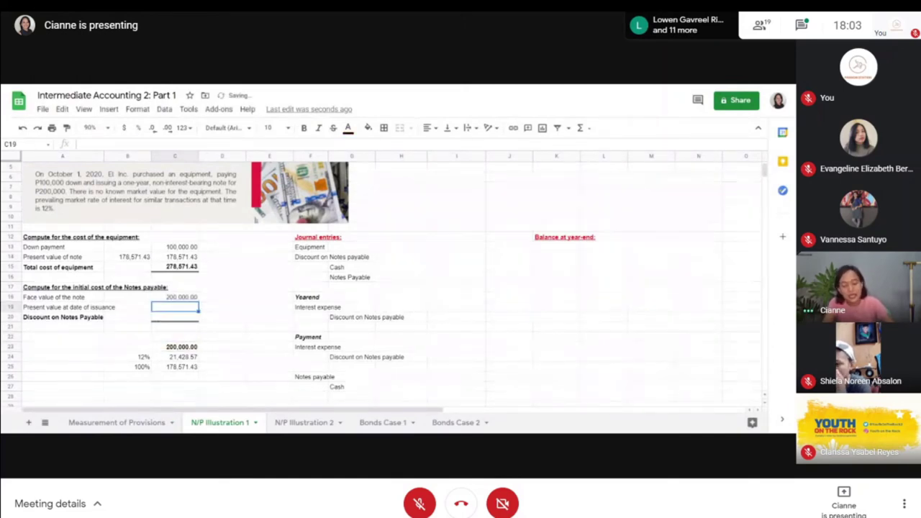
# - Fill in the present value at date of issuance in C19 by referencing the note's computed present value
pyautogui.write('=C20')
pyautogui.press('Up')
pyautogui.press('Up')
pyautogui.press('Up')
pyautogui.press('Up')
pyautogui.press('Up')
pyautogui.press('Up')
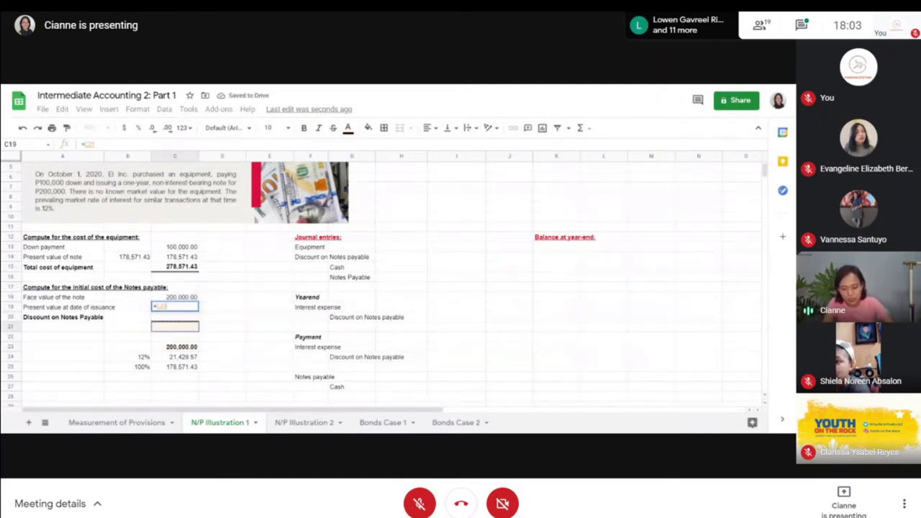
pyautogui.press('Return')
# - Compute the discount on notes payable in C20 with the formula =C18-C19
pyautogui.write('=')
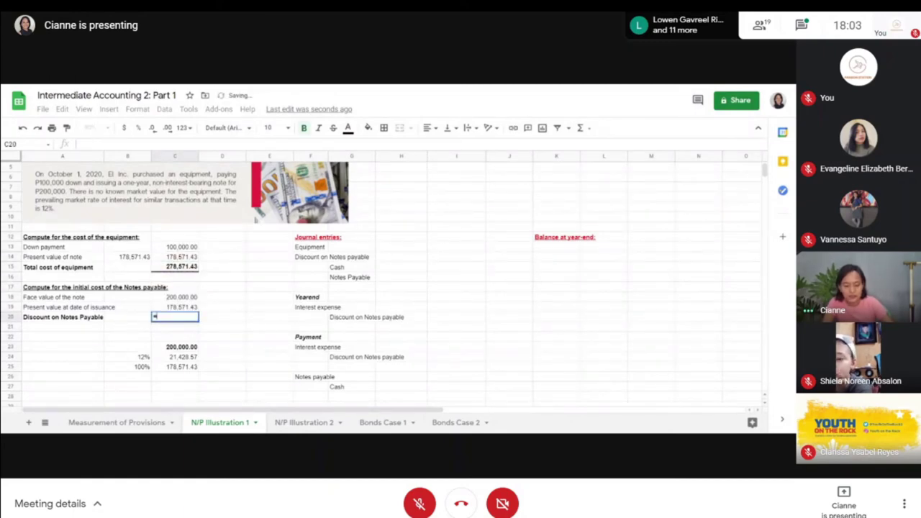
pyautogui.press('Up')
pyautogui.press('Up')
pyautogui.write('-')
pyautogui.press('Up')
pyautogui.press('Return')
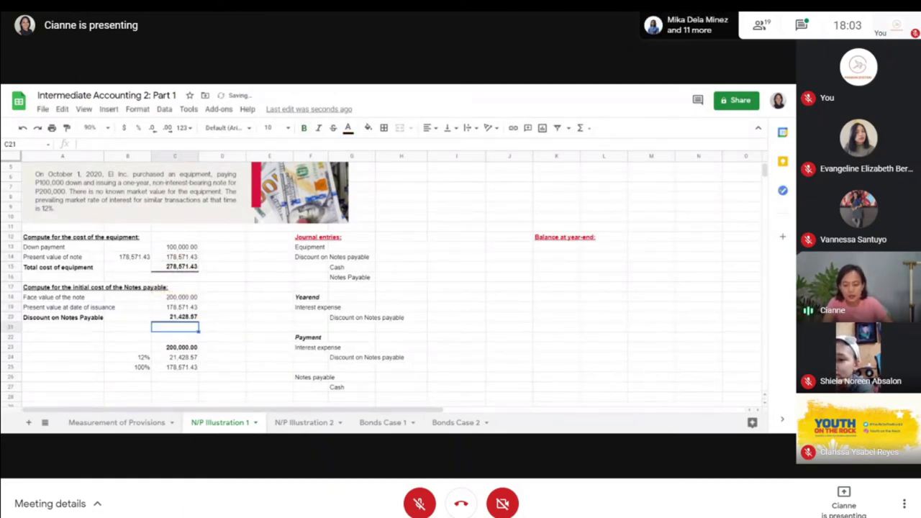
pyautogui.press('Up')
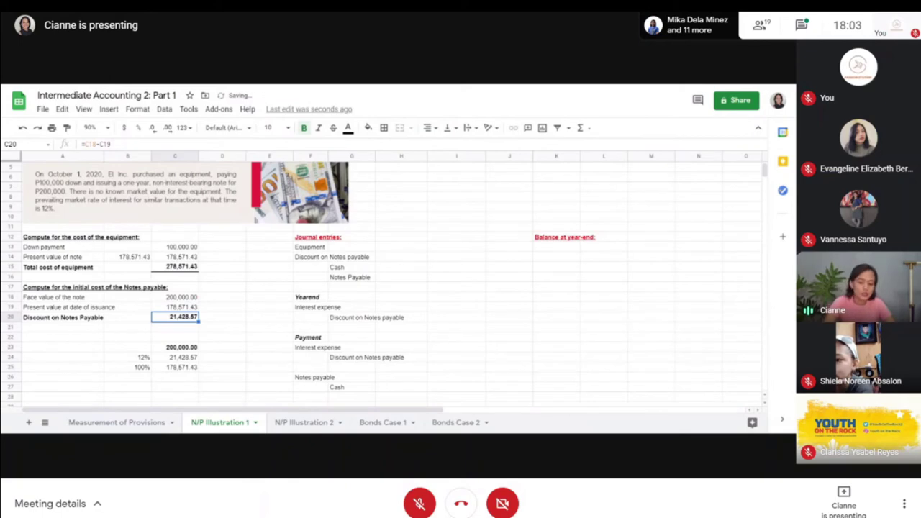
# - Record the Equipment debit in I13 of the journal entries by referencing the total cost of equipment in C15
pyautogui.press('Right')
pyautogui.press('Right')
pyautogui.press('Right')
pyautogui.press('Up')
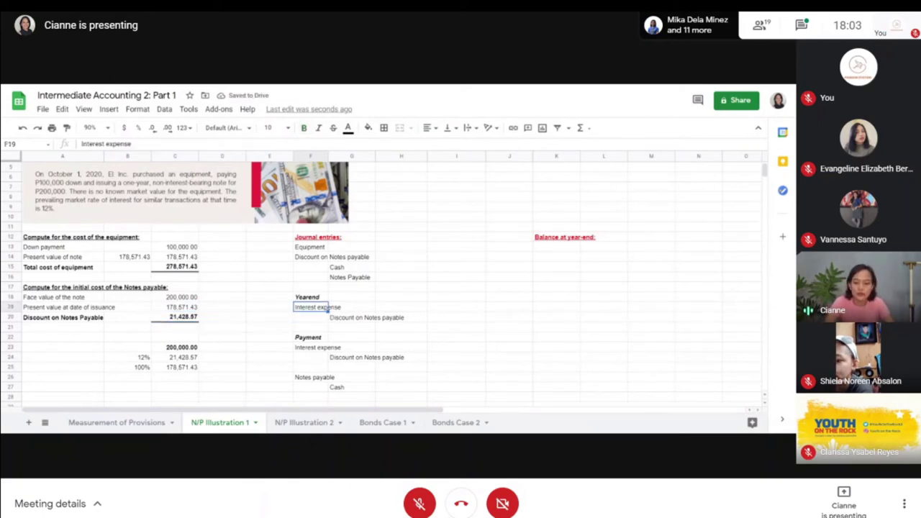
pyautogui.press('Up')
pyautogui.press('Up')
pyautogui.press('Up')
pyautogui.press('Up')
pyautogui.press('Up')
pyautogui.press('Up')
pyautogui.press('Right')
pyautogui.press('Right')
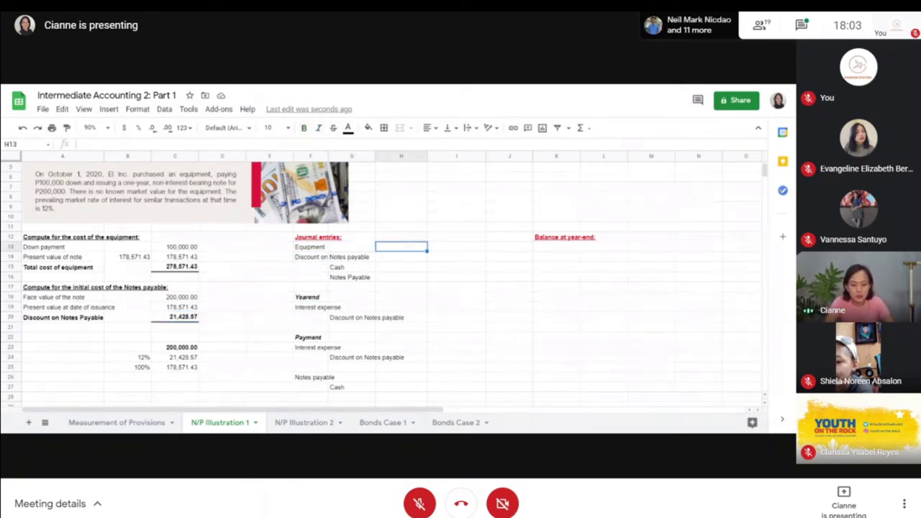
pyautogui.press('Right')
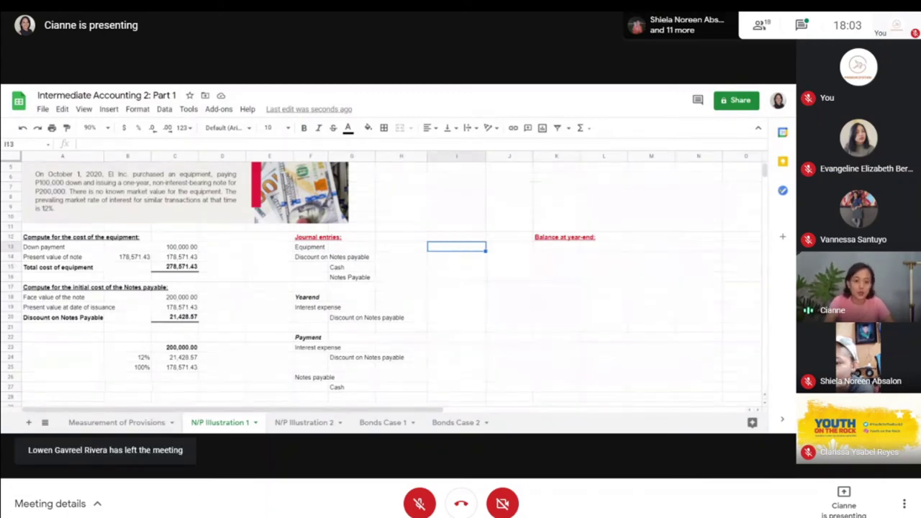
pyautogui.write('=')
pyautogui.press('Left')
pyautogui.press('Left')
pyautogui.press('Left')
pyautogui.press('Left')
pyautogui.press('Left')
pyautogui.press('Left')
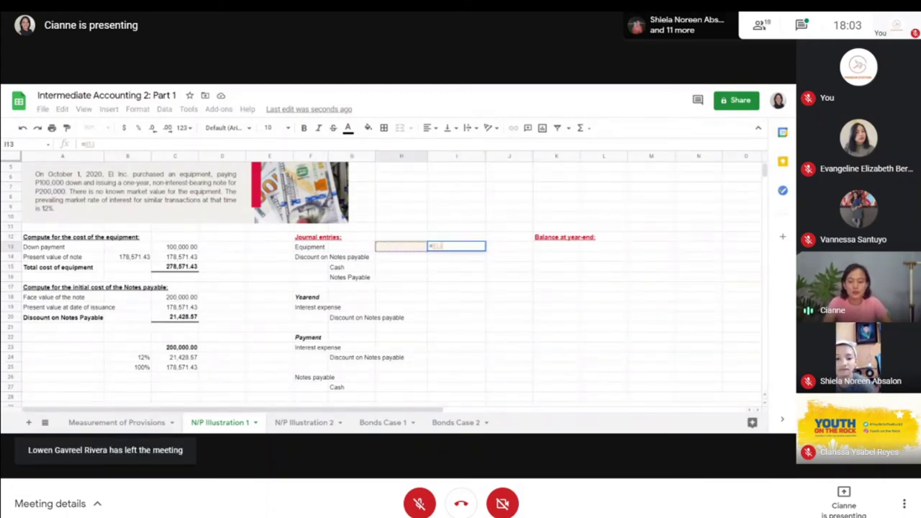
pyautogui.press('Down')
pyautogui.press('Down')
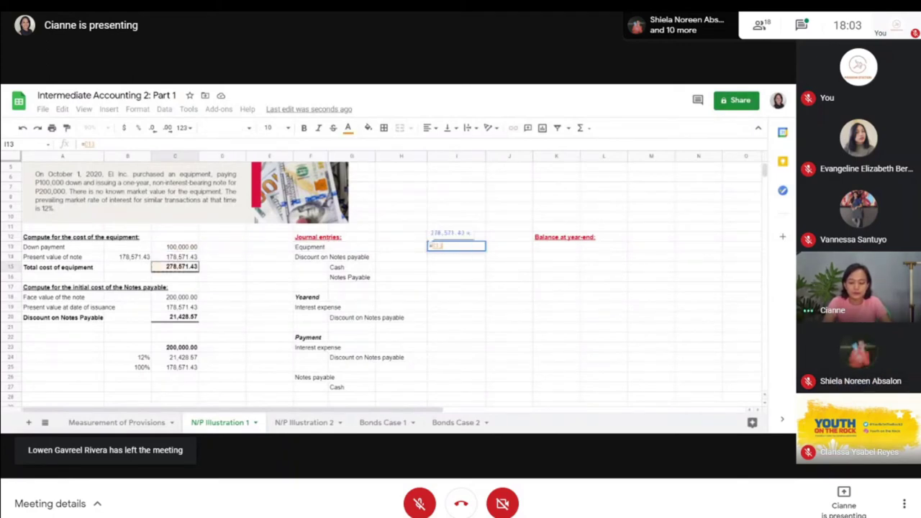
pyautogui.press('Return')
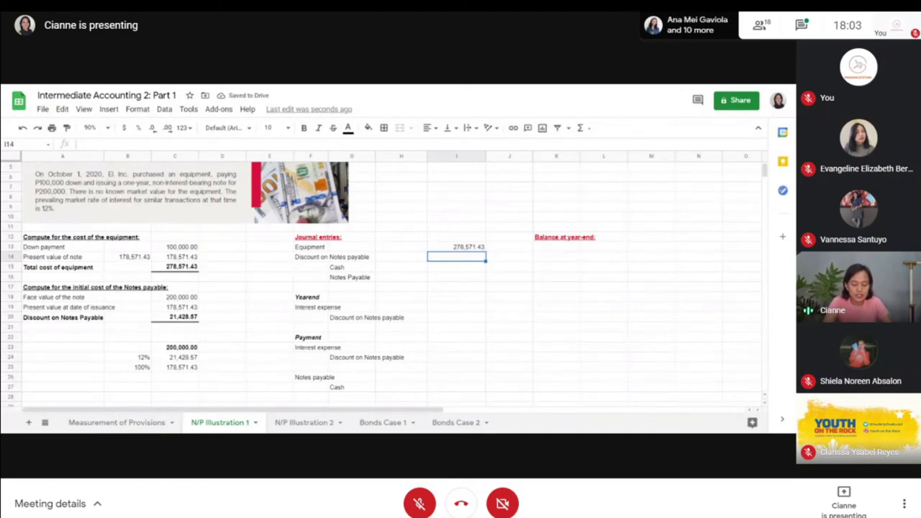
# - Record the Discount on Notes payable debit in I14 by referencing the computed discount on notes payable
pyautogui.write('=')
pyautogui.press('Left')
pyautogui.press('Left')
pyautogui.press('Left')
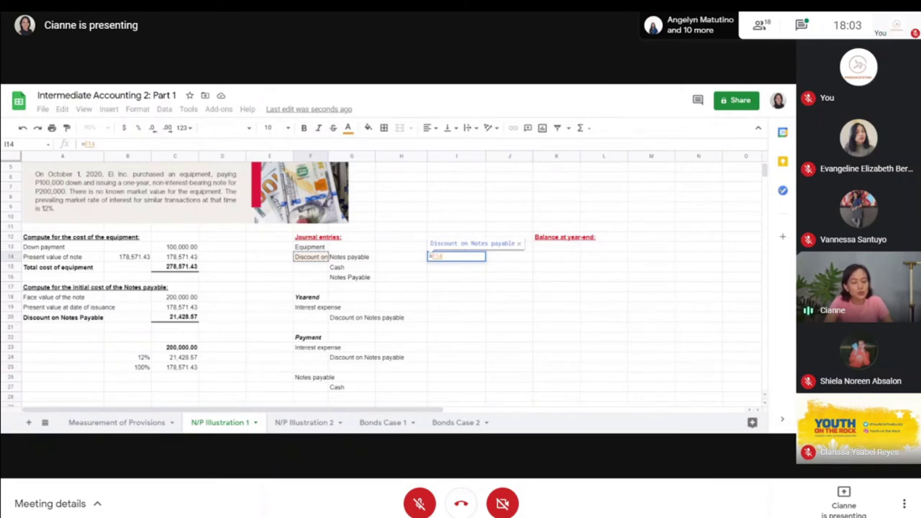
pyautogui.press('Down')
pyautogui.press('Down')
pyautogui.press('Down')
pyautogui.press('Down')
pyautogui.press('Left')
pyautogui.press('Left')
pyautogui.press('Left')
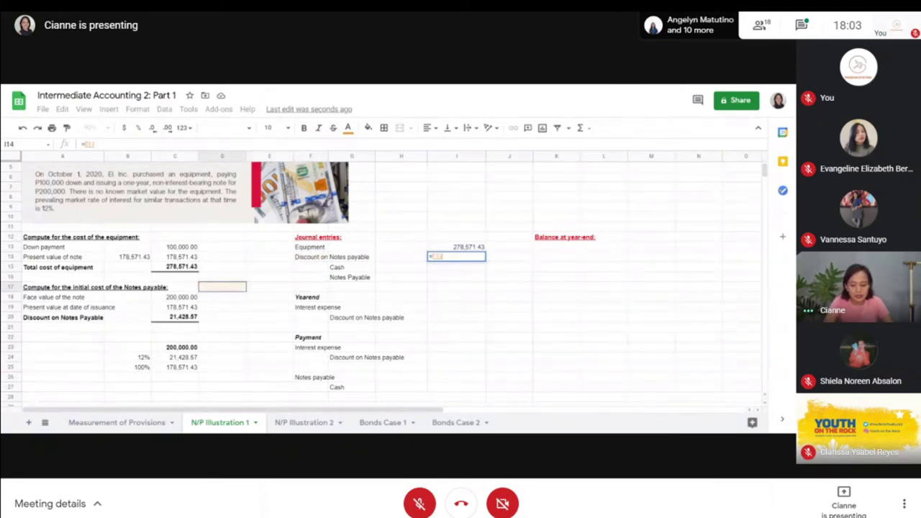
pyautogui.press('Down')
pyautogui.press('Down')
pyautogui.press('Return')
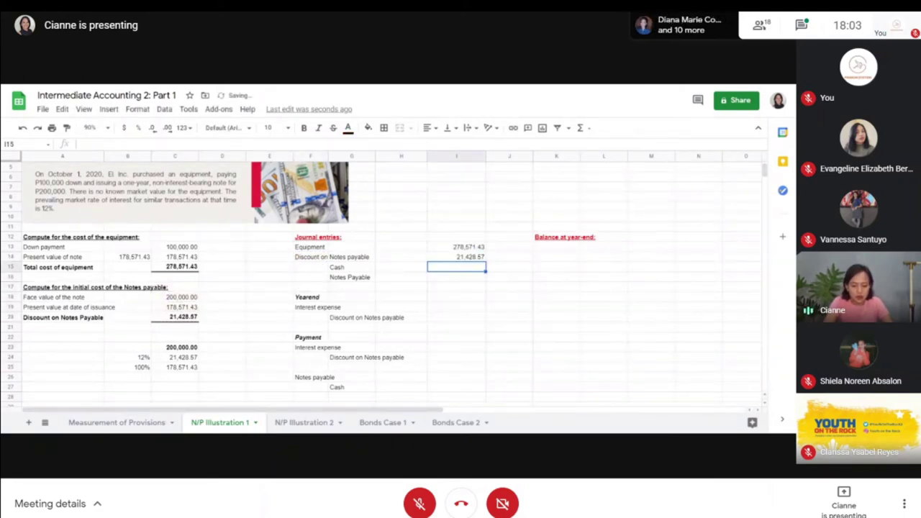
# - Record the Cash credit in J15 of the journal entries by referencing the down payment in C13
pyautogui.press('Right')
pyautogui.write('=')
pyautogui.press('Left')
pyautogui.press('Left')
pyautogui.press('Left')
pyautogui.press('Up')
pyautogui.press('Left')
pyautogui.press('Left')
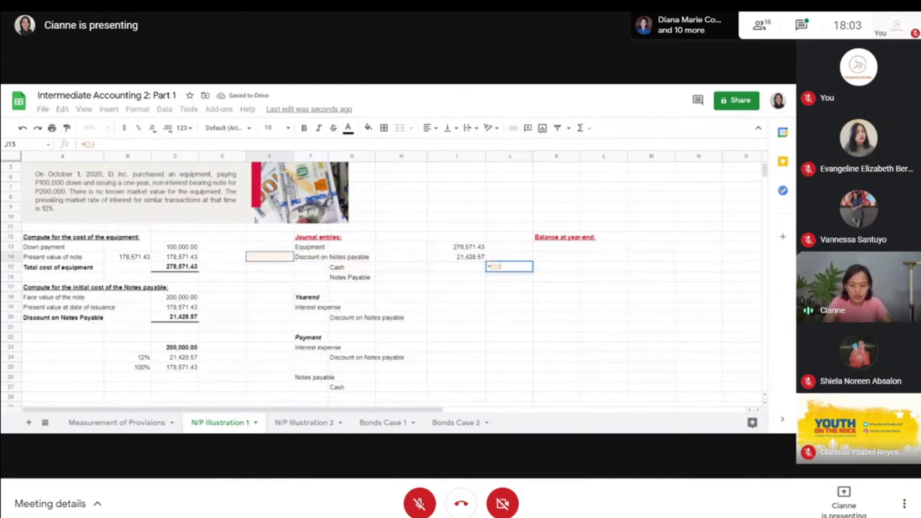
pyautogui.press('Left')
pyautogui.press('Up')
pyautogui.press('Left')
pyautogui.press('Down')
pyautogui.press('Return')
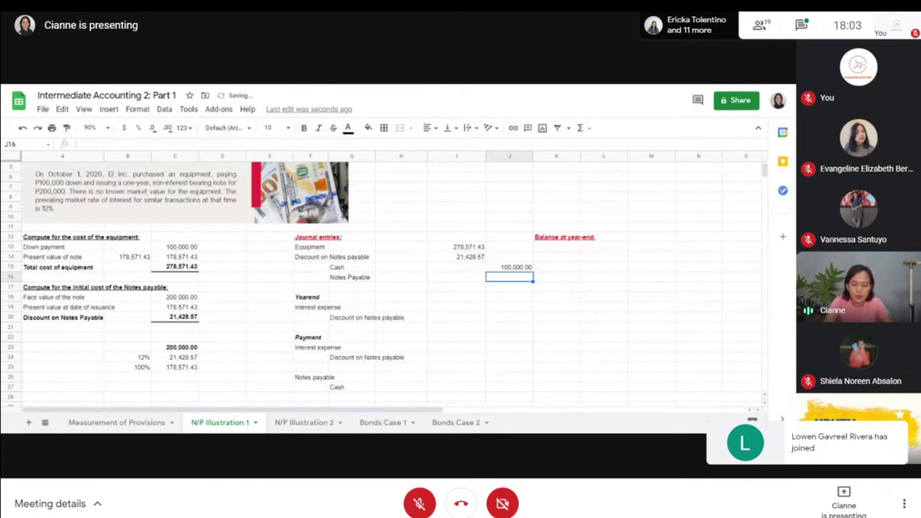
# - Record the Notes Payable credit in J16 by referencing the face value of the note in C18
pyautogui.write('=')
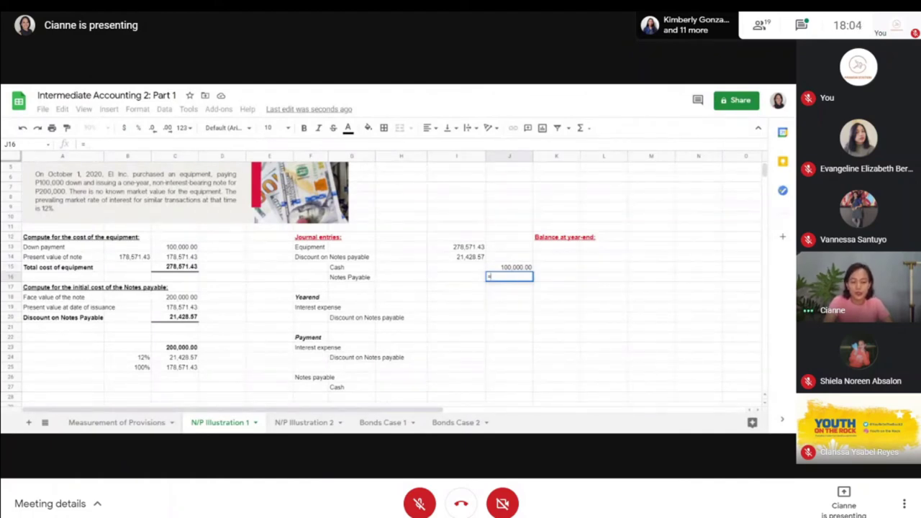
pyautogui.press('Left')
pyautogui.press('Left')
pyautogui.press('Left')
pyautogui.press('Left')
pyautogui.press('Left')
pyautogui.press('Left')
pyautogui.press('Left')
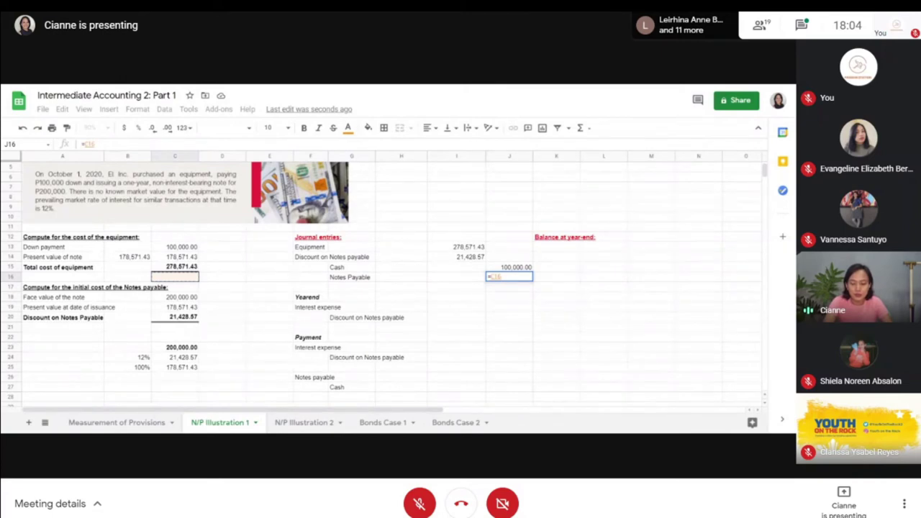
pyautogui.press('Down')
pyautogui.press('Down')
pyautogui.press('Down')
pyautogui.press('Up')
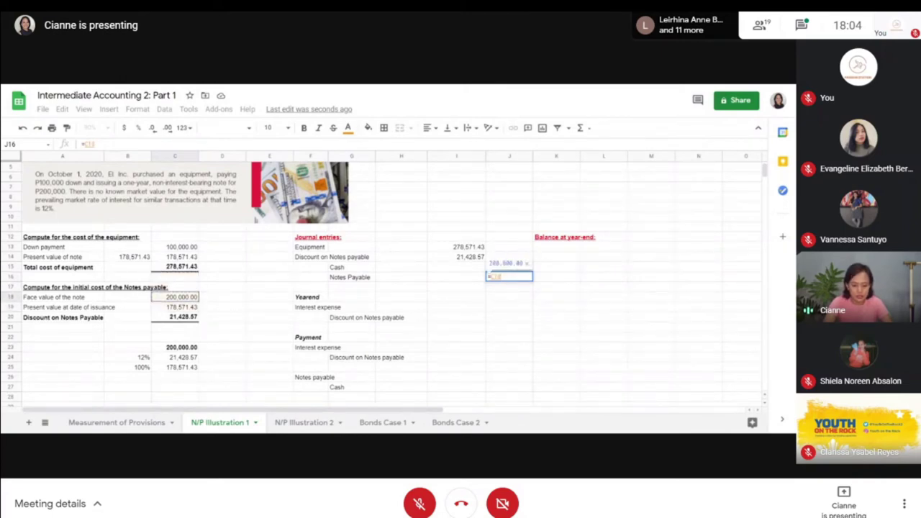
pyautogui.press('Return')
# - Check the sum of the credits in J15:J16 against the sum of the debits in I13:I14
pyautogui.press('Up')
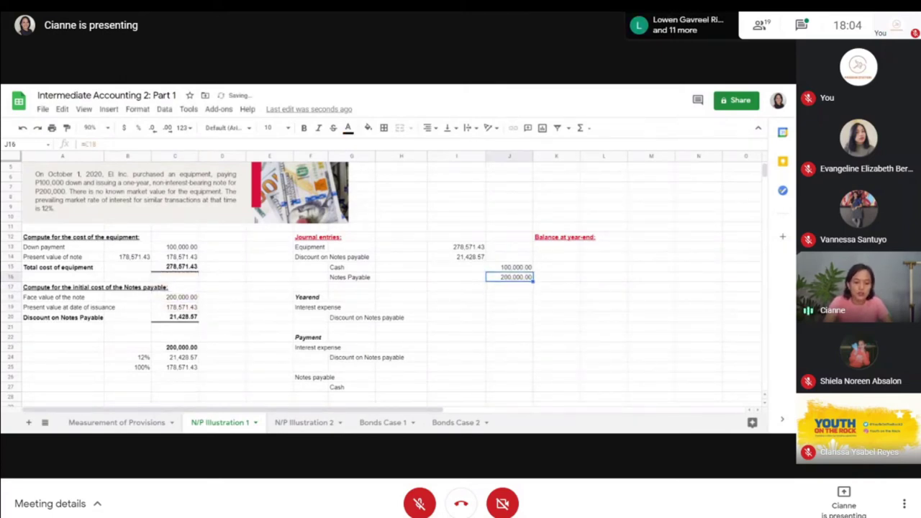
pyautogui.hotkey('shift', 'Up')
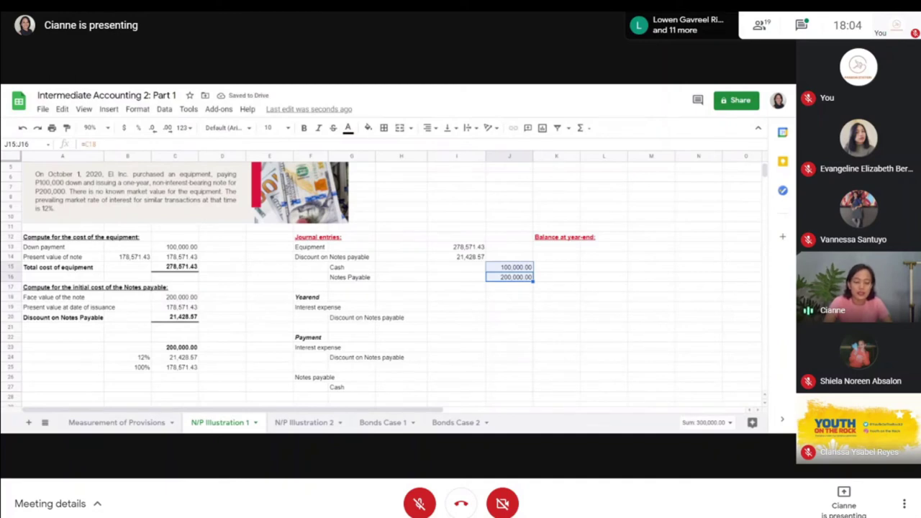
pyautogui.press('Left')
pyautogui.press('Up')
pyautogui.press('Up')
pyautogui.hotkey('shift', 'Up')
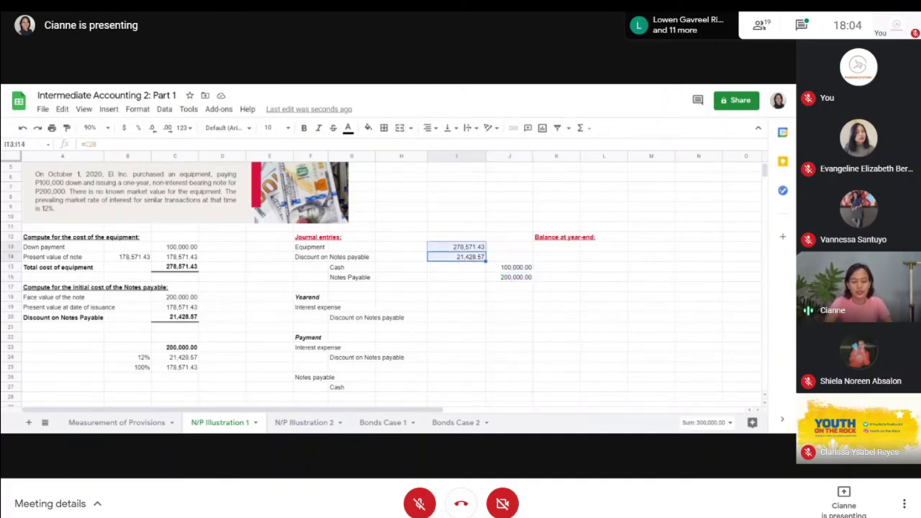
# - Move the "Balance at year-end:" heading from K12 to L12
pyautogui.press('Down')
pyautogui.press('Down')
pyautogui.press('Right')
pyautogui.press('Right')
pyautogui.press('Up')
pyautogui.press('Up')
pyautogui.press('Up')
pyautogui.press('Up')
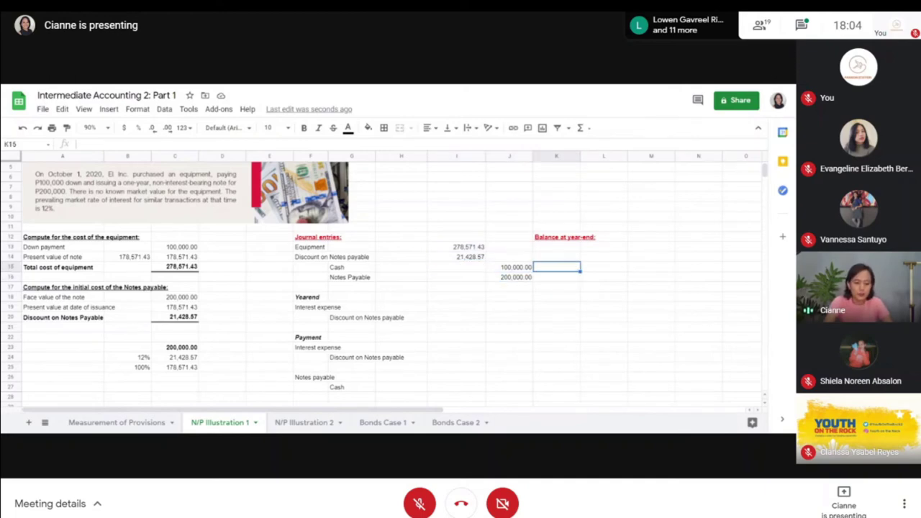
pyautogui.hotkey('ctrl', 'x')
pyautogui.press('Right')
pyautogui.hotkey('ctrl', 'v')
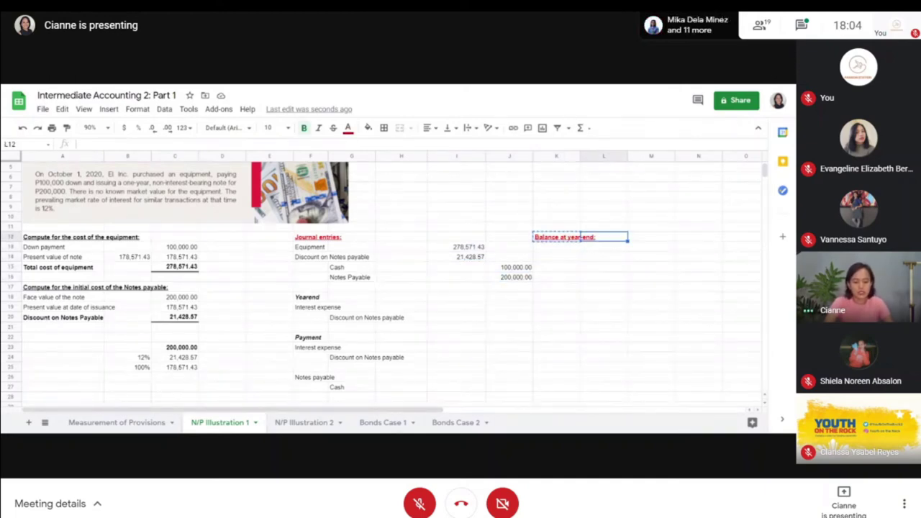
# - Label L13 "Notes payable" and L14 "Less: Discount on Notes payable" beneath the year-end balance heading
pyautogui.press('Down')
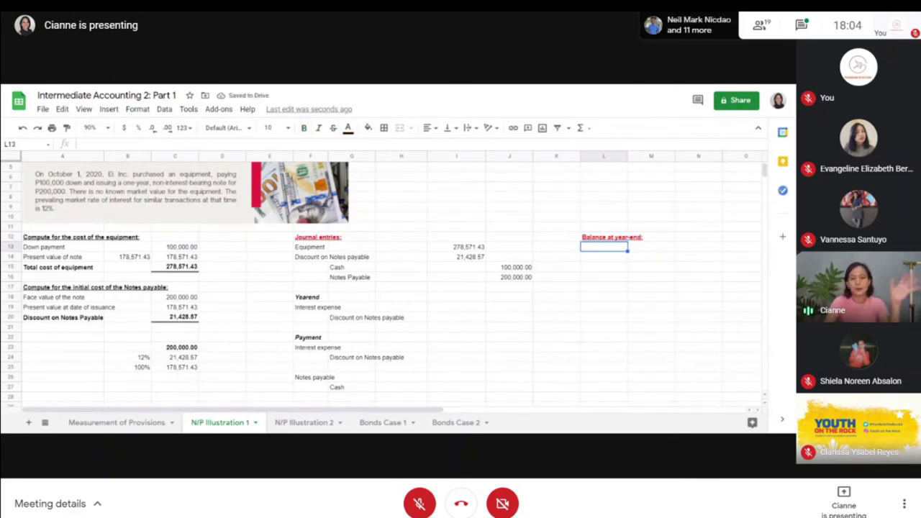
pyautogui.write('N')
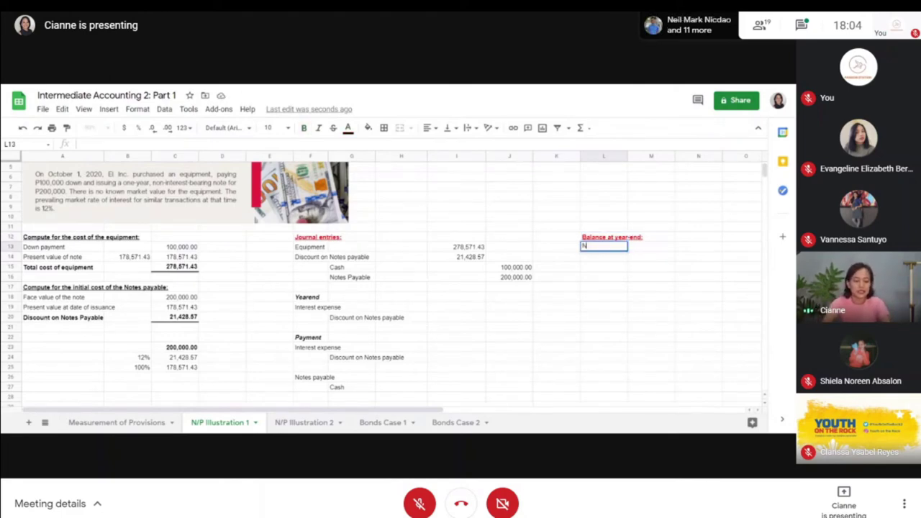
pyautogui.write('otes payable')
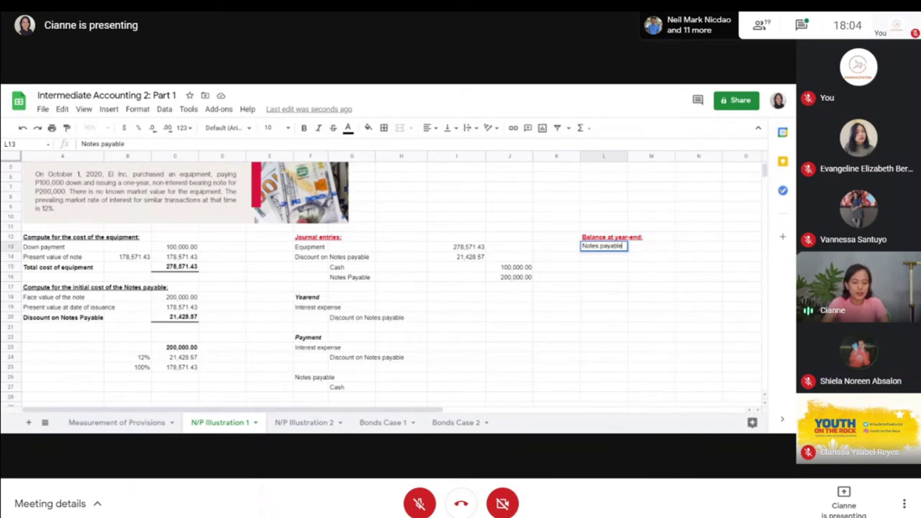
pyautogui.press('Return')
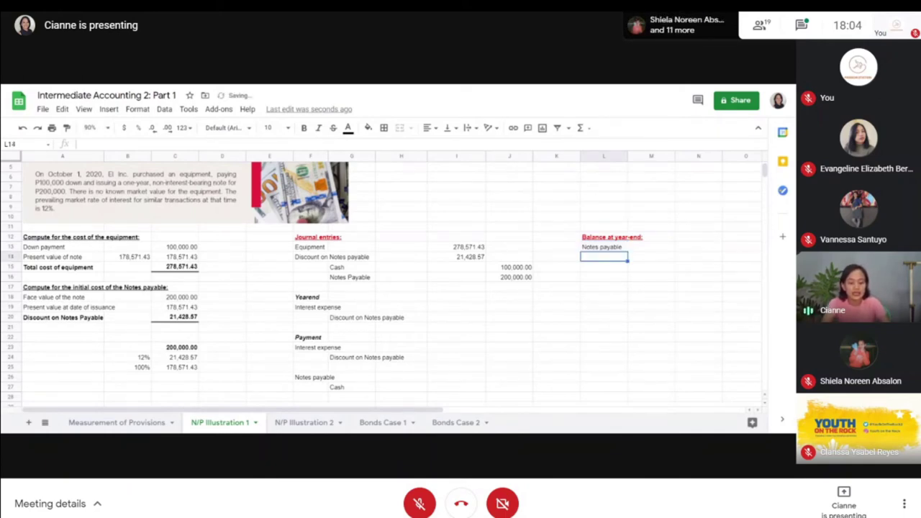
pyautogui.write('Less:')
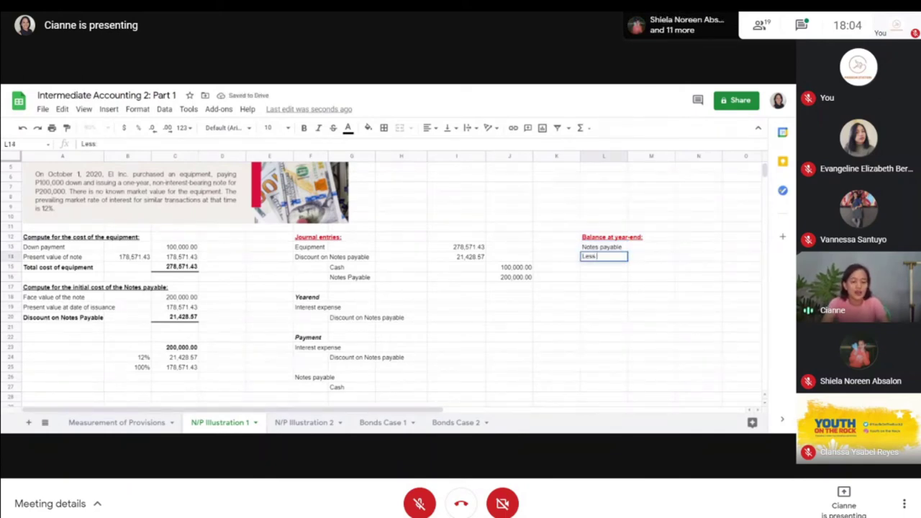
pyautogui.write(' Disc')
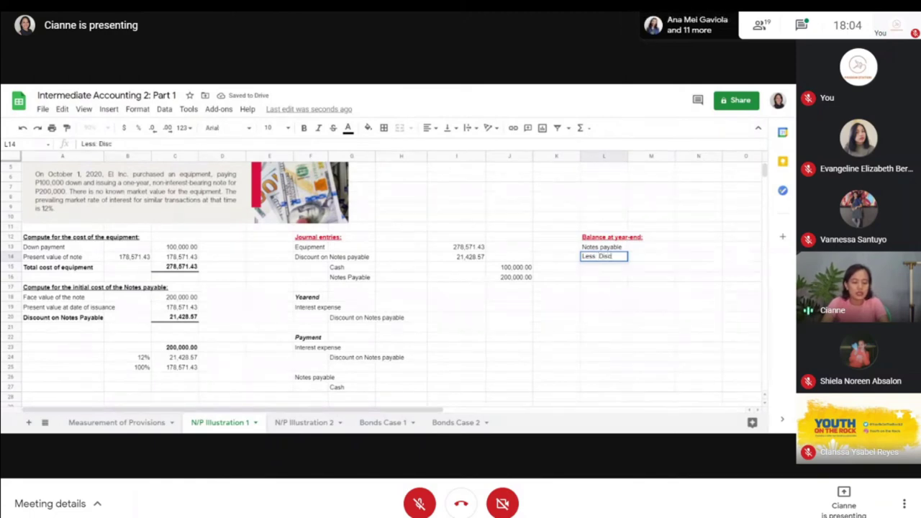
pyautogui.write('ount on')
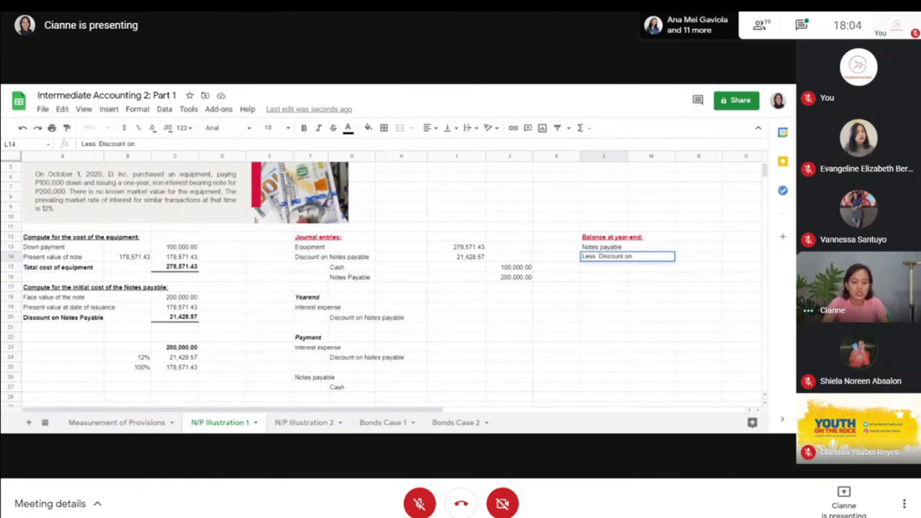
pyautogui.write(' Notes payab')
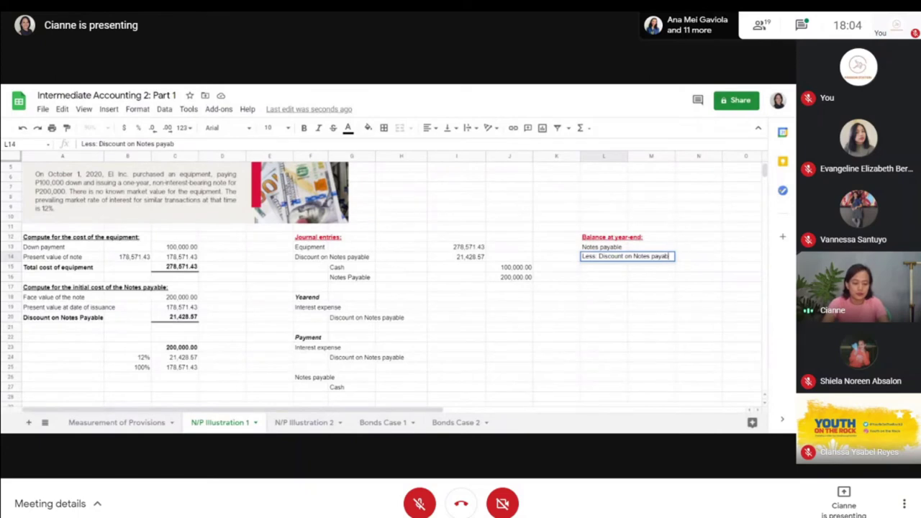
pyautogui.write('le')
pyautogui.press('Return')
# - Examine the Interest expense and Discount on Notes payable lines of the Yearend journal entry
pyautogui.press('Up')
pyautogui.press('Up')
pyautogui.press('Right')
pyautogui.press('Right')
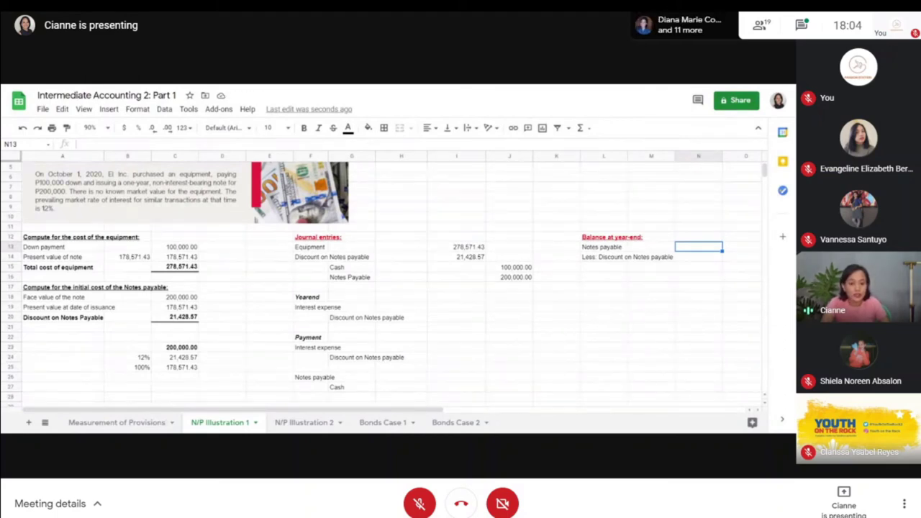
pyautogui.press('Left')
pyautogui.press('Left')
pyautogui.press('Left')
pyautogui.press('Left')
pyautogui.press('Left')
pyautogui.press('Left')
pyautogui.press('Left')
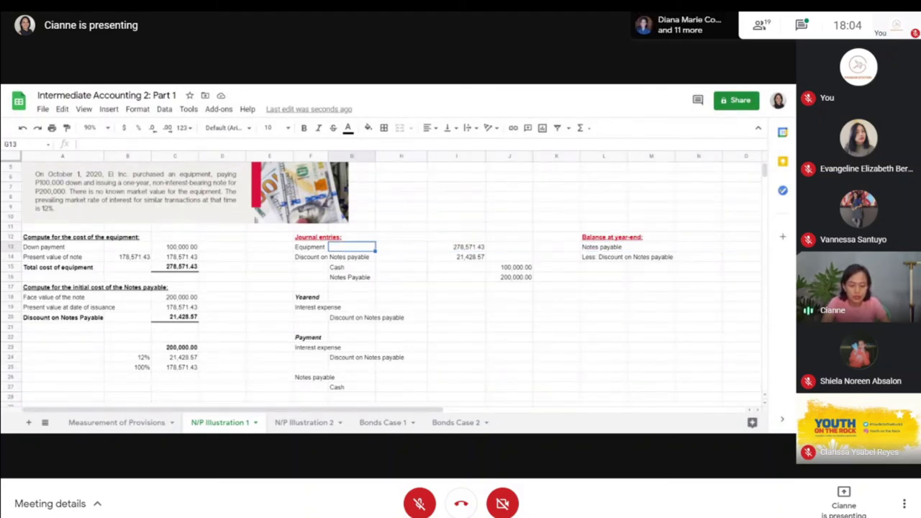
pyautogui.press('Down')
pyautogui.press('Down')
pyautogui.press('Down')
pyautogui.press('Down')
pyautogui.press('Down')
pyautogui.press('Down')
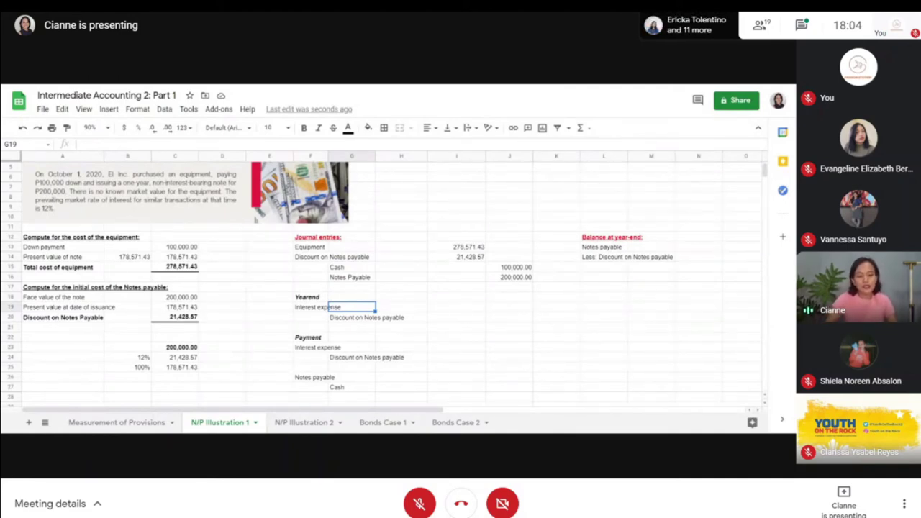
pyautogui.press('Down')
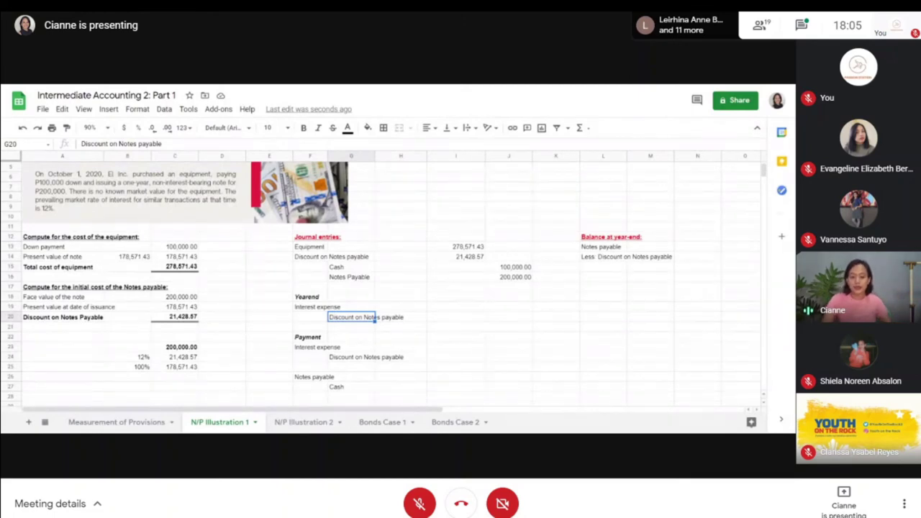
pyautogui.press('Up')
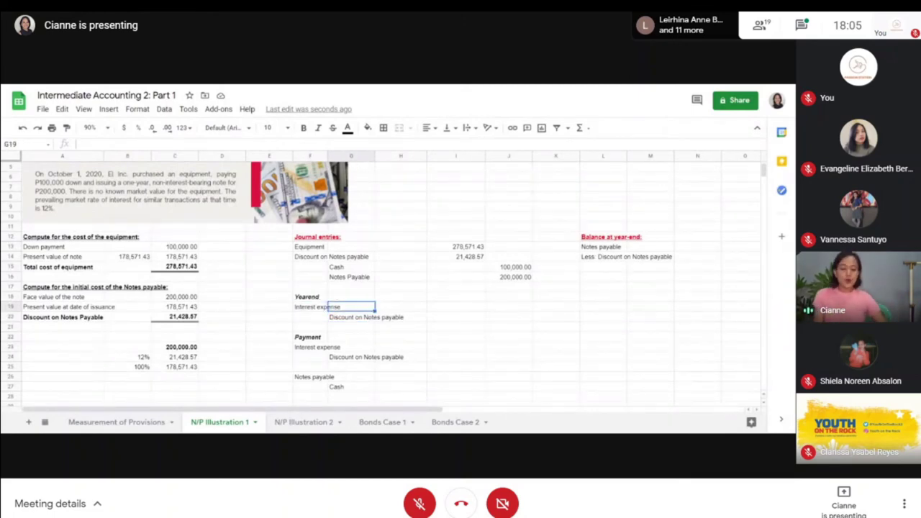
# - Enter the formula =C14*12 in I19 for the yearend interest expense, based on the present value of the note
pyautogui.press('Right')
pyautogui.press('Right')
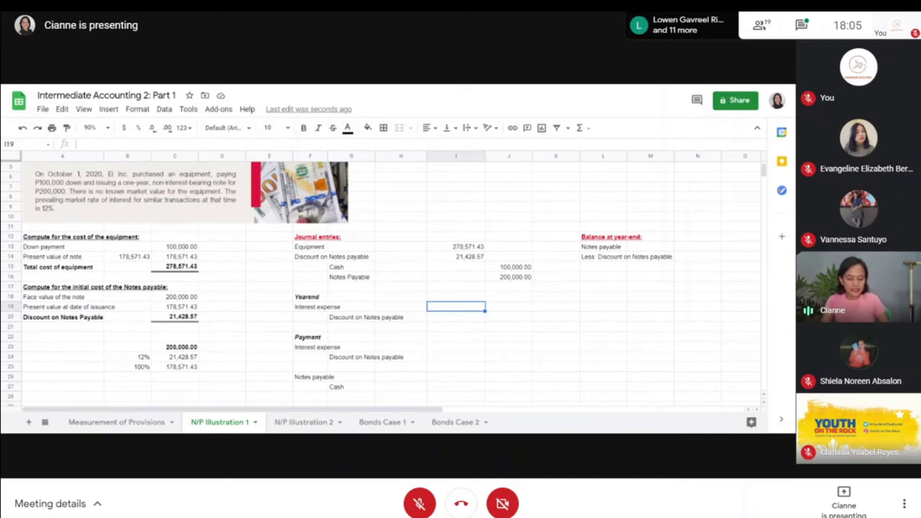
pyautogui.write('=')
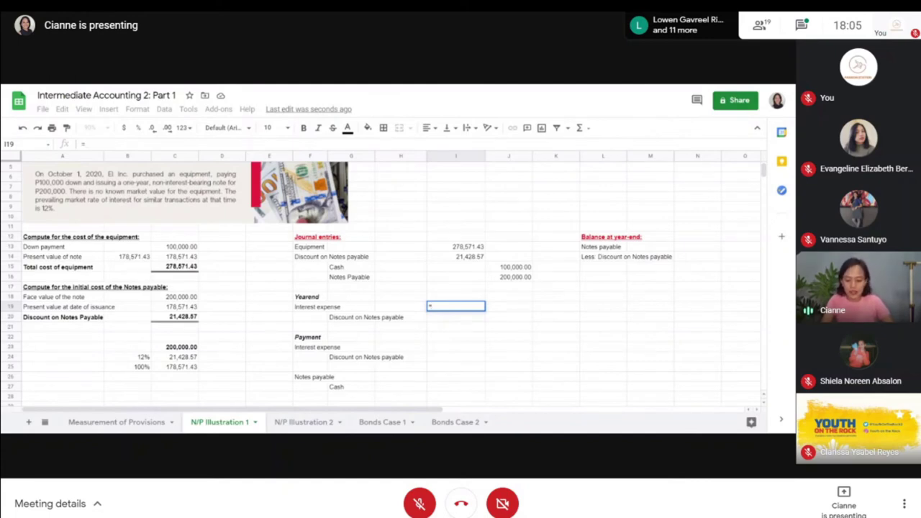
pyautogui.press('Left')
pyautogui.press('Left')
pyautogui.press('Left')
pyautogui.press('Left')
pyautogui.press('Left')
pyautogui.press('Up')
pyautogui.press('Up')
pyautogui.press('Up')
pyautogui.press('Up')
pyautogui.press('Up')
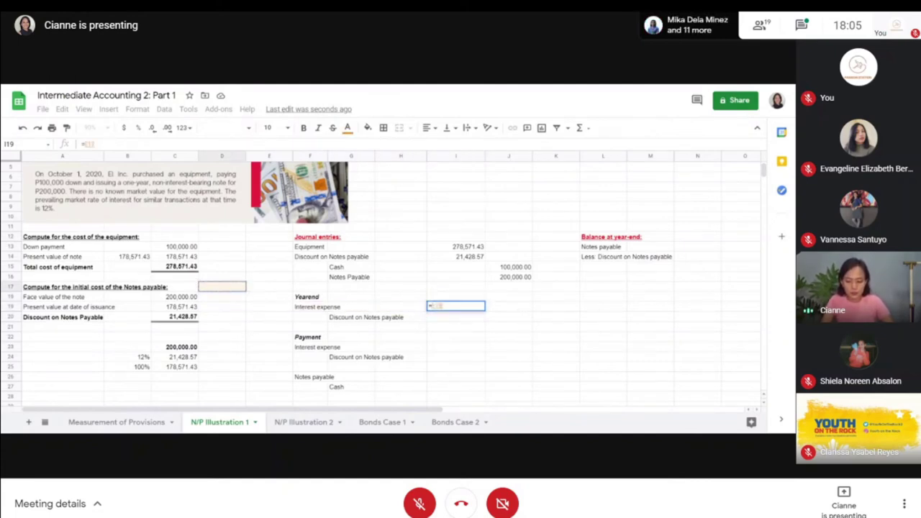
pyautogui.press('Left')
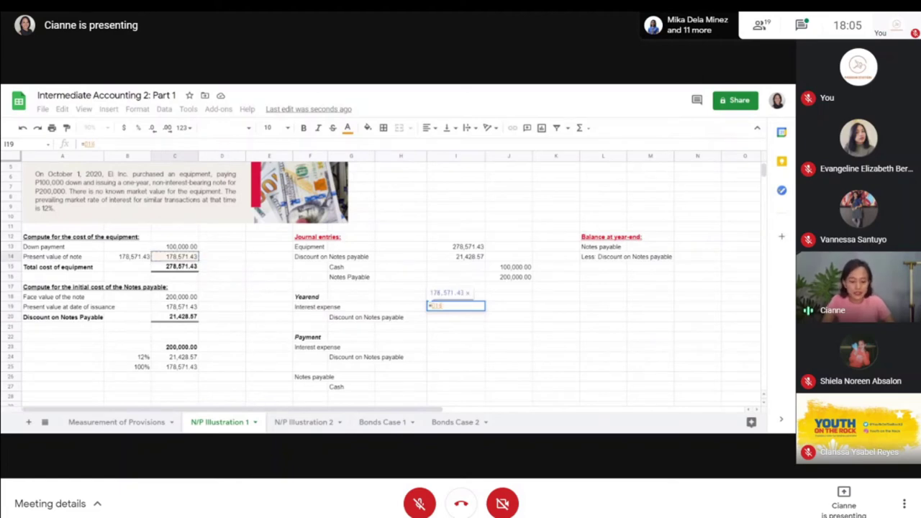
pyautogui.write('*')
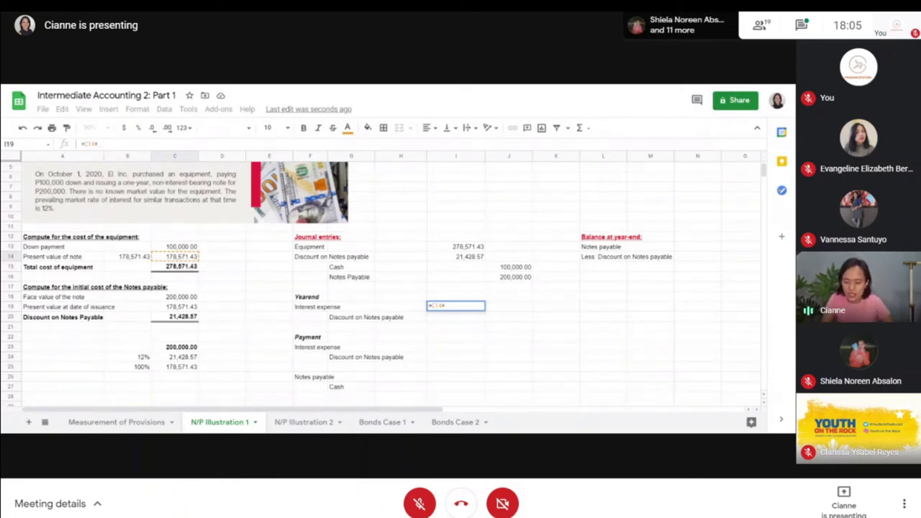
pyautogui.write('12')
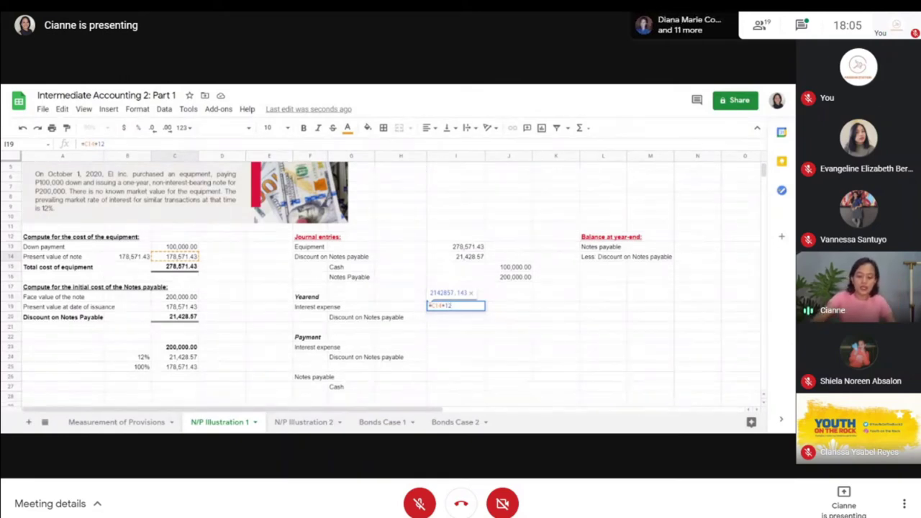
pyautogui.press('Return')
# - Date the yearend interest expense entry Dec 31, 2020 in E19
pyautogui.press('Up')
pyautogui.press('Left')
pyautogui.press('Left')
pyautogui.press('Left')
pyautogui.press('Left')
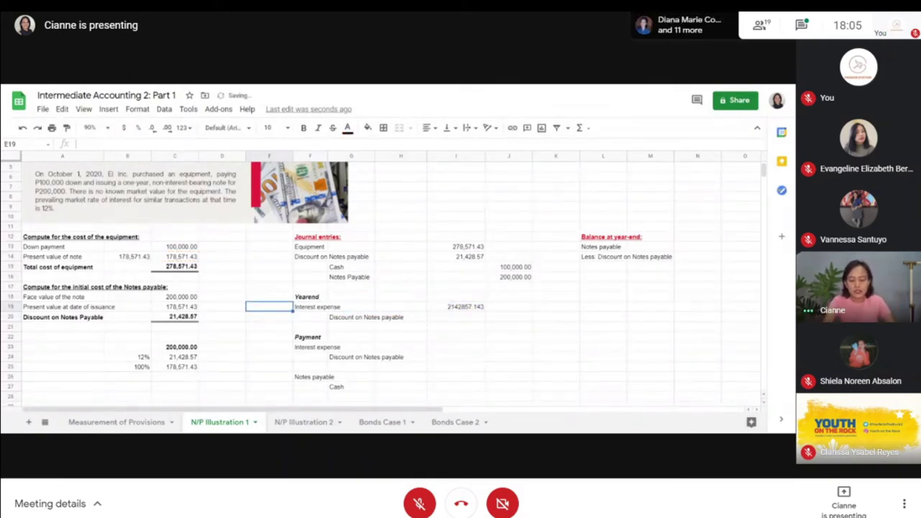
pyautogui.write('Dec 31, 2020')
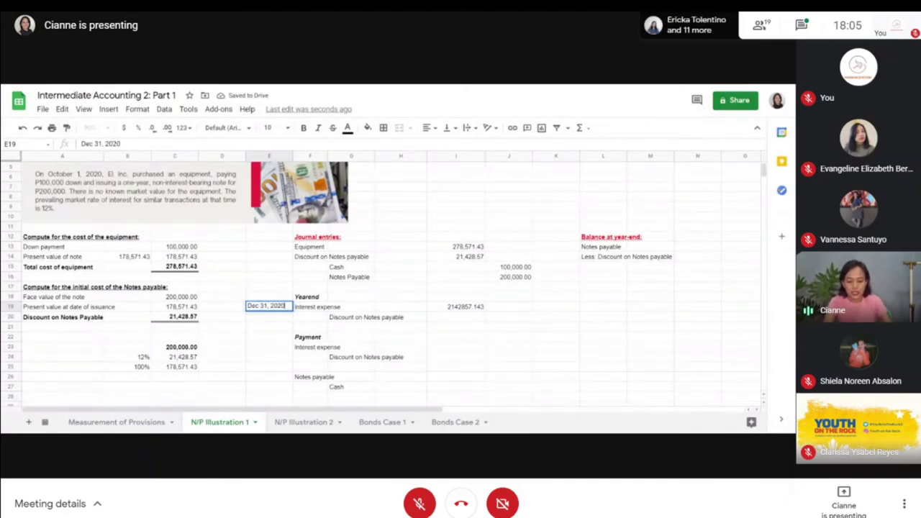
pyautogui.press('Return')
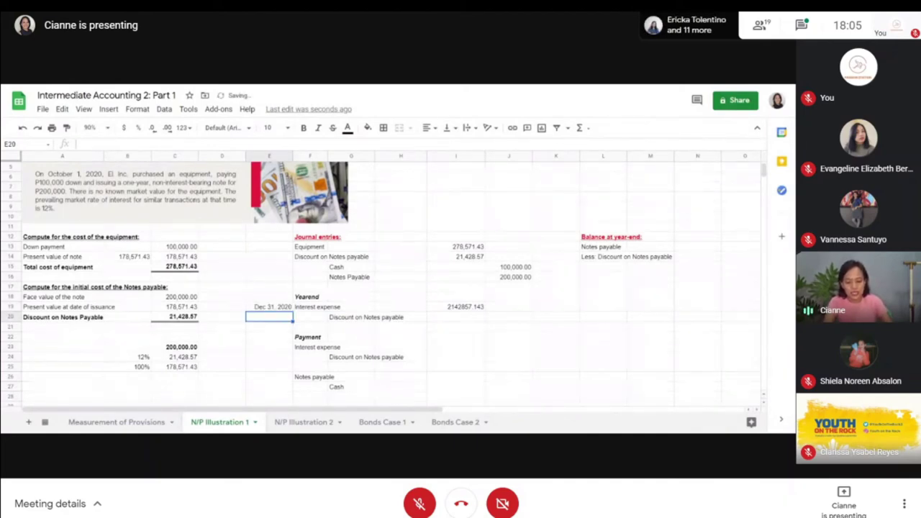
# - Correct the yearend interest expense formula in I19 to =C14*12%*3/12 for three months of interest
pyautogui.press('Up')
pyautogui.press('Right')
pyautogui.press('Right')
pyautogui.press('Right')
pyautogui.press('Right')
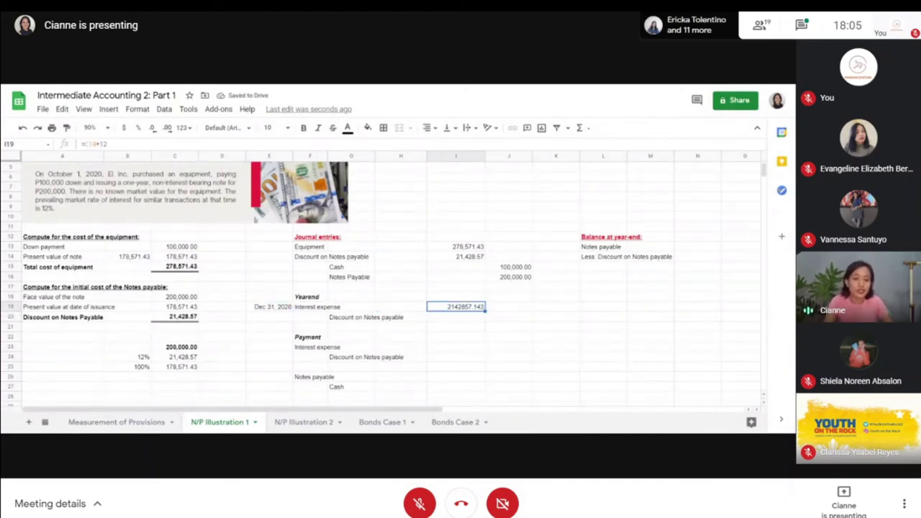
pyautogui.press('F2')
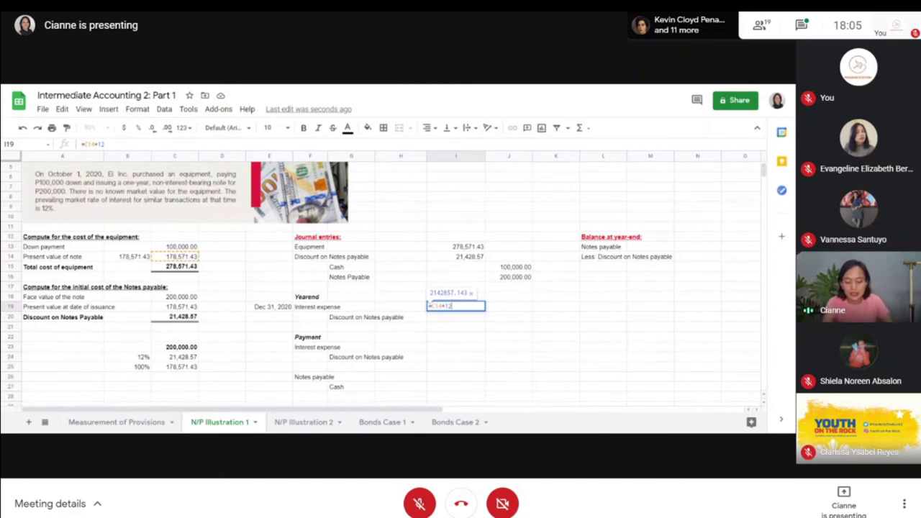
pyautogui.write('%')
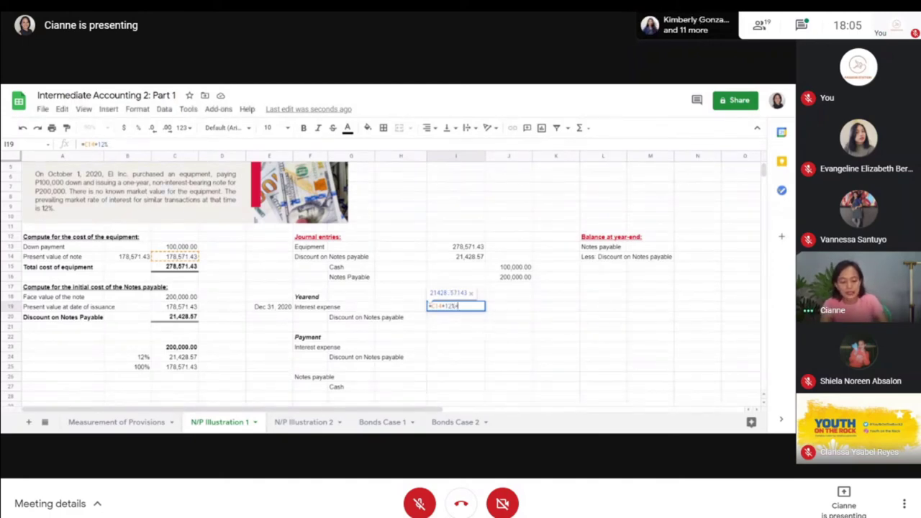
pyautogui.write('*3')
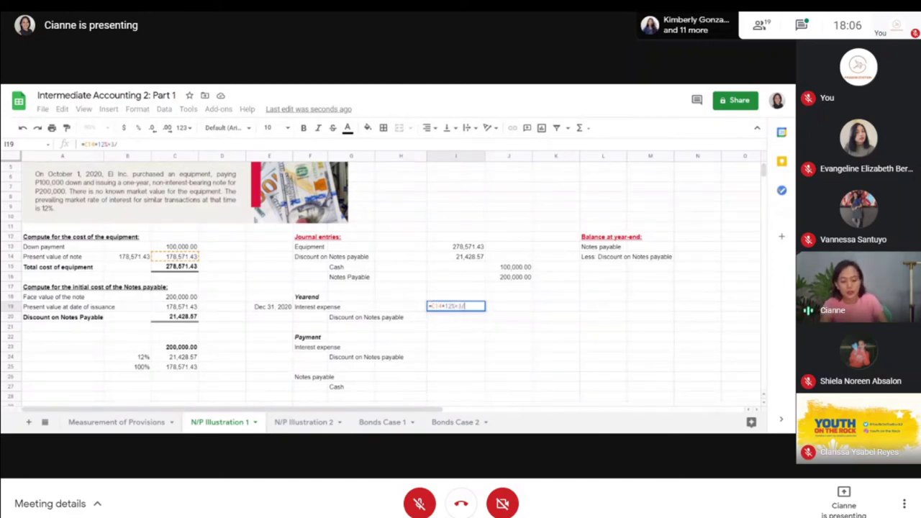
pyautogui.write('/12')
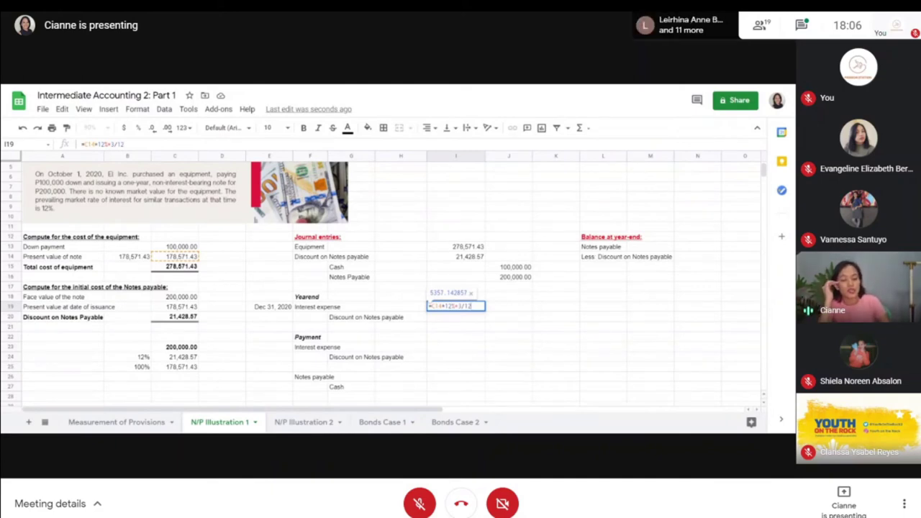
pyautogui.press('Return')
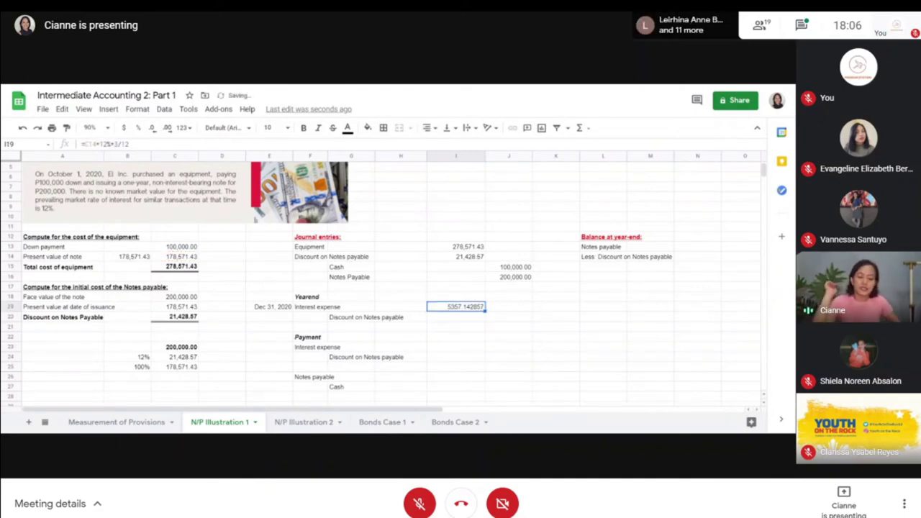
# - Apply the Financial number format to columns I through O
pyautogui.scroll(2, 455, 158)
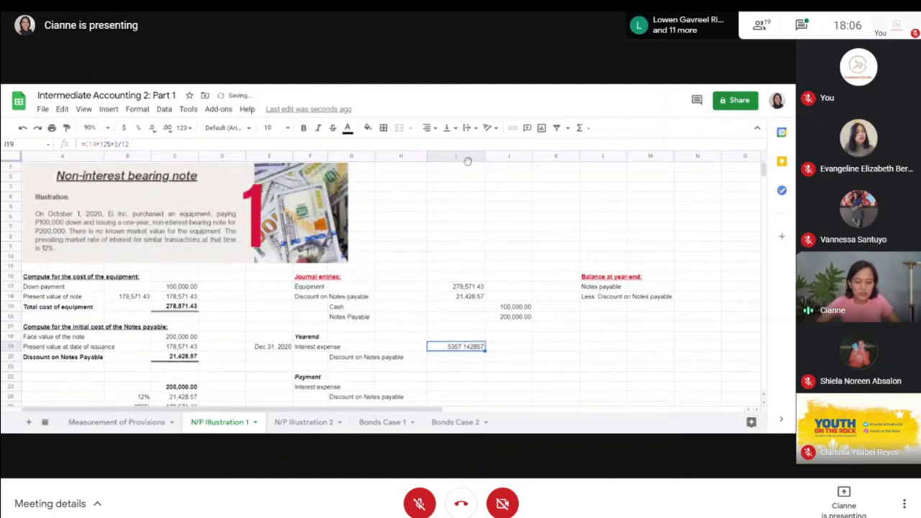
pyautogui.moveTo(467, 161); pyautogui.dragTo(508, 156)
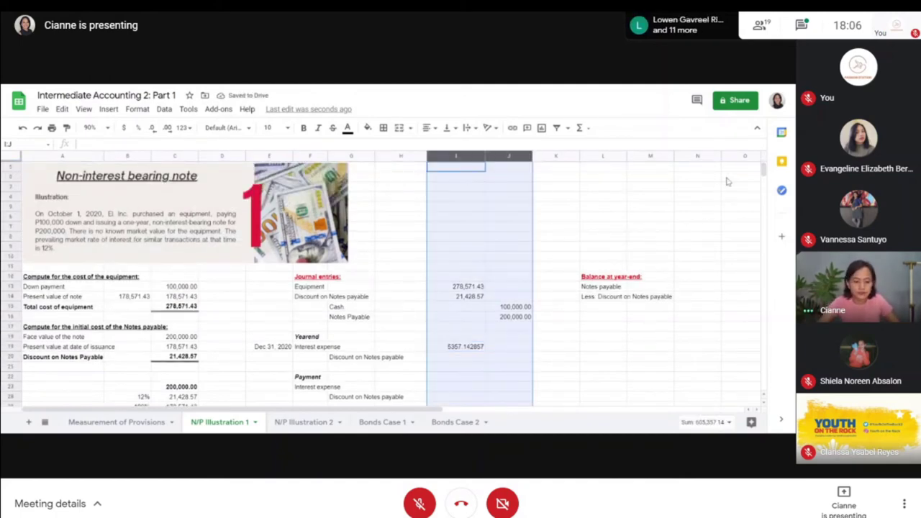
pyautogui.keyDown('shift'); pyautogui.click(750, 156); pyautogui.keyUp('shift')
pyautogui.click(182, 127)
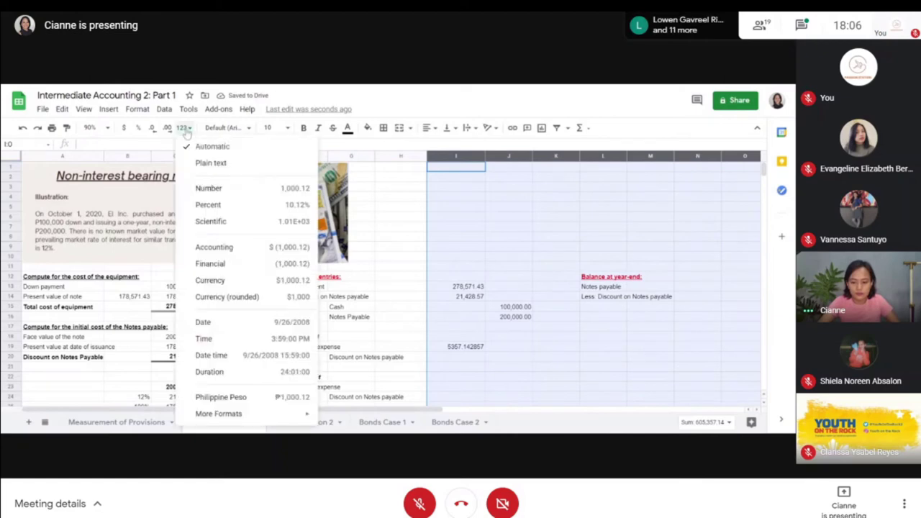
pyautogui.click(212, 263)
pyautogui.scroll(-3, 477, 319)
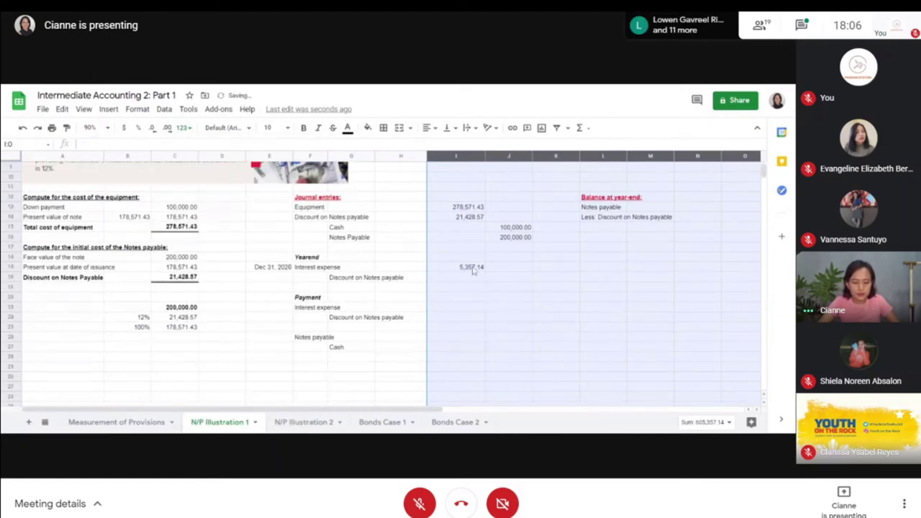
# - Enter =I19 in J20 as the yearend credit to Discount on Notes payable
pyautogui.click(473, 269)
pyautogui.press('Down')
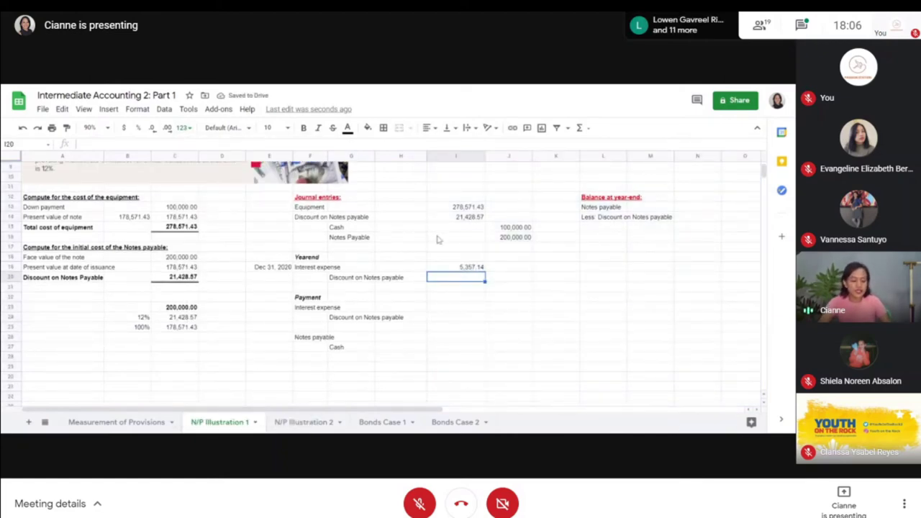
pyautogui.press('Right')
pyautogui.write('=')
pyautogui.press('Left')
pyautogui.press('Up')
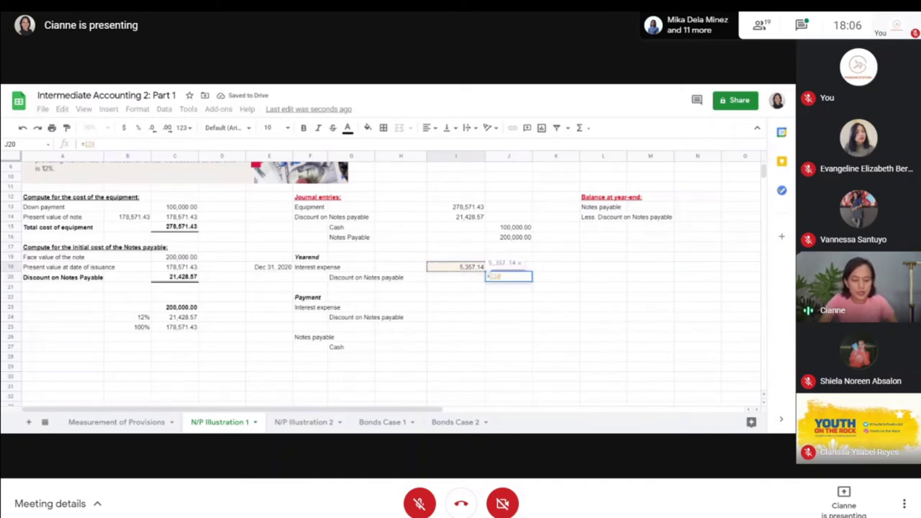
pyautogui.press('Return')
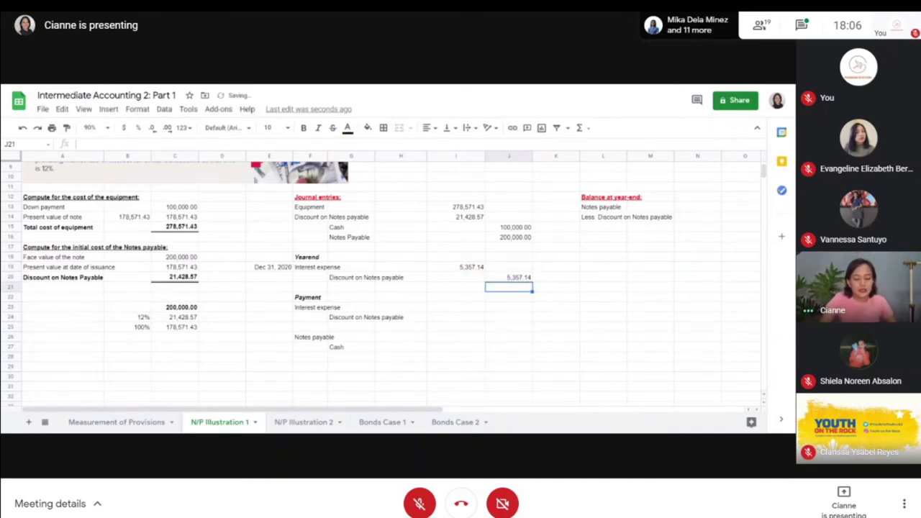
# - Move the Notes payable and Less: Discount on Notes payable labels from L13:L14 down one row to L14:L15
pyautogui.press('Up')
pyautogui.press('Up')
pyautogui.press('Up')
pyautogui.press('Up')
pyautogui.press('Up')
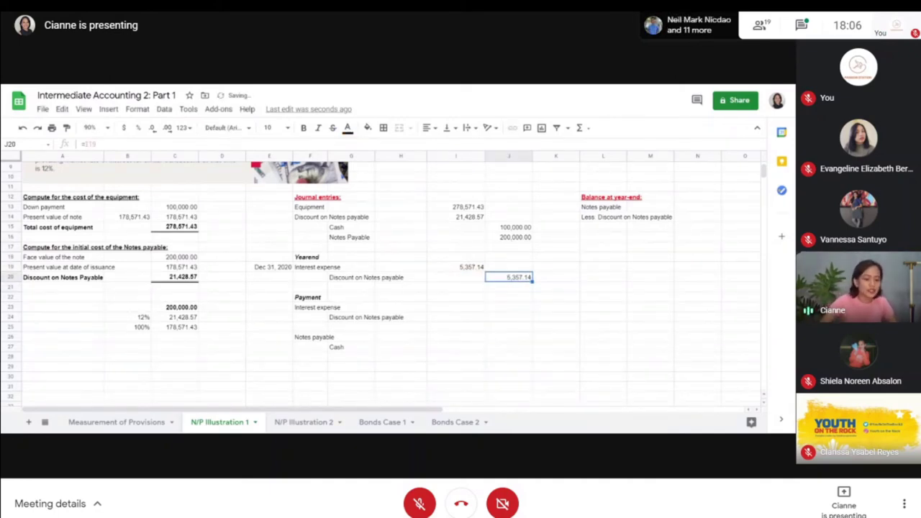
pyautogui.press('Right')
pyautogui.press('Up')
pyautogui.press('Up')
pyautogui.press('Up')
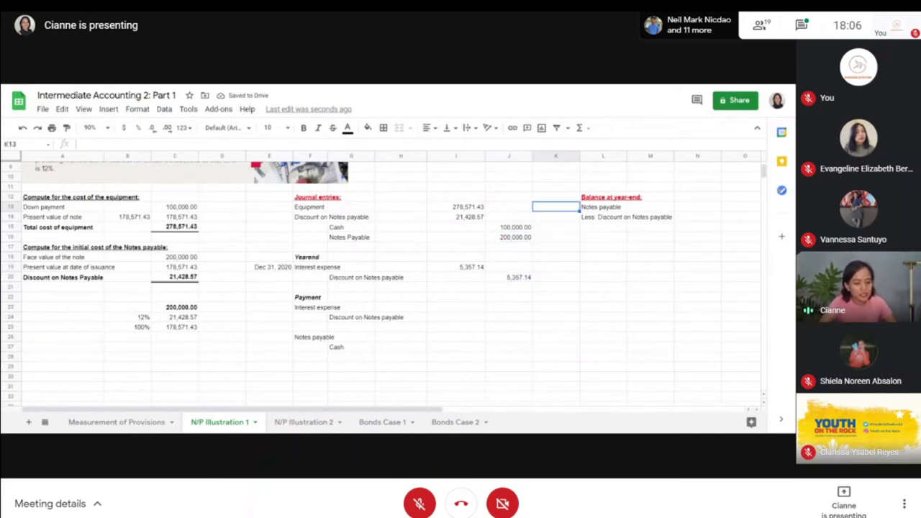
pyautogui.press('Right')
pyautogui.press('Up')
pyautogui.press('Down')
pyautogui.hotkey('shift', 'Down')
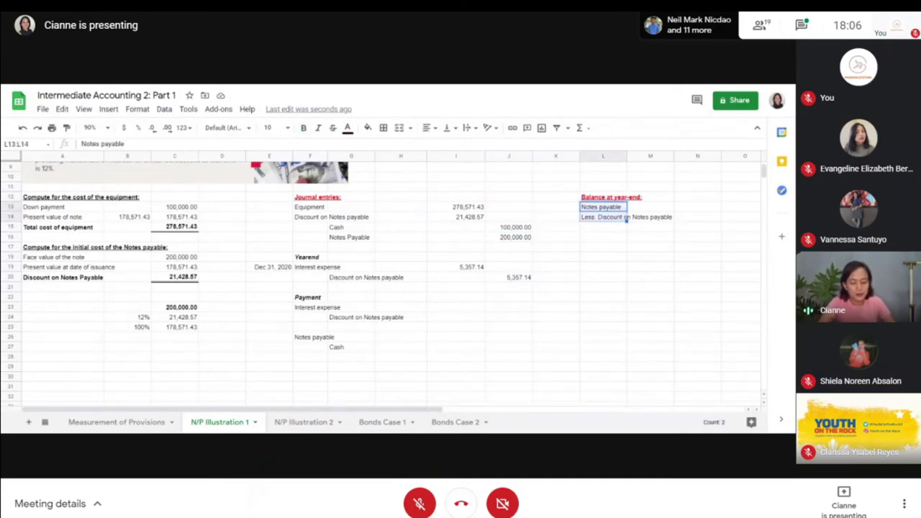
pyautogui.hotkey('ctrl', 'x')
pyautogui.press('Down')
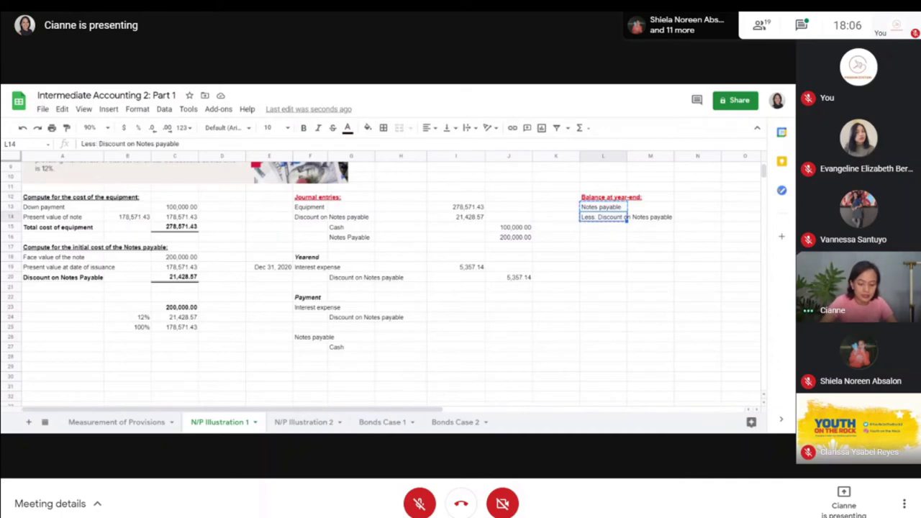
pyautogui.hotkey('ctrl', 'v')
# - Enter the year 2020 in L13 beneath the Balance at year-end heading and make it bold
pyautogui.press('Up')
pyautogui.write('2020')
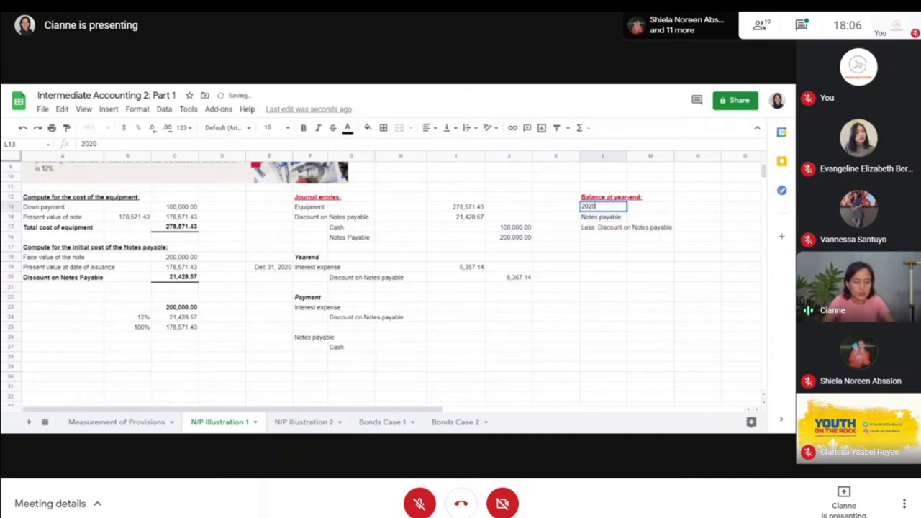
pyautogui.press('Return')
pyautogui.press('Up')
pyautogui.hotkey('ctrl', 'b')
# - Link the year-end Notes payable amount in N14 to the Notes Payable credit in J16 of the purchase entry
pyautogui.press('Down')
pyautogui.press('Right')
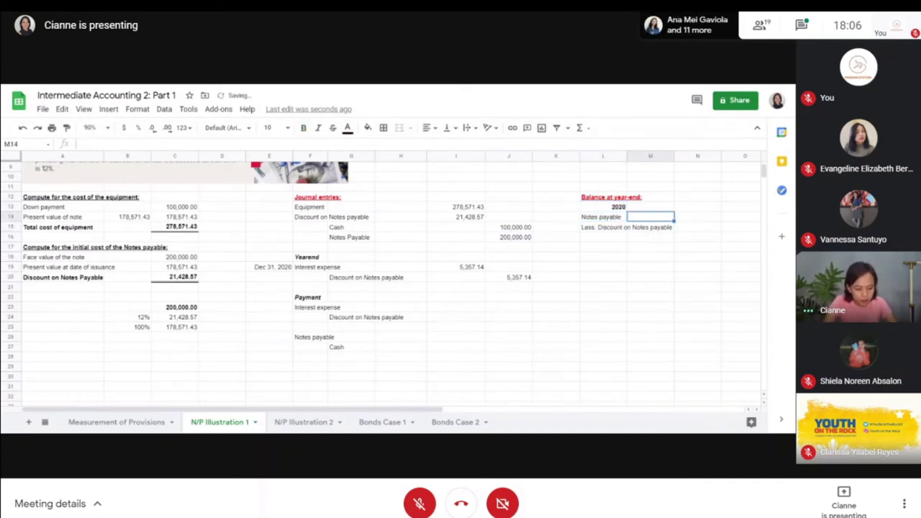
pyautogui.press('Right')
pyautogui.write('=')
pyautogui.press('Left')
pyautogui.press('Left')
pyautogui.press('Left')
pyautogui.press('Left')
pyautogui.press('Left')
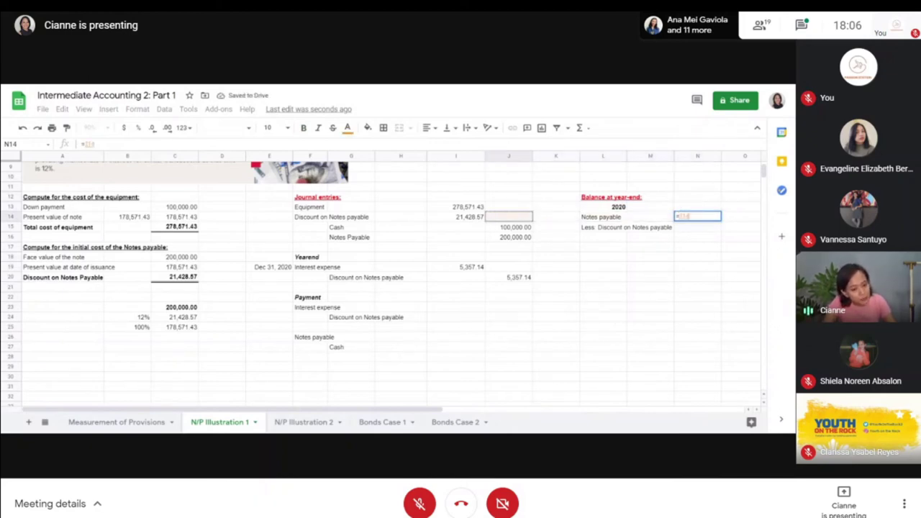
pyautogui.press('Down')
pyautogui.press('Right')
pyautogui.press('Down')
pyautogui.press('Return')
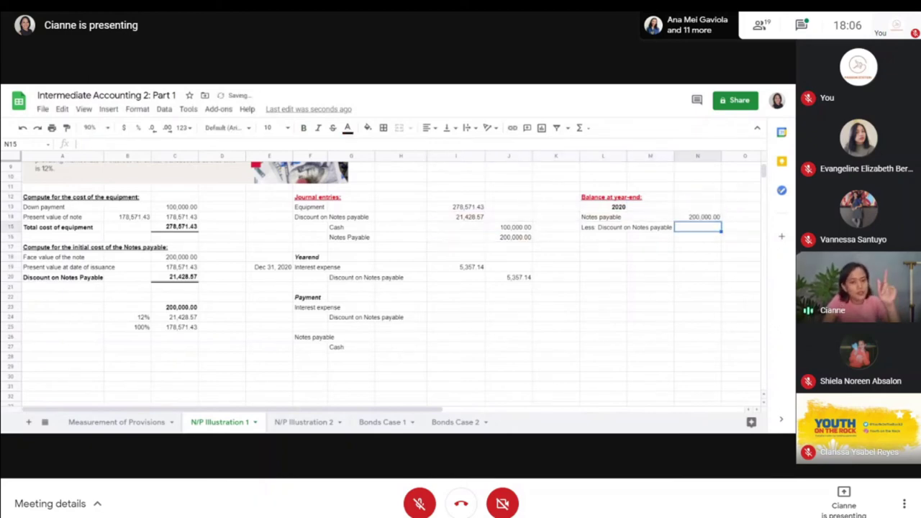
# - Enter =-(I14-J20) in N15 to deduct the unamortized Discount on Notes payable
pyautogui.write('=')
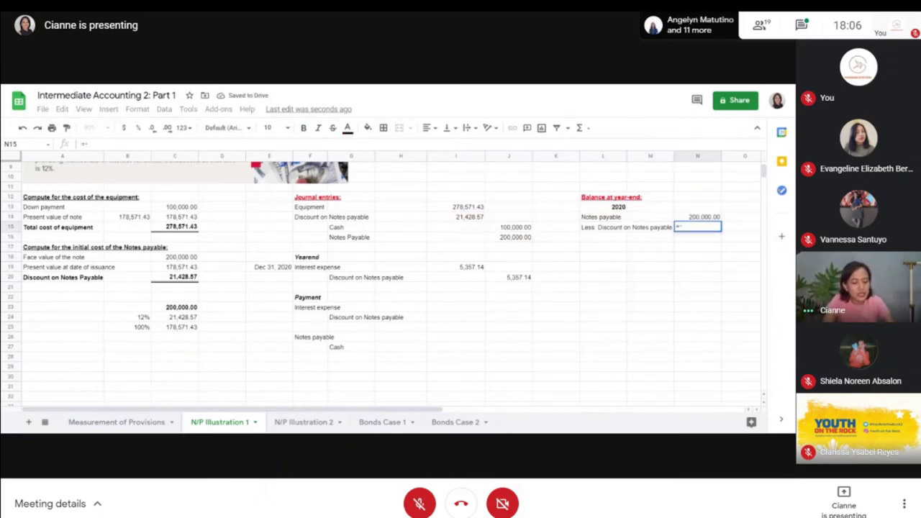
pyautogui.write('-(')
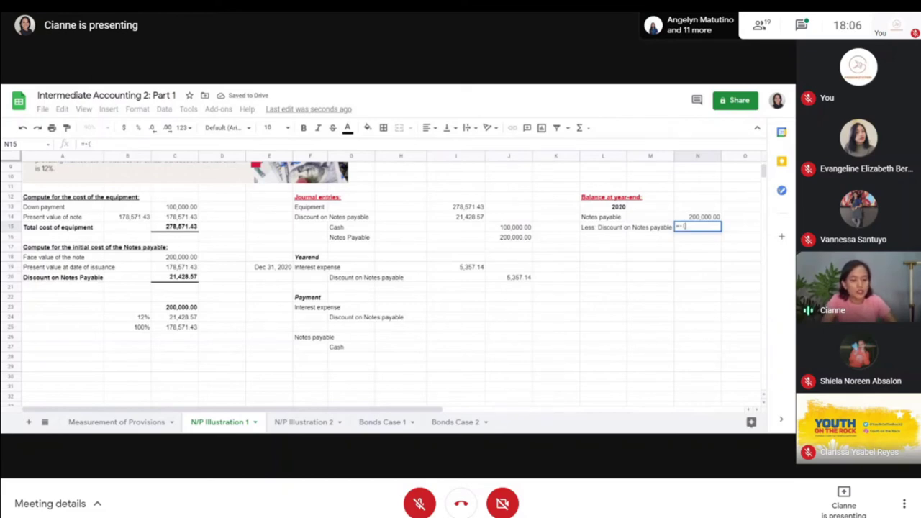
pyautogui.click(440, 218)
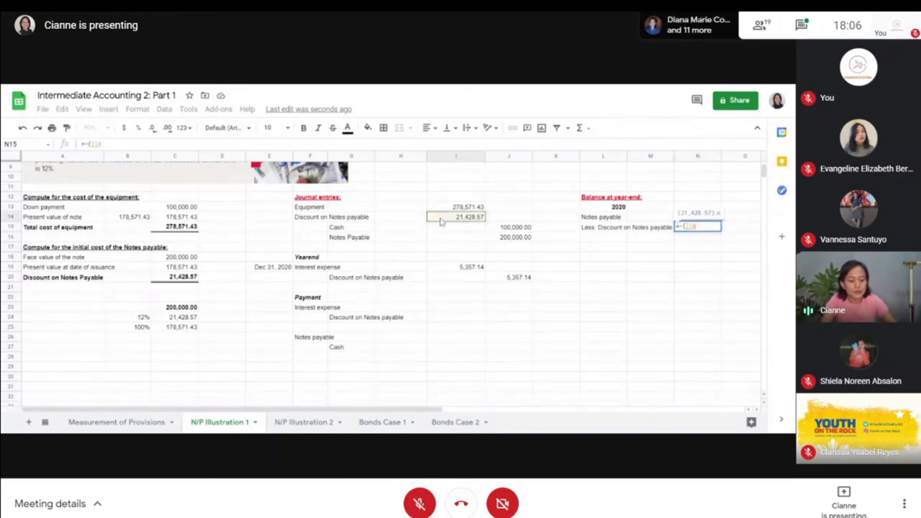
pyautogui.write('-')
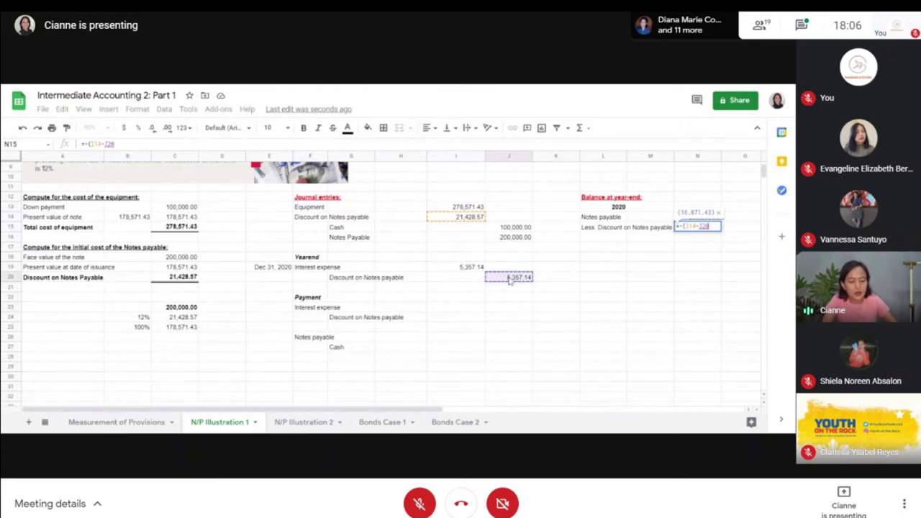
pyautogui.press('Return')
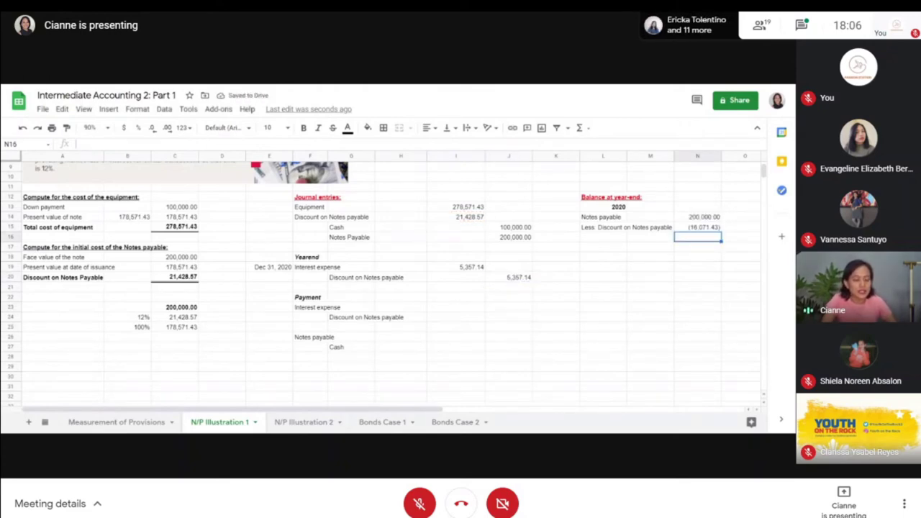
# - Total the year-end balance in N16 with =sum(N14:N15), then format it bold with a bottom border
pyautogui.write('=sum(N14:N15)')
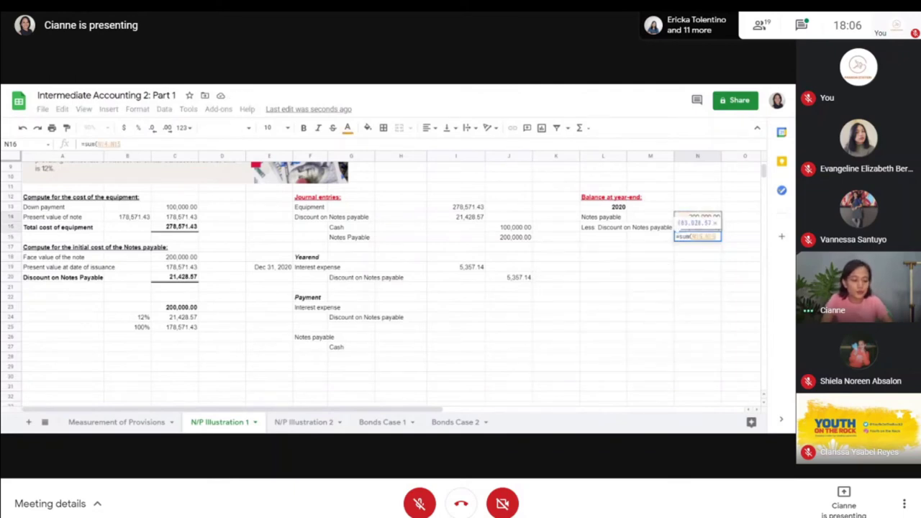
pyautogui.press('Return')
pyautogui.click(697, 236)
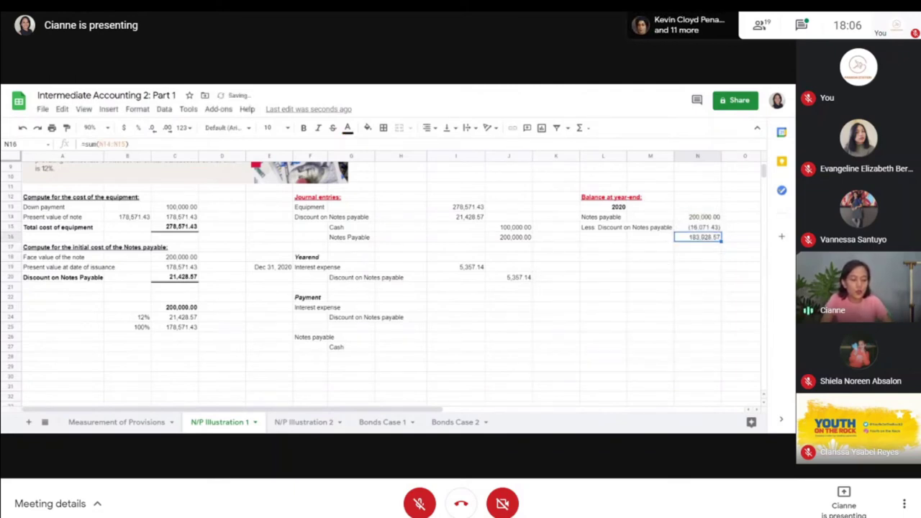
pyautogui.click(303, 128)
pyautogui.click(383, 127)
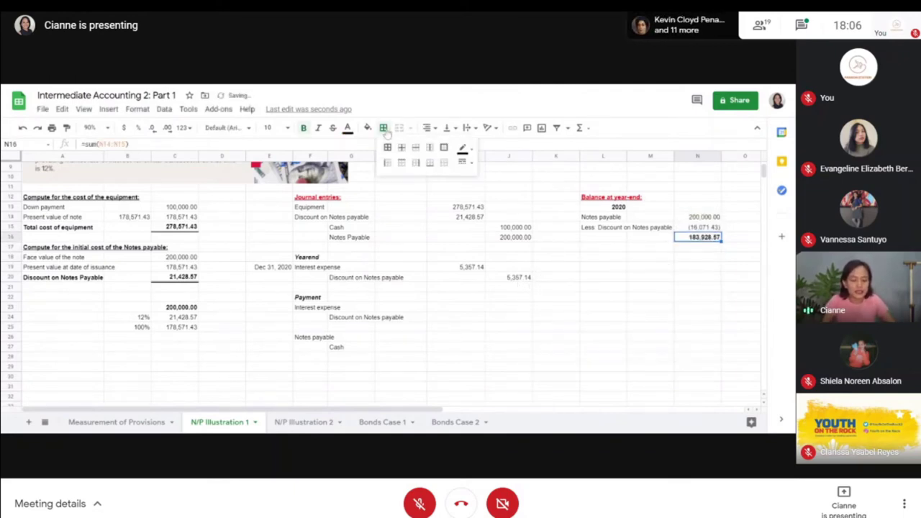
pyautogui.click(430, 164)
pyautogui.click(671, 297)
pyautogui.click(703, 241)
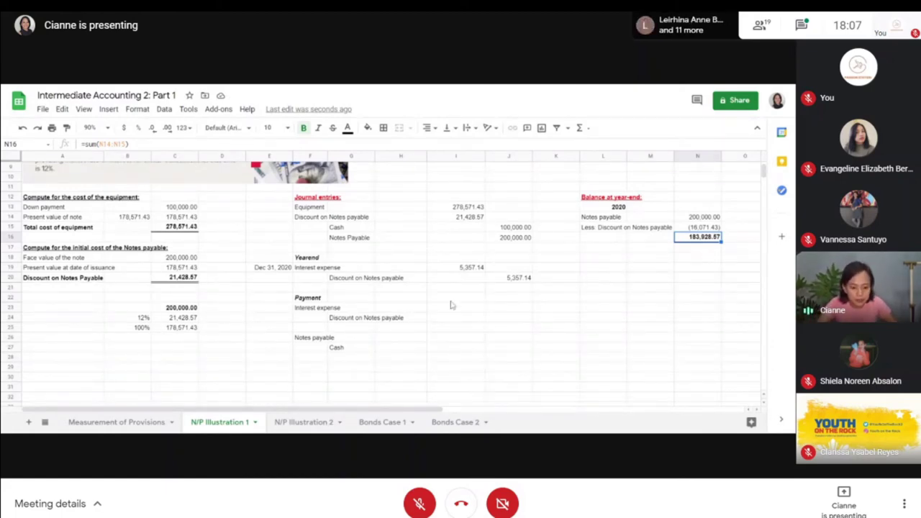
# - Date the Payment journal entry Oct 1, 2021 in E22
pyautogui.click(275, 300)
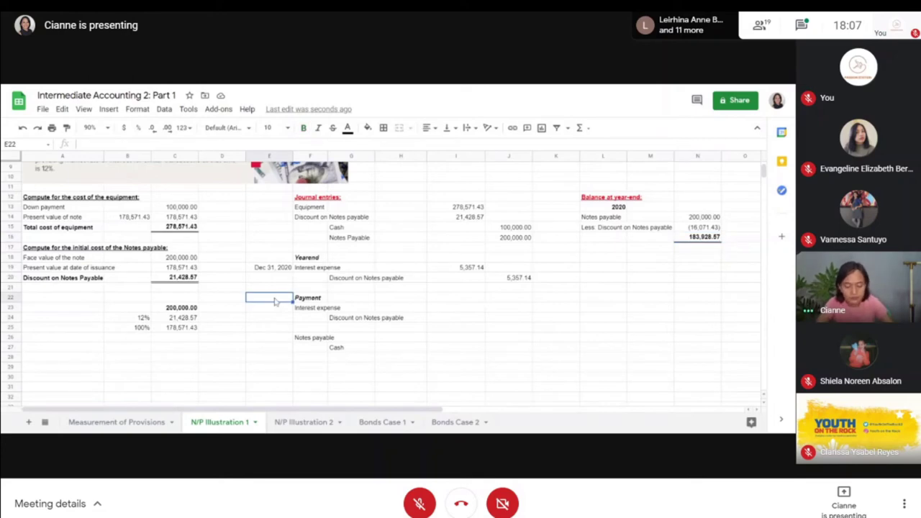
pyautogui.scroll(2, 274, 299)
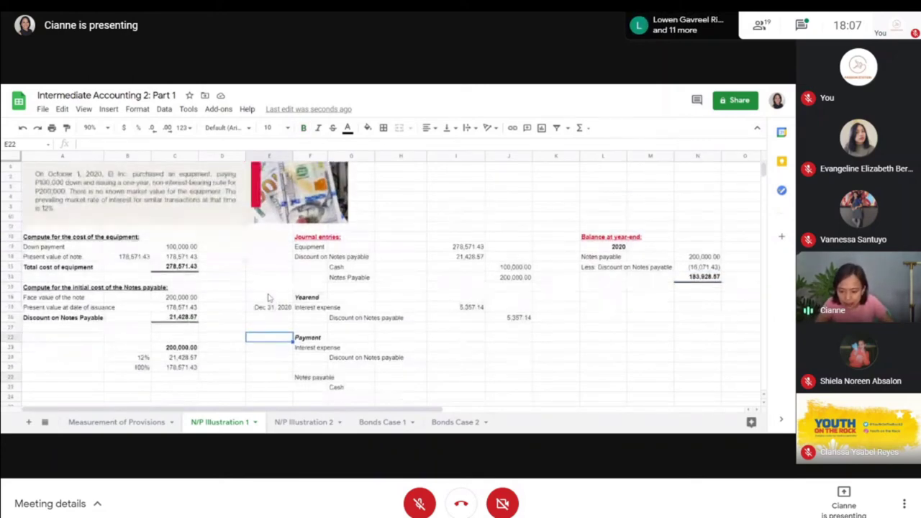
pyautogui.write('Oct')
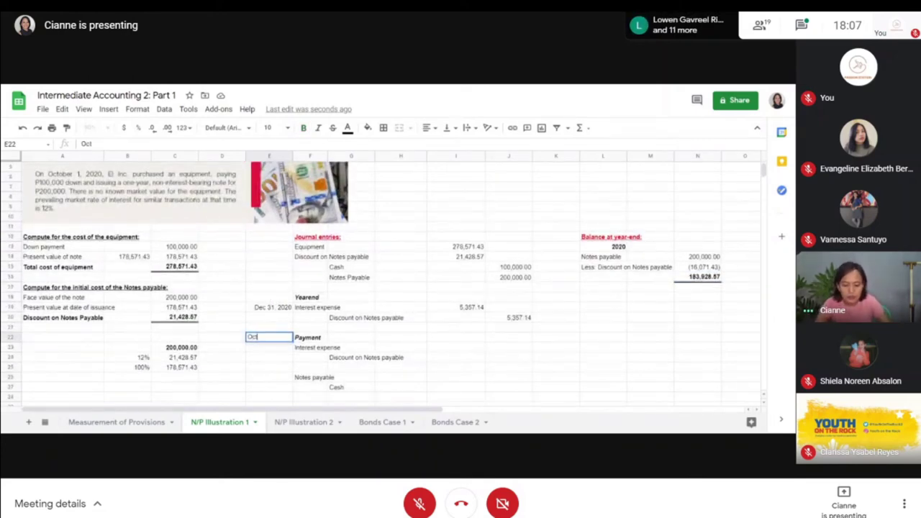
pyautogui.write(' 1, 2021')
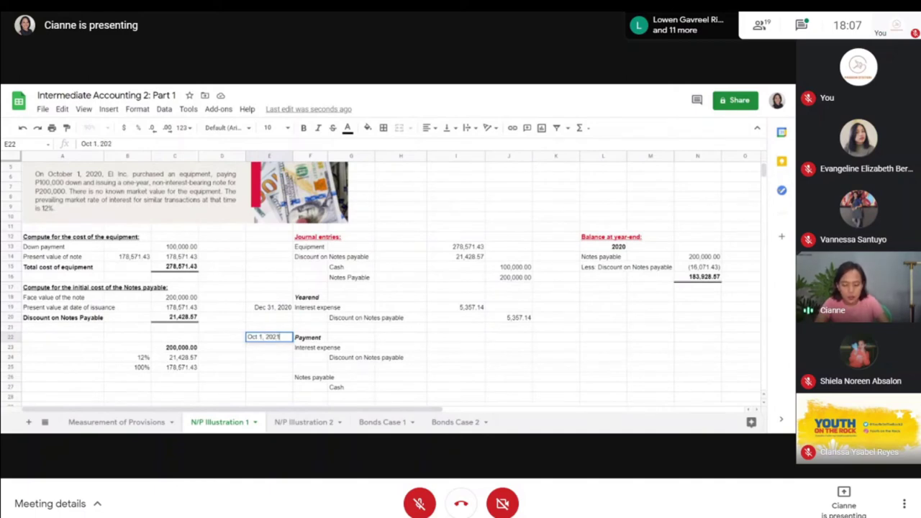
pyautogui.press('Return')
# - Compute the Payment entry's Interest expense debit in I23 with =C14*12%*9/12
pyautogui.press('Right')
pyautogui.press('Right')
pyautogui.press('Right')
pyautogui.press('Right')
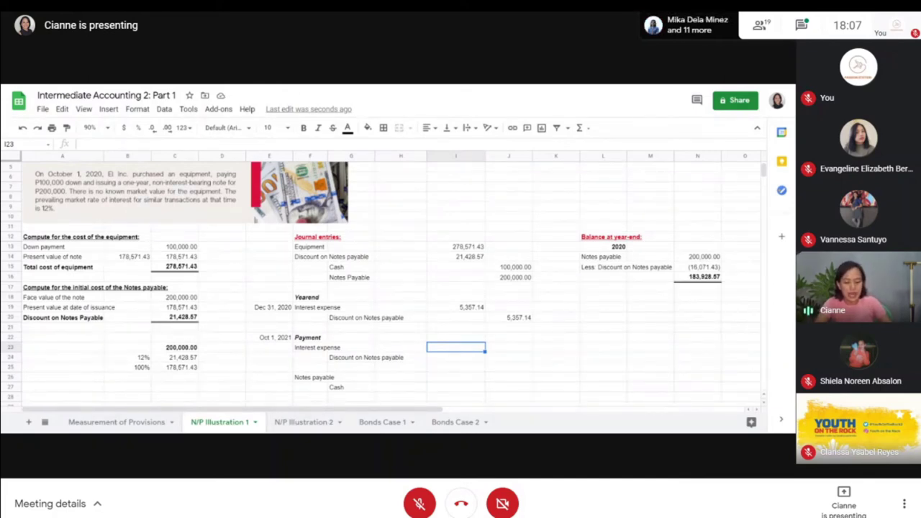
pyautogui.write('=')
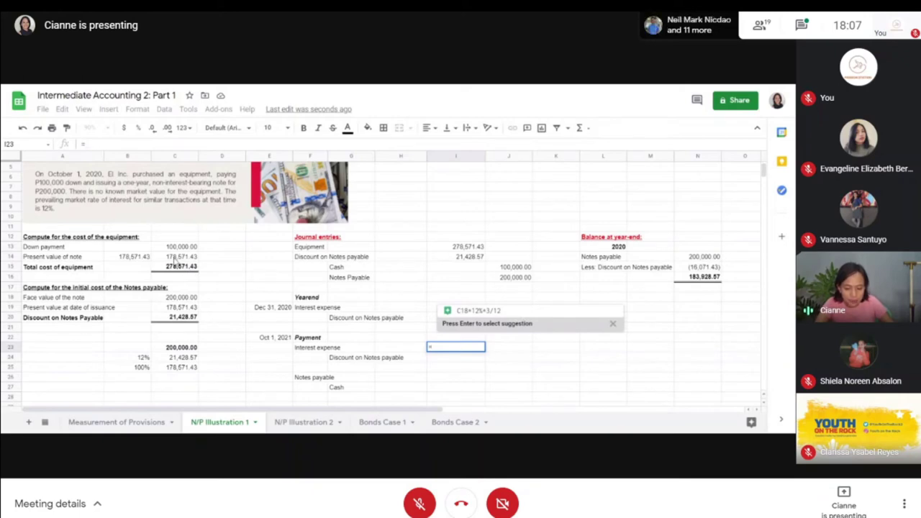
pyautogui.click(176, 257)
pyautogui.write('*12')
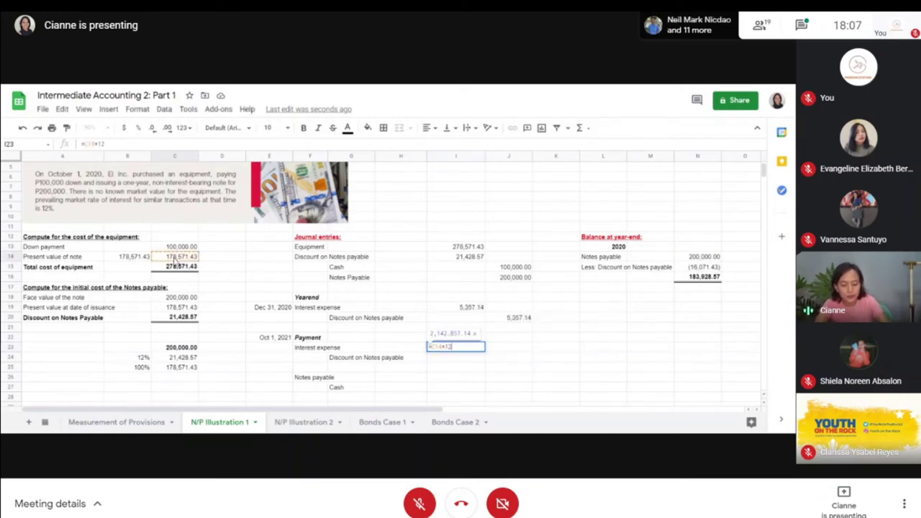
pyautogui.write('%')
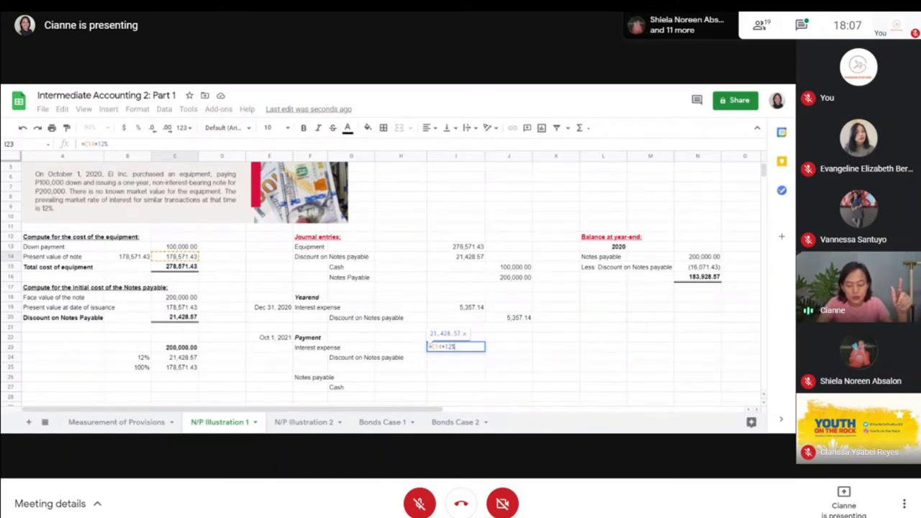
pyautogui.write('*')
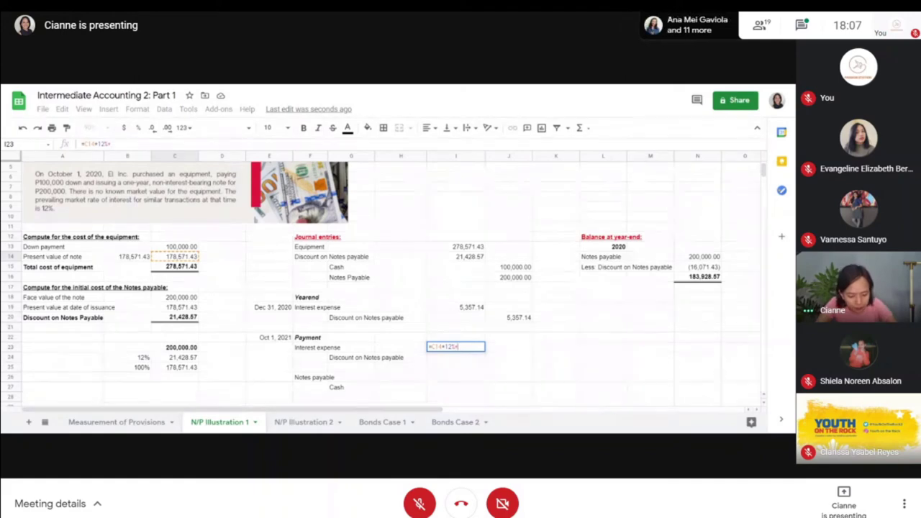
pyautogui.write('9/12')
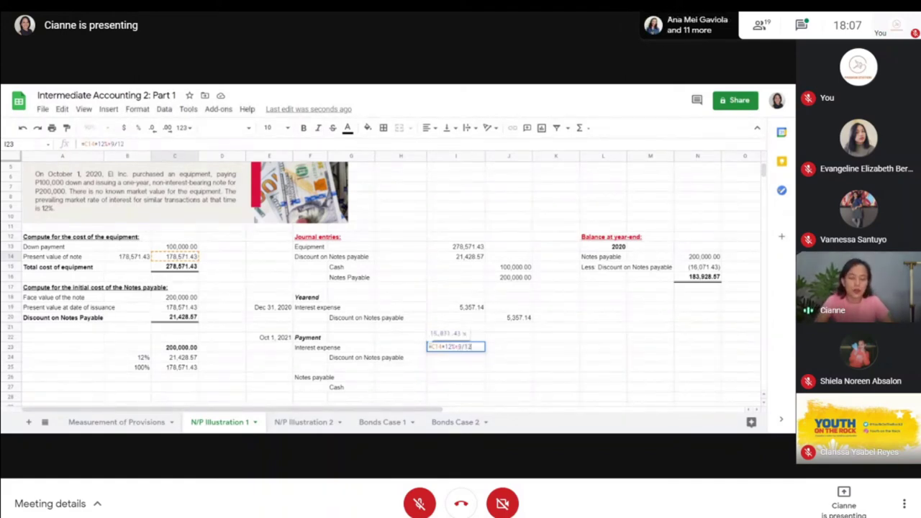
pyautogui.press('Return')
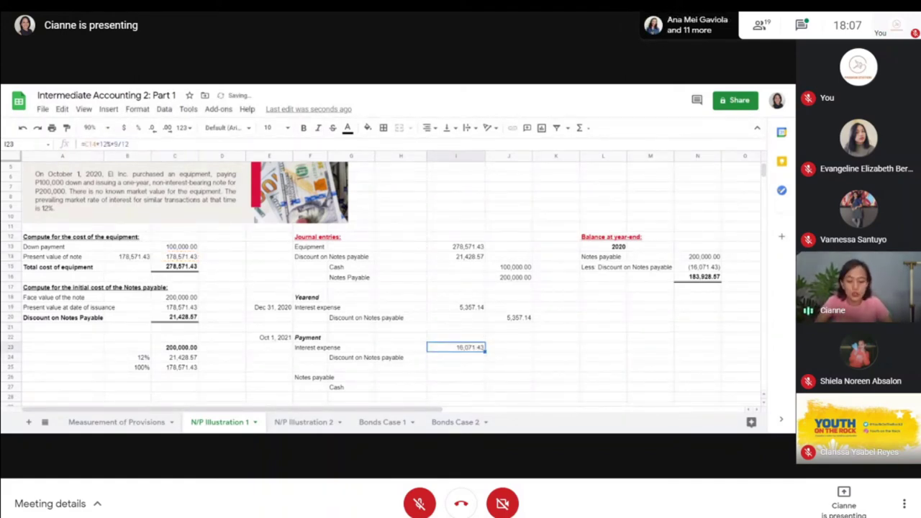
# - Link the Payment entry's Discount on Notes payable credit in J24 to I23, and bold both J24 and the year-end discount in N15
pyautogui.click(509, 356)
pyautogui.write('=I23')
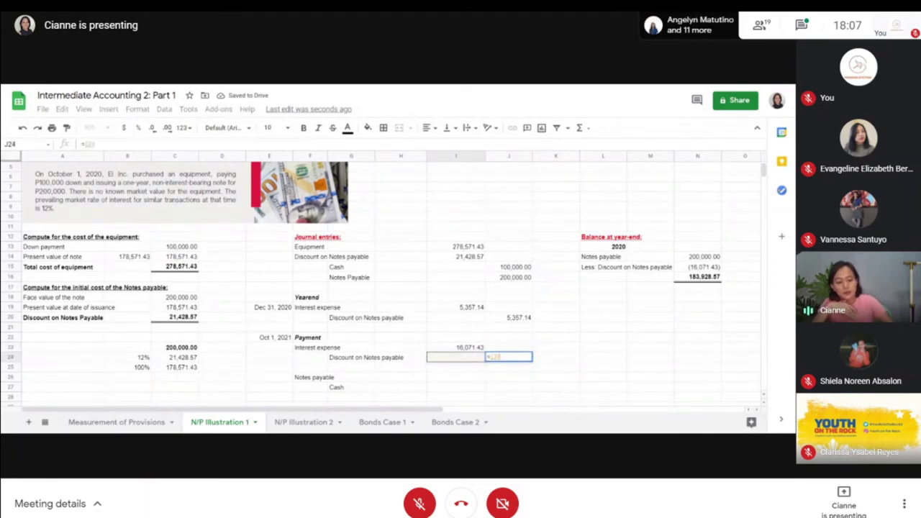
pyautogui.press('Return')
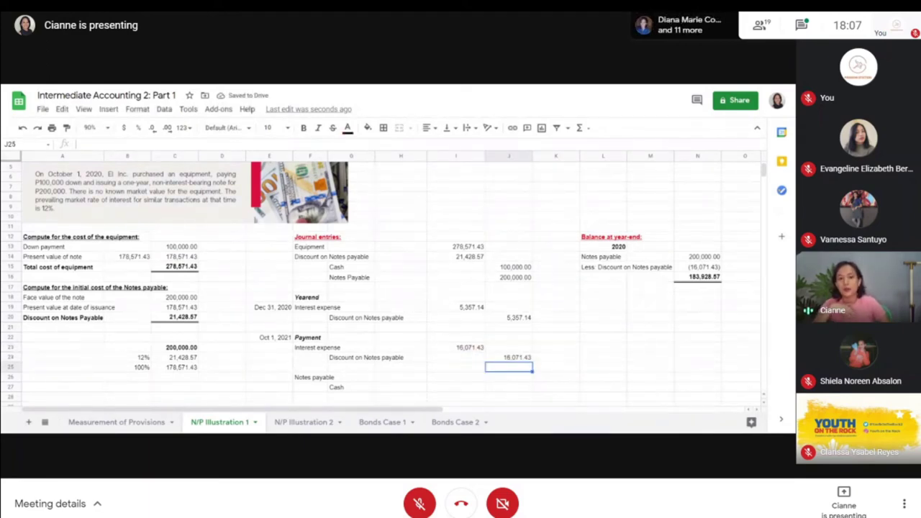
pyautogui.press('Up')
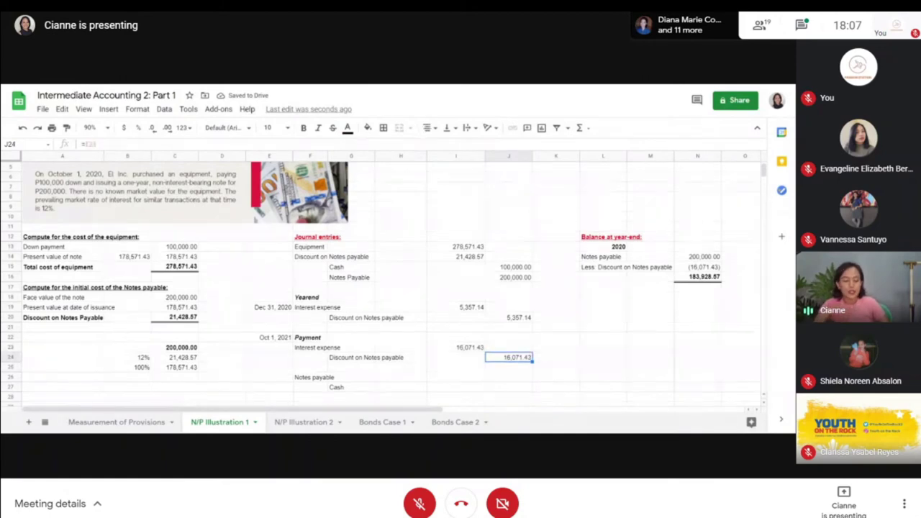
pyautogui.hotkey('ctrl', 'b')
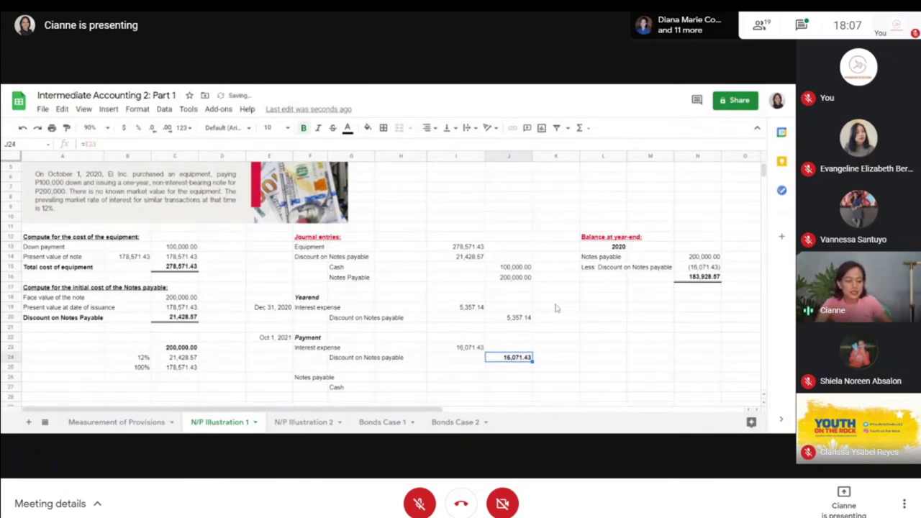
pyautogui.click(697, 269)
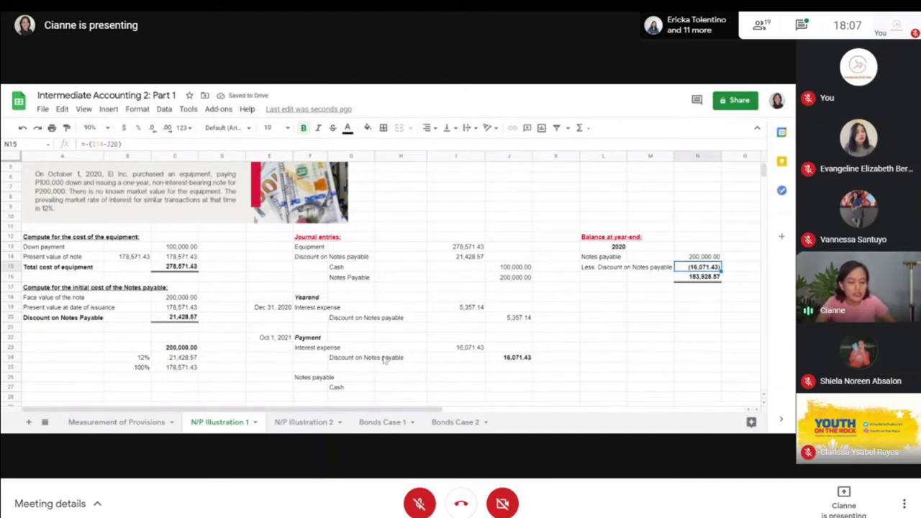
pyautogui.scroll(-3, 388, 358)
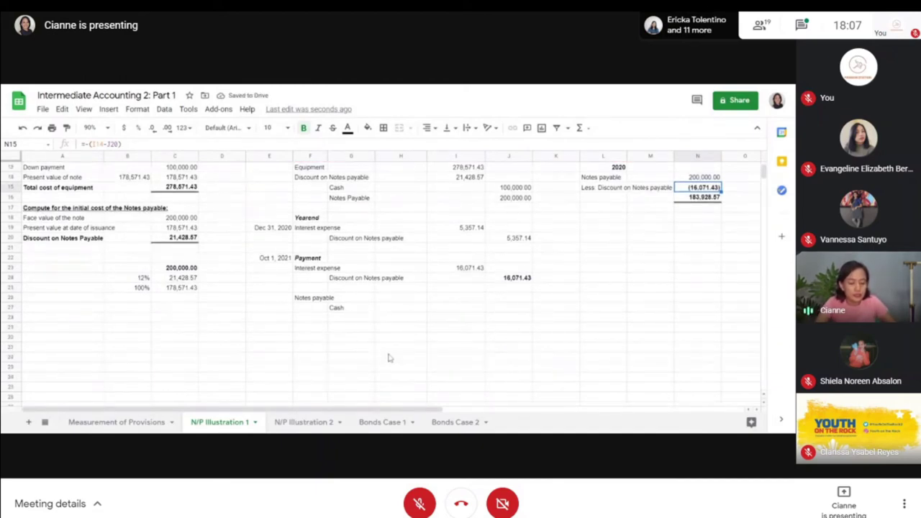
pyautogui.click(327, 298)
pyautogui.press('Right')
pyautogui.press('Right')
pyautogui.press('Right')
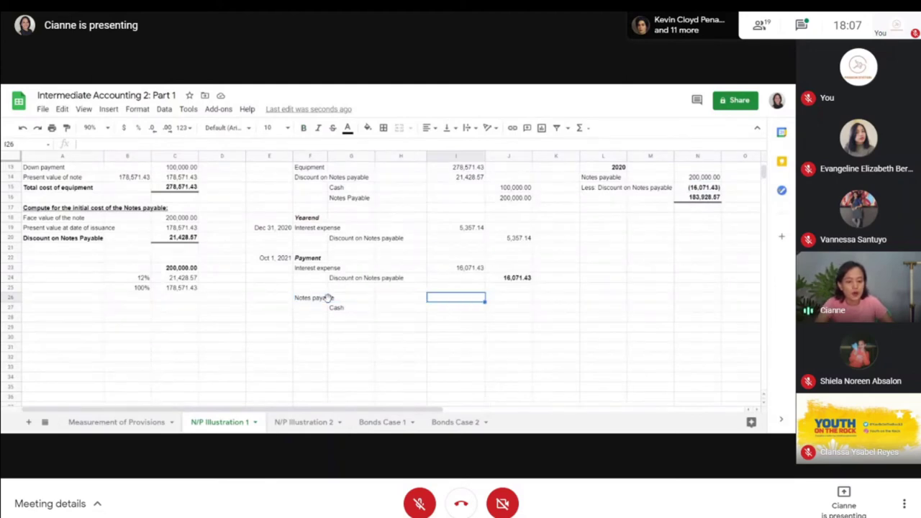
pyautogui.write('=')
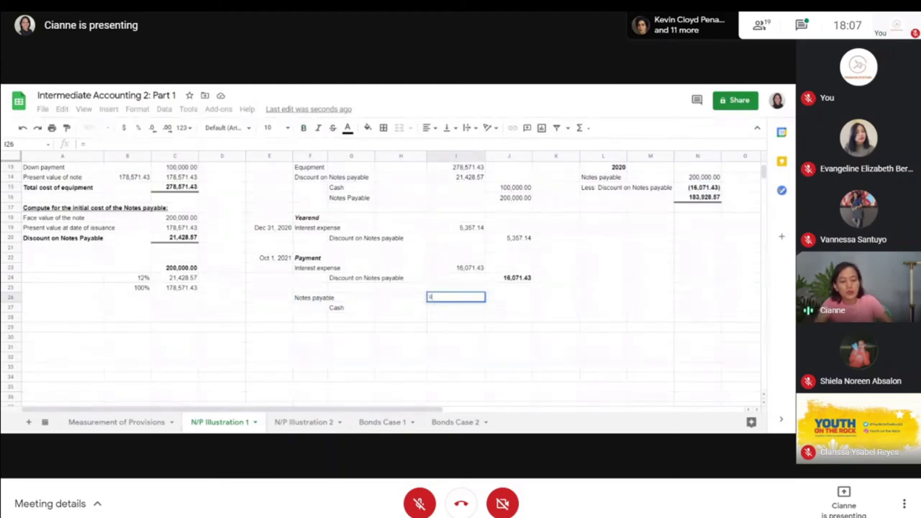
pyautogui.click(509, 200)
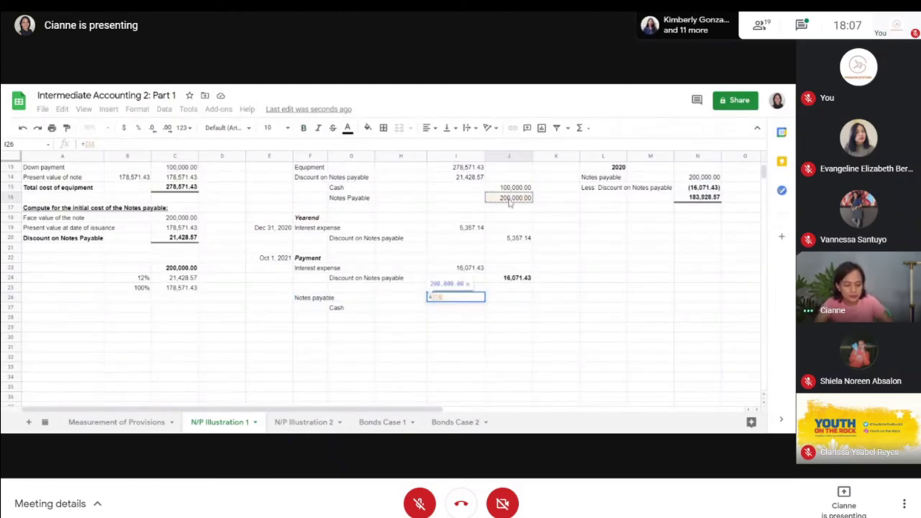
pyautogui.press('Escape')
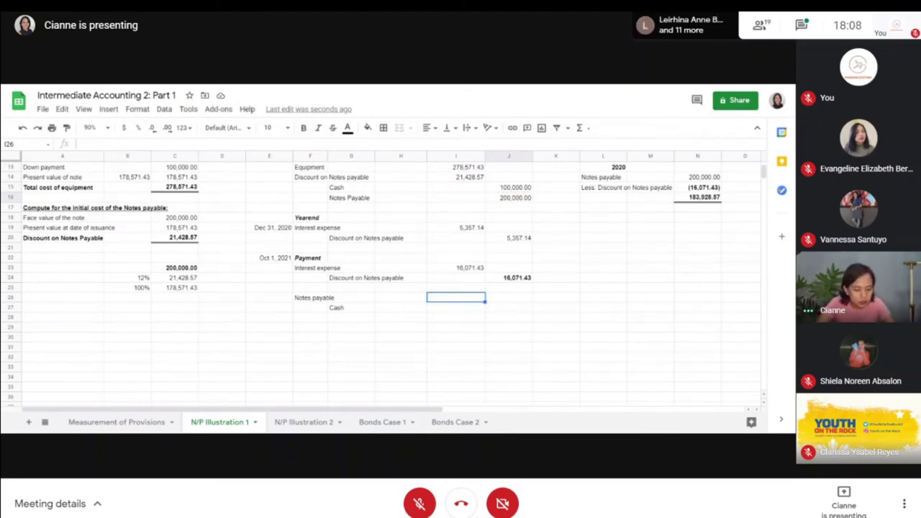
# - Copy the 2020 year-end balance block L13:N17 and paste it at L22, beside the Payment entry
pyautogui.press('Right')
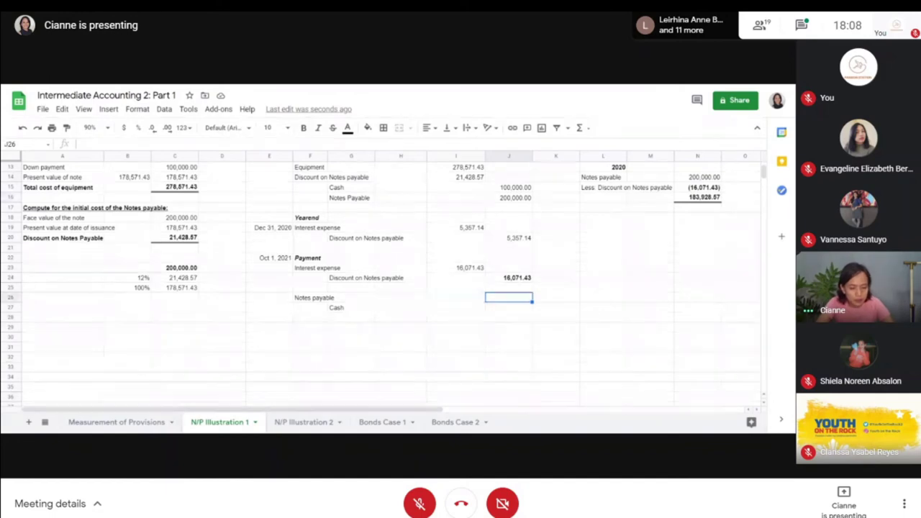
pyautogui.press('Right')
pyautogui.press('Up')
pyautogui.press('Up')
pyautogui.press('Up')
pyautogui.press('Right')
pyautogui.press('Up')
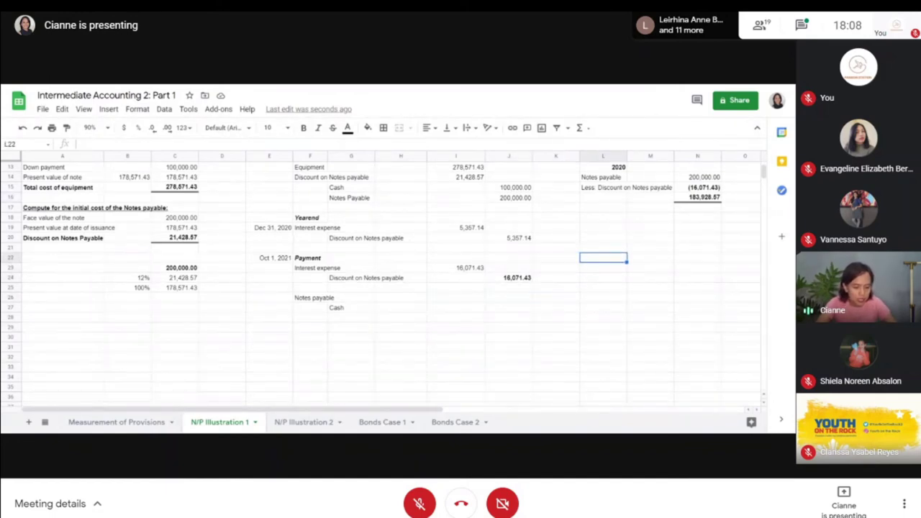
pyautogui.click(603, 167)
pyautogui.hotkey('shift', 'Down')
pyautogui.hotkey('shift', 'Down')
pyautogui.hotkey('shift', 'Right')
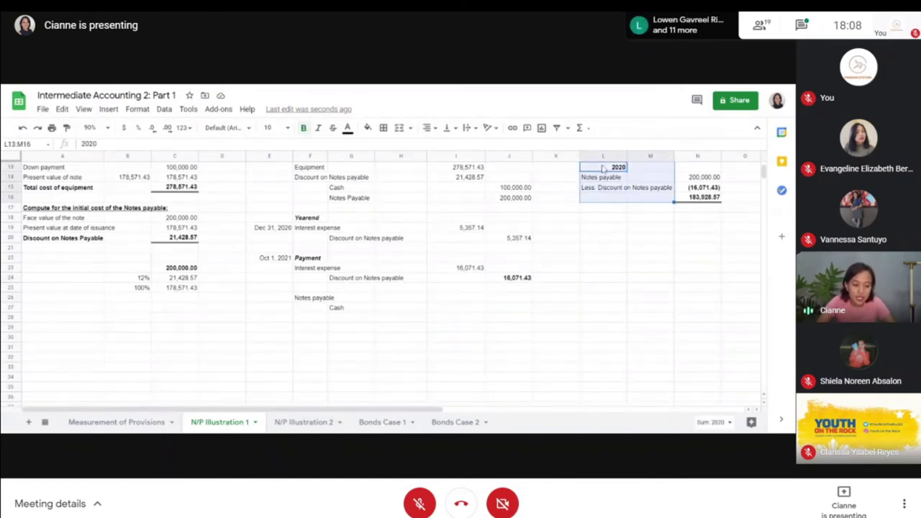
pyautogui.hotkey('shift', 'Right')
pyautogui.hotkey('shift', 'Down')
pyautogui.hotkey('shift', 'Down')
pyautogui.hotkey('ctrl', 'c')
pyautogui.press('Down')
pyautogui.press('Down')
pyautogui.press('Down')
pyautogui.press('Down')
pyautogui.press('Down')
pyautogui.press('Down')
pyautogui.press('Down')
pyautogui.press('Down')
pyautogui.press('Down')
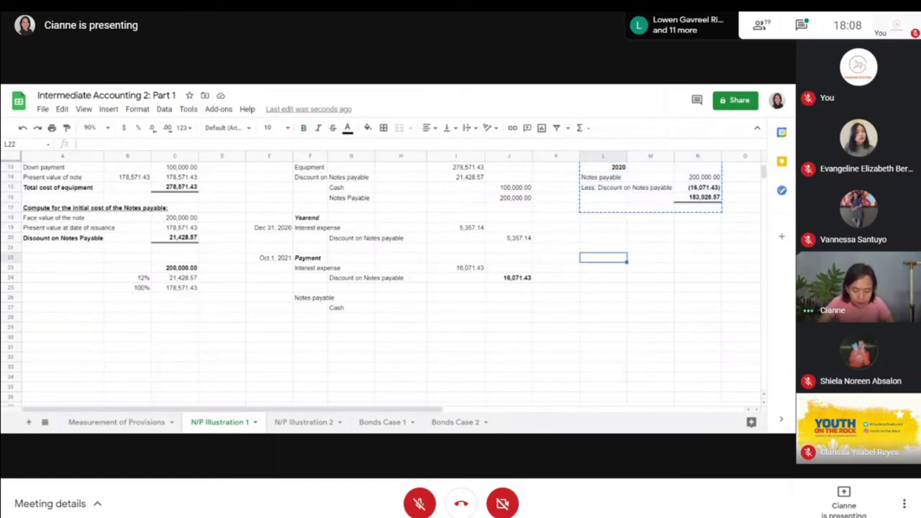
pyautogui.hotkey('ctrl', 'v')
# - Change the heading of the copied balance block in L22 to Sept 30, 2021
pyautogui.write('2021')
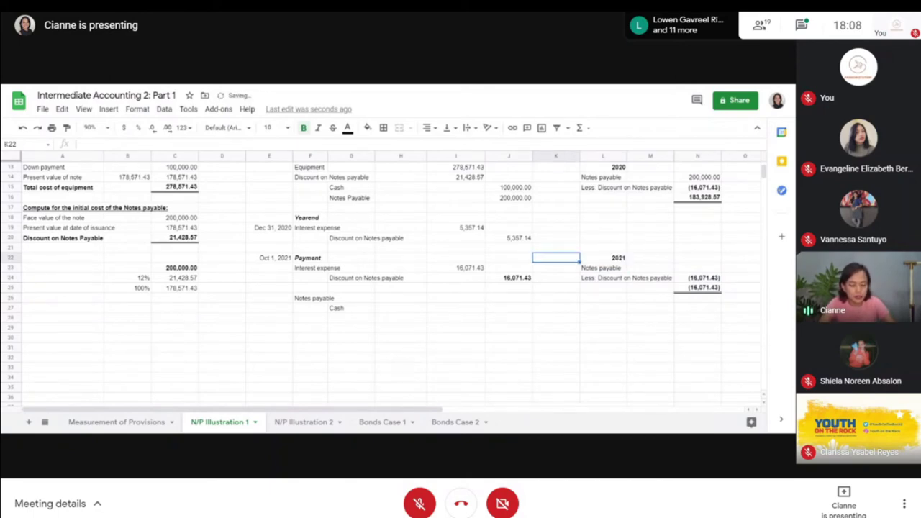
pyautogui.press('BackSpace')
pyautogui.press('BackSpace')
pyautogui.press('BackSpace')
pyautogui.press('BackSpace')
pyautogui.write('$ept 30,')
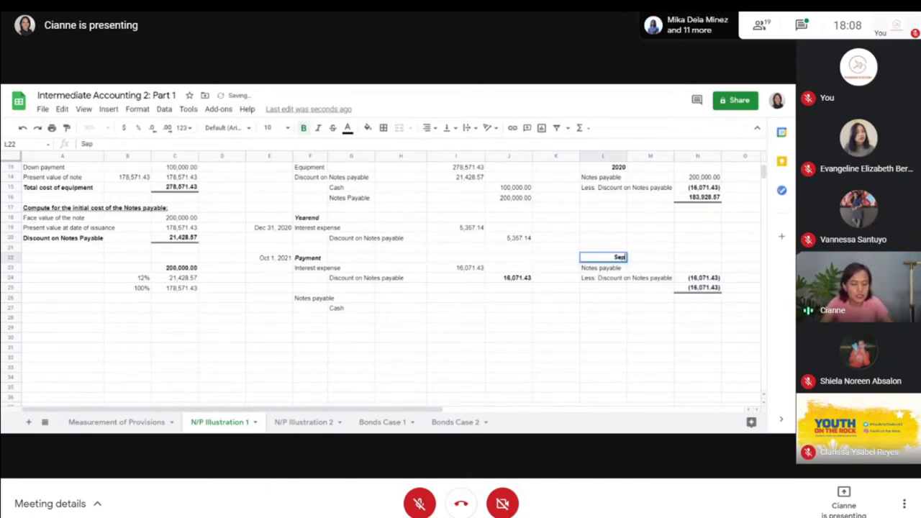
pyautogui.write(' 2021')
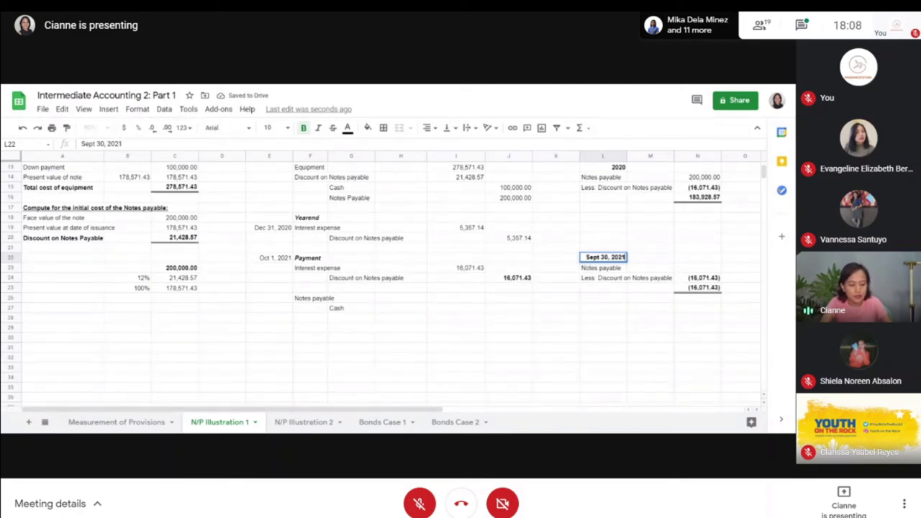
pyautogui.press('Return')
# - Link the Sept 30, 2021 Notes payable amount in N23 to the Notes Payable credit in J16
pyautogui.click(697, 268)
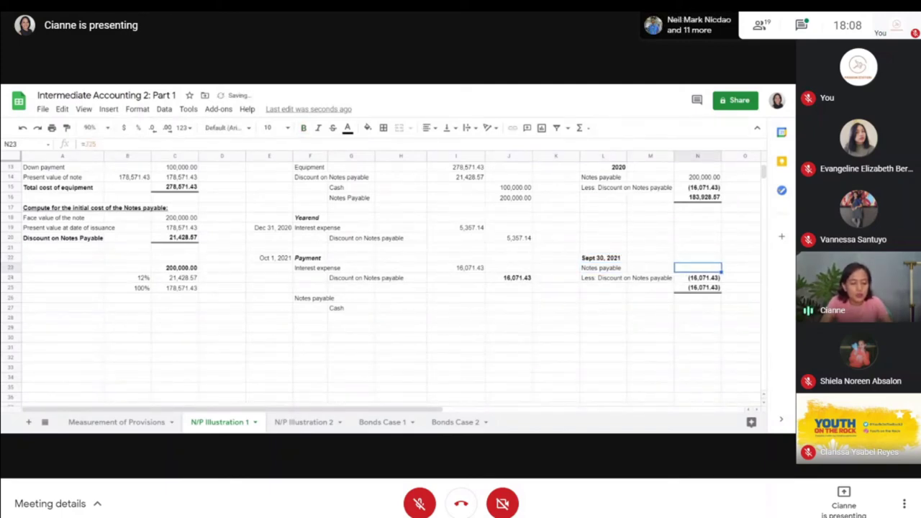
pyautogui.write('=')
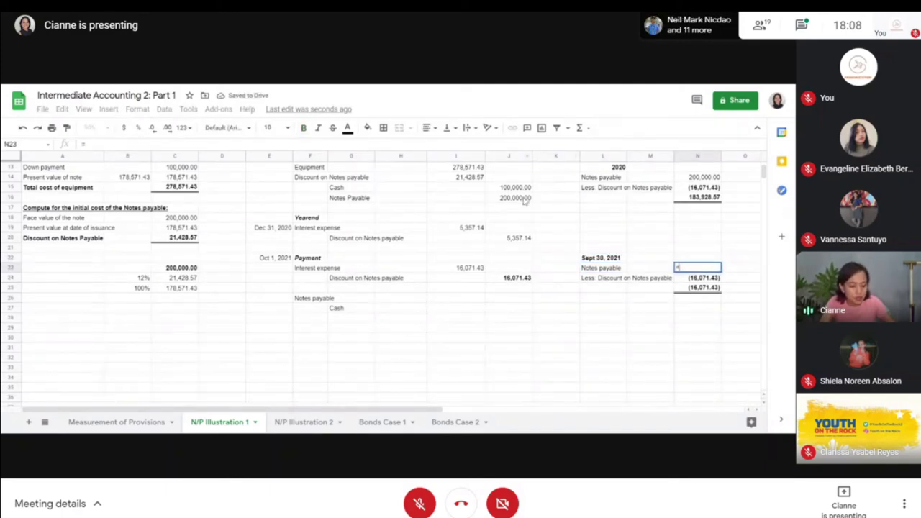
pyautogui.click(524, 200)
pyautogui.press('Return')
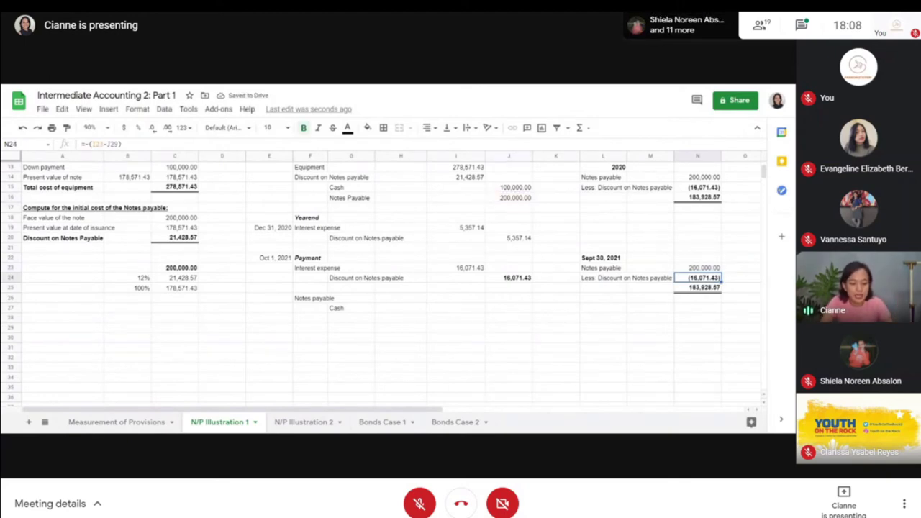
# - Enter =N15-J24 in N24 for the remaining Discount on Notes payable at Sept 30, 2021
pyautogui.write('=')
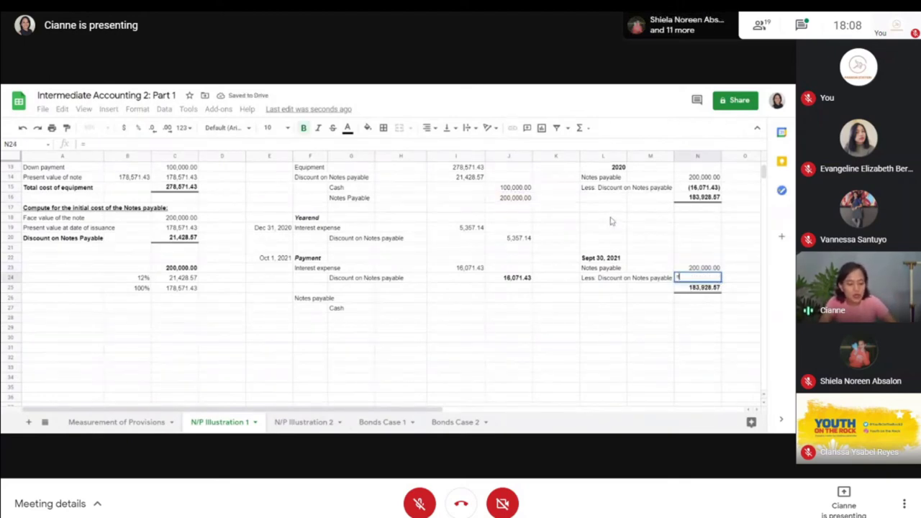
pyautogui.click(715, 190)
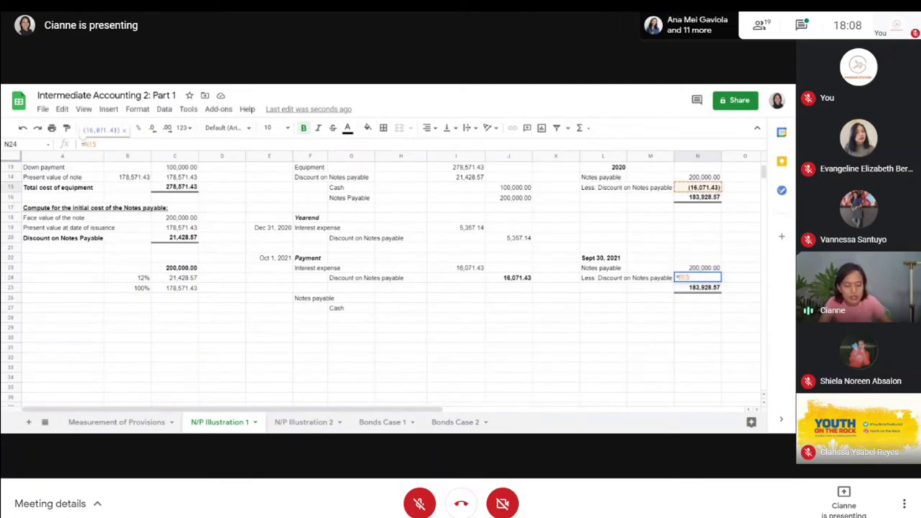
pyautogui.write('-')
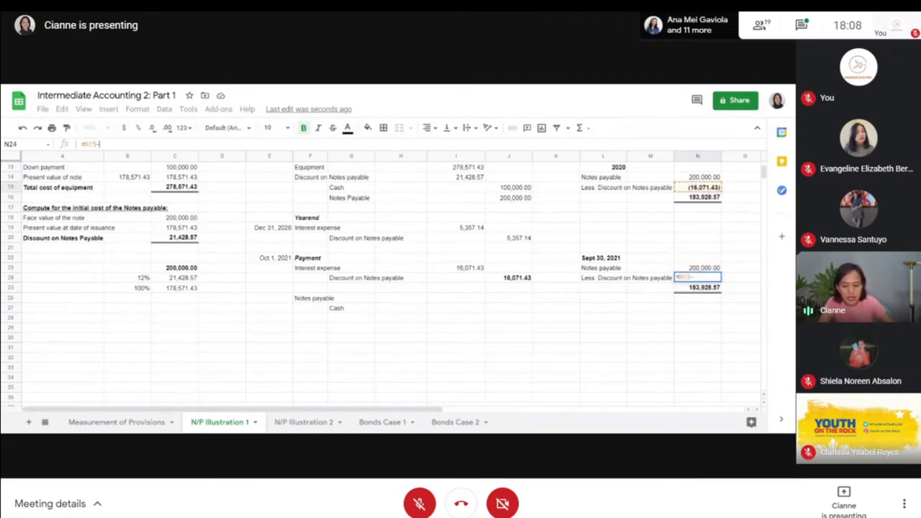
pyautogui.click(514, 278)
pyautogui.press('Return')
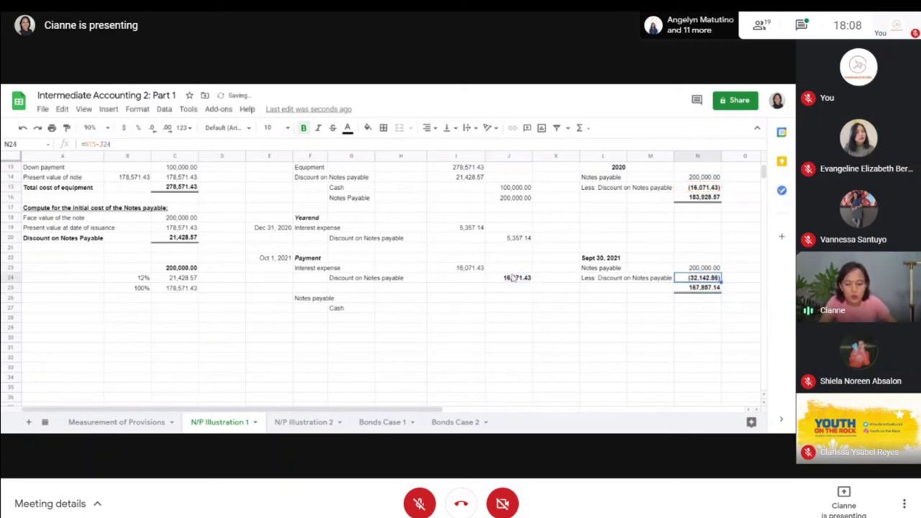
# - Correct the discount formula in N24 so that it subtracts the negative of J24 from N15
pyautogui.press('Return')
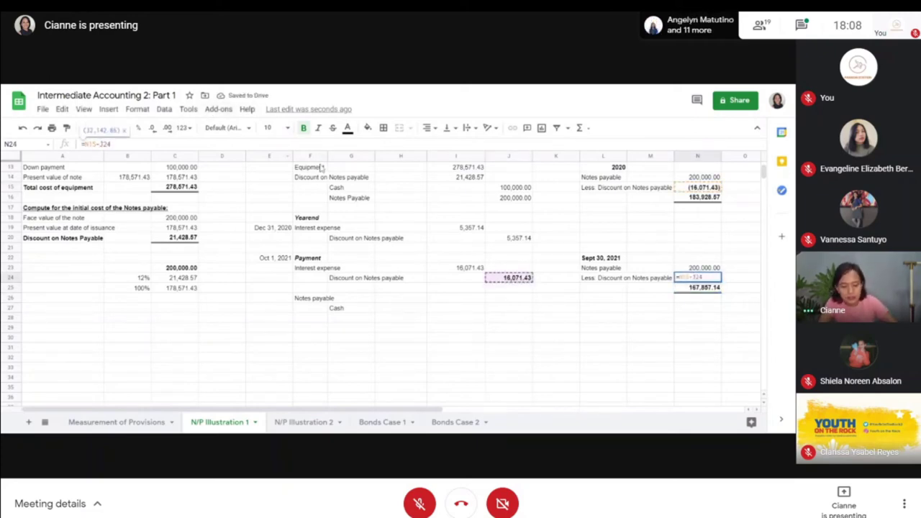
pyautogui.scroll(1, 321, 167)
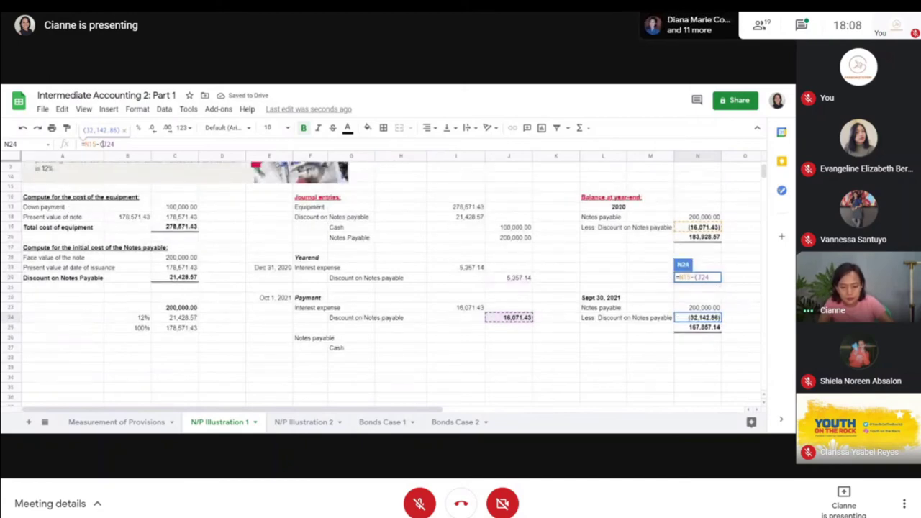
pyautogui.write('-')
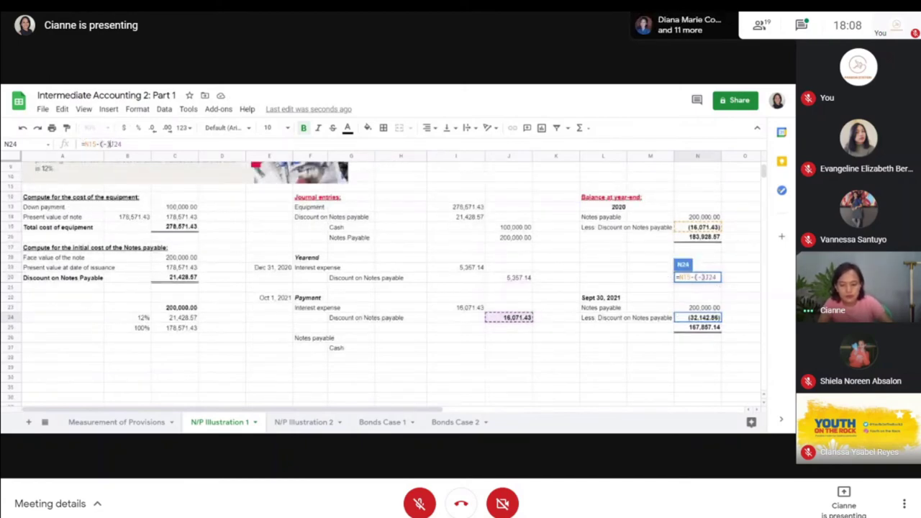
pyautogui.press('Return')
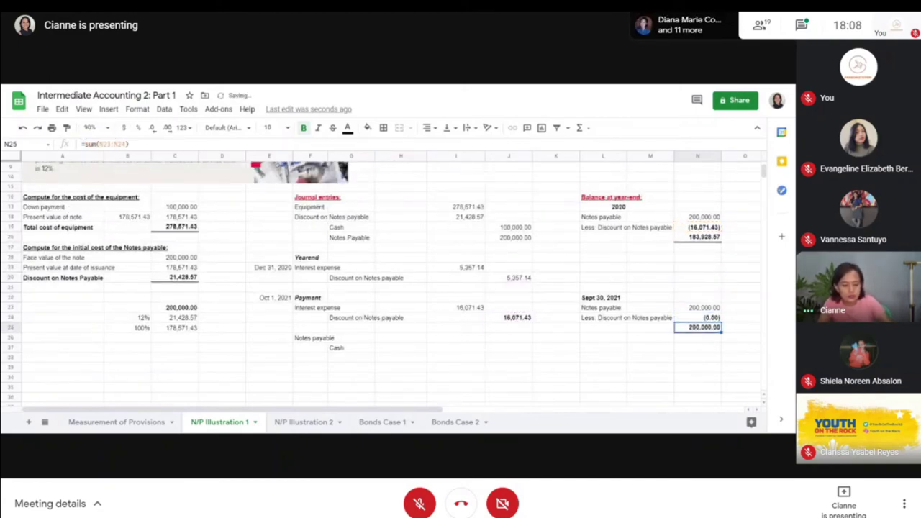
# - Link the Notes payable debit in I26 to the Sept 30, 2021 balance in N25
pyautogui.click(691, 228)
pyautogui.click(508, 320)
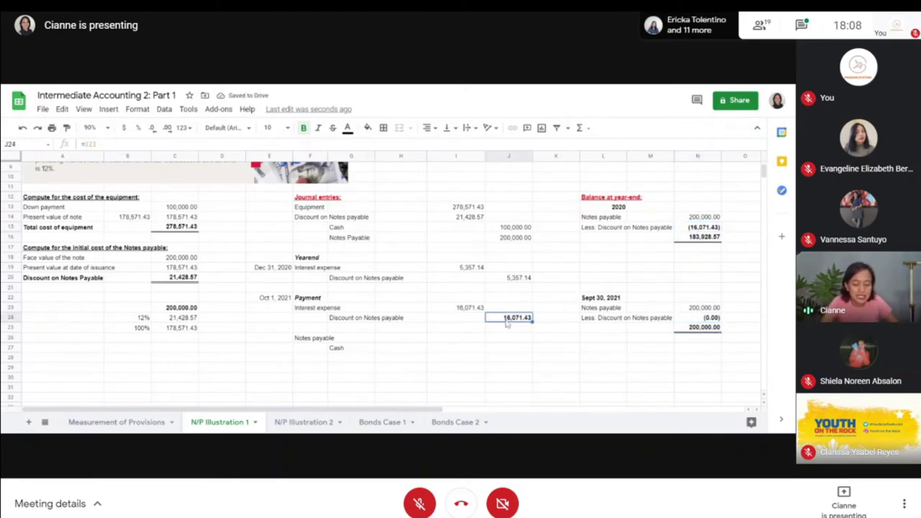
pyautogui.click(707, 329)
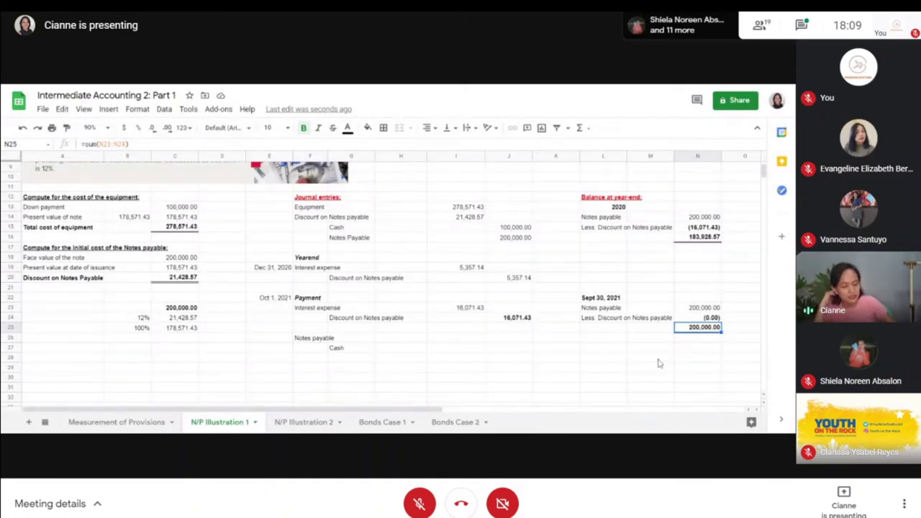
pyautogui.click(459, 341)
pyautogui.write('=')
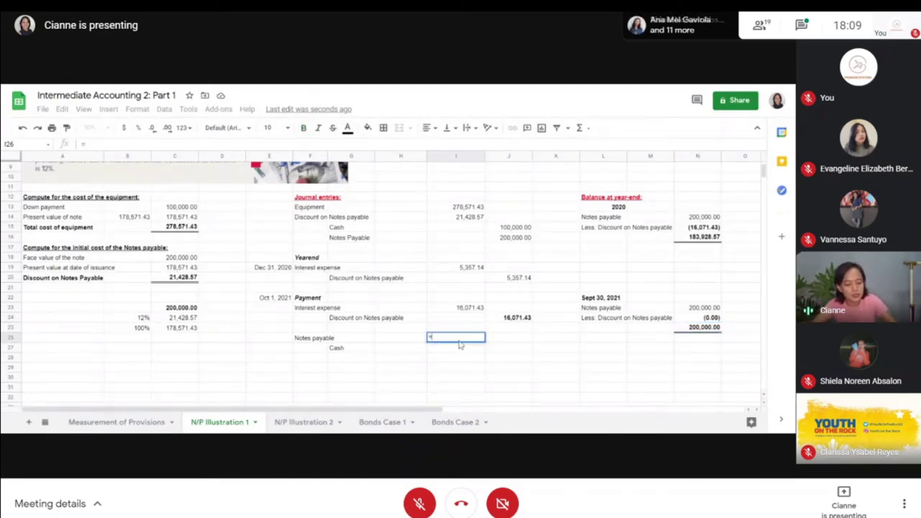
pyautogui.click(678, 330)
pyautogui.press('Return')
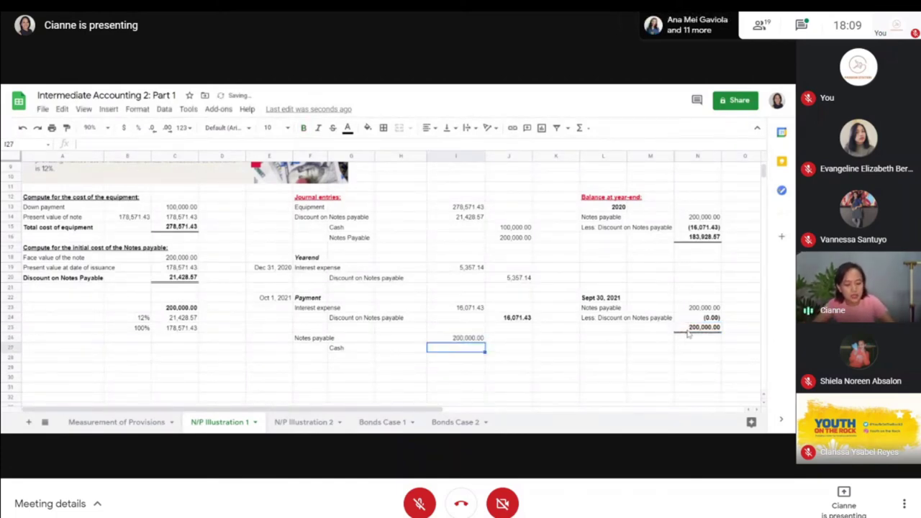
# - Link the Cash credit in J27 to the Notes payable debit in I26 as a positive amount, using =I26
pyautogui.press('Tab')
pyautogui.write('=-I26')
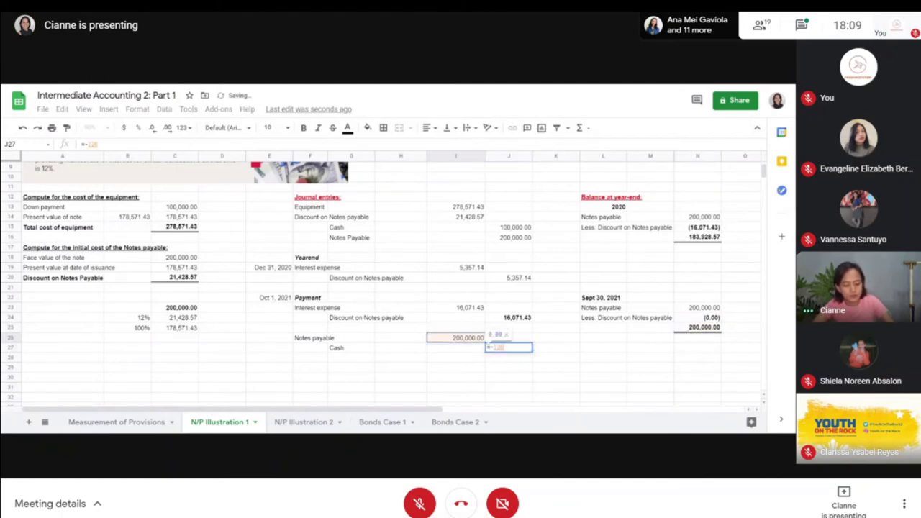
pyautogui.press('Return')
pyautogui.click(508, 348)
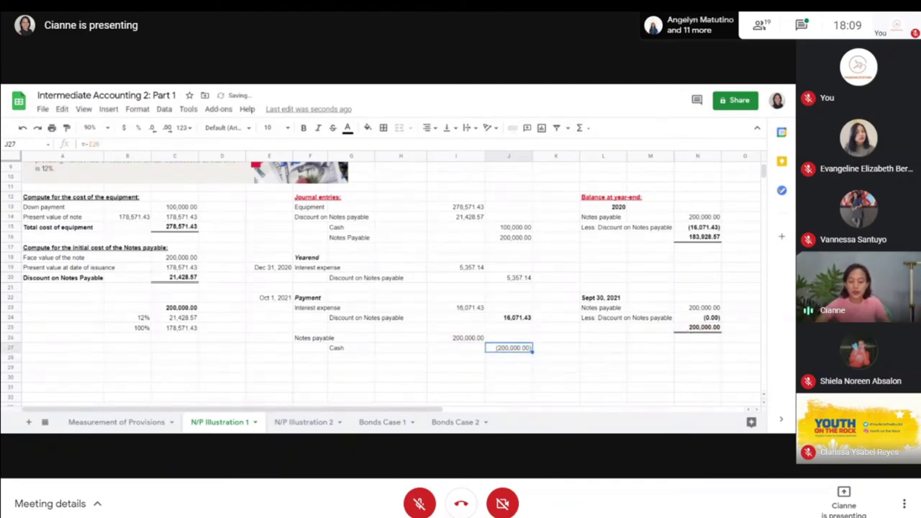
pyautogui.write('=I26')
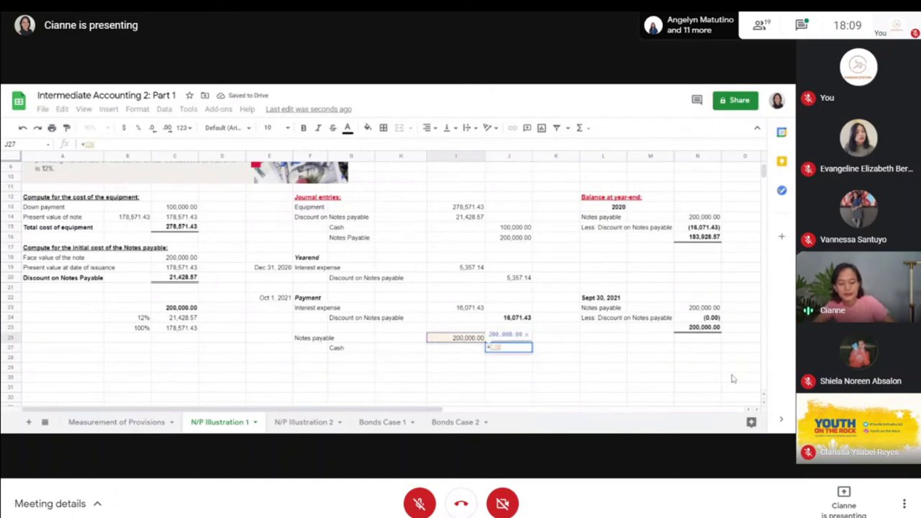
pyautogui.press('Return')
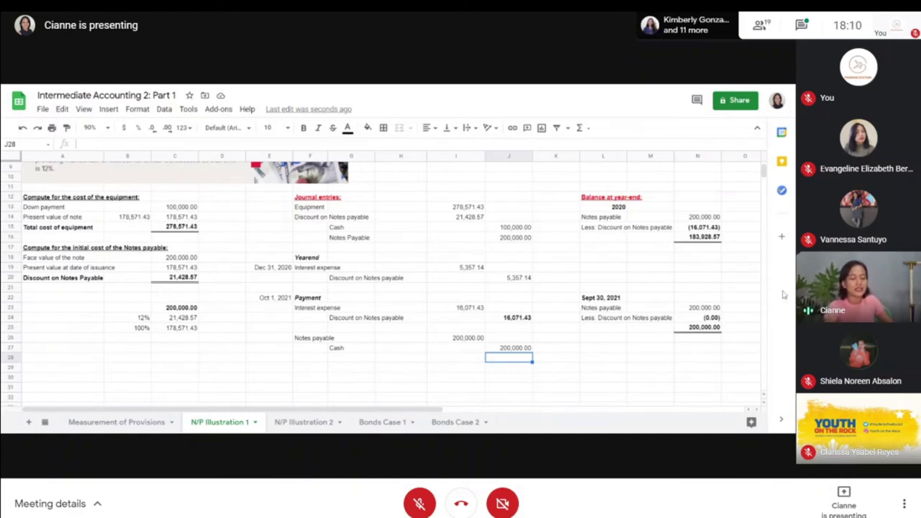
# - Review the Notes payable, discount and net balance cells of the 2020 block and the discount and net balance for Sept 30, 2021
pyautogui.click(622, 218)
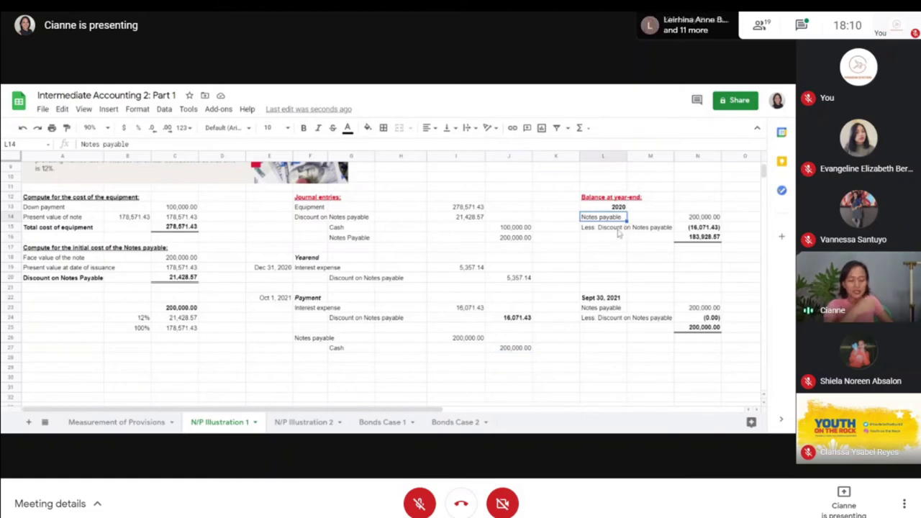
pyautogui.click(616, 228)
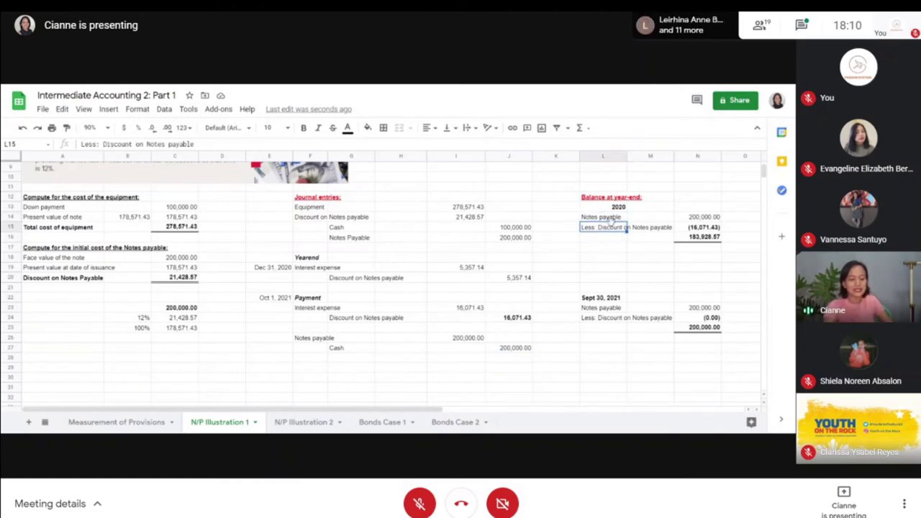
pyautogui.click(692, 229)
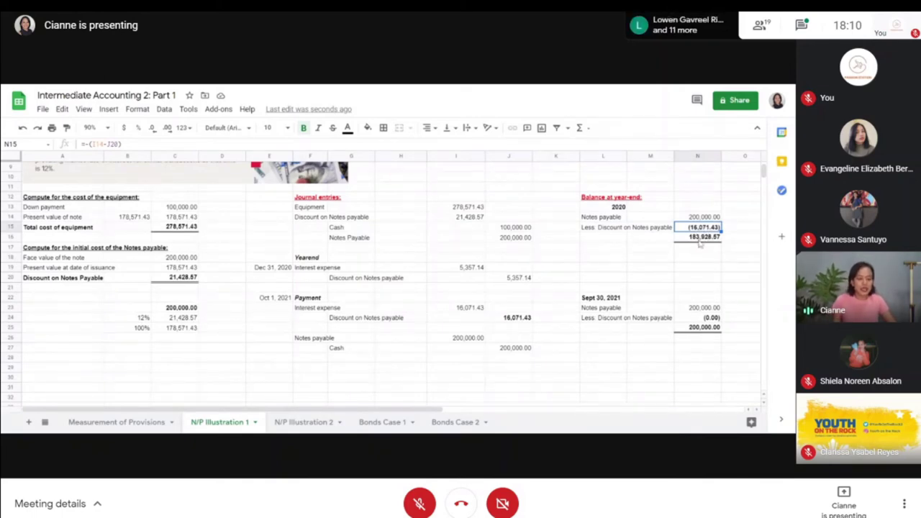
pyautogui.click(692, 240)
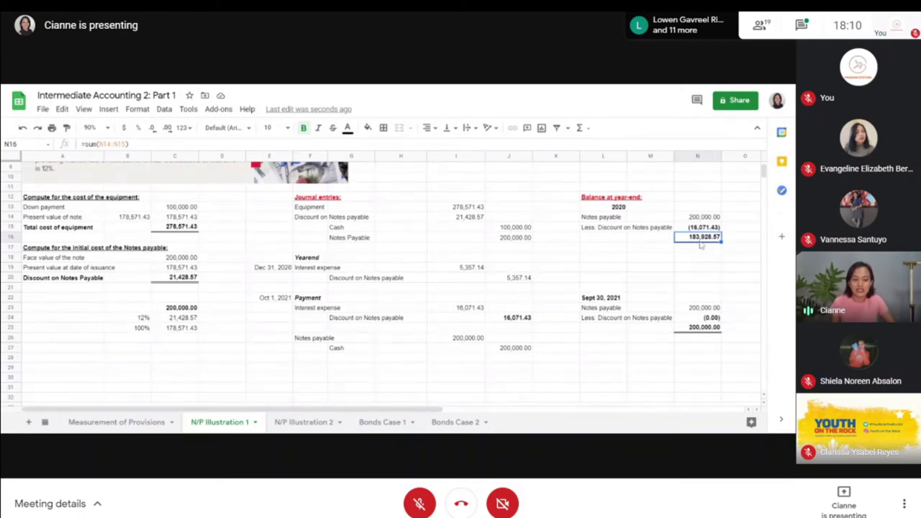
pyautogui.click(624, 321)
pyautogui.click(699, 320)
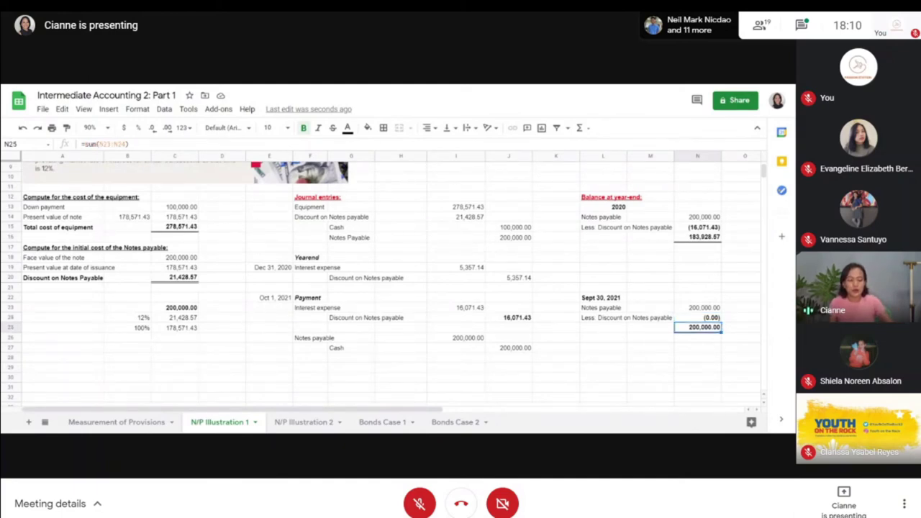
# - Link L27, below the Sept 30, 2021 balance block, to the present value of the note in B14
pyautogui.press('Left')
pyautogui.press('Left')
pyautogui.press('Down')
pyautogui.press('Down')
pyautogui.press('Down')
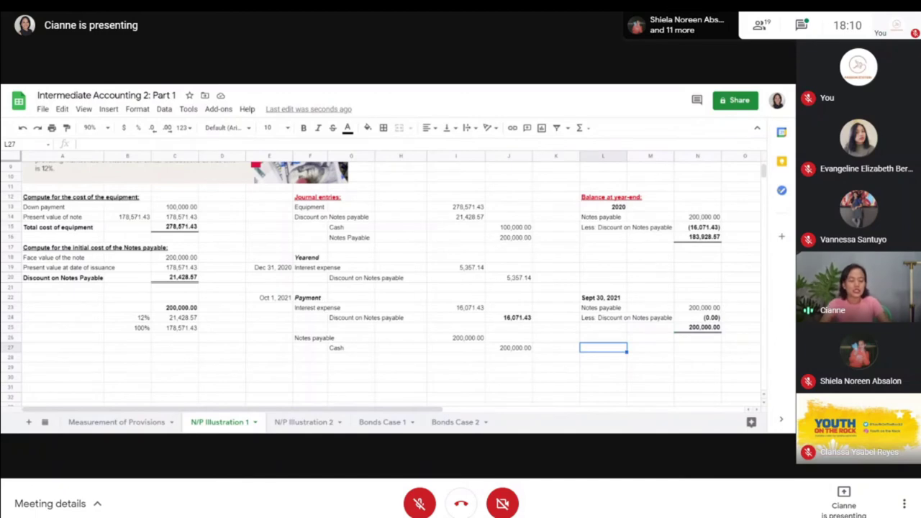
pyautogui.write('=')
pyautogui.press('Left')
pyautogui.press('Up')
pyautogui.press('Up')
pyautogui.press('Up')
pyautogui.press('Up')
pyautogui.press('Up')
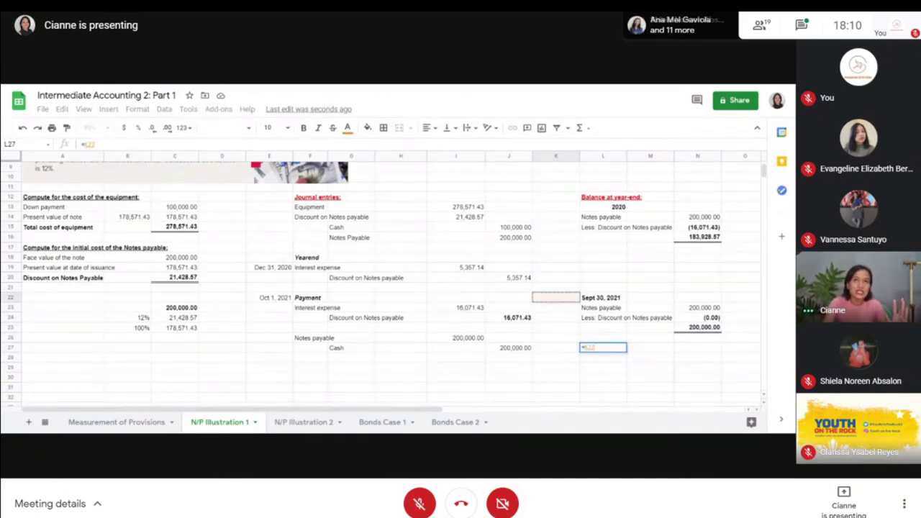
pyautogui.click(143, 220)
pyautogui.press('Return')
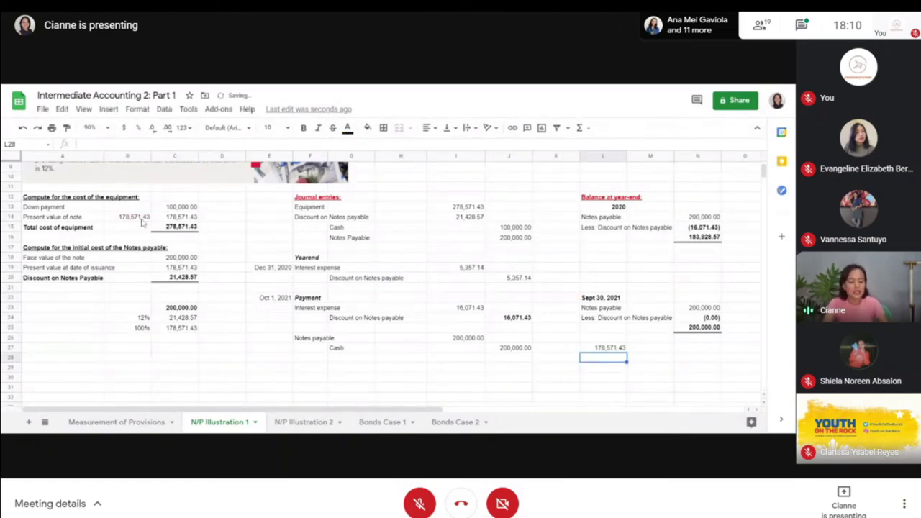
pyautogui.press('Left')
pyautogui.press('Left')
pyautogui.press('Up')
pyautogui.press('Up')
pyautogui.press('Up')
pyautogui.press('Up')
pyautogui.press('Left')
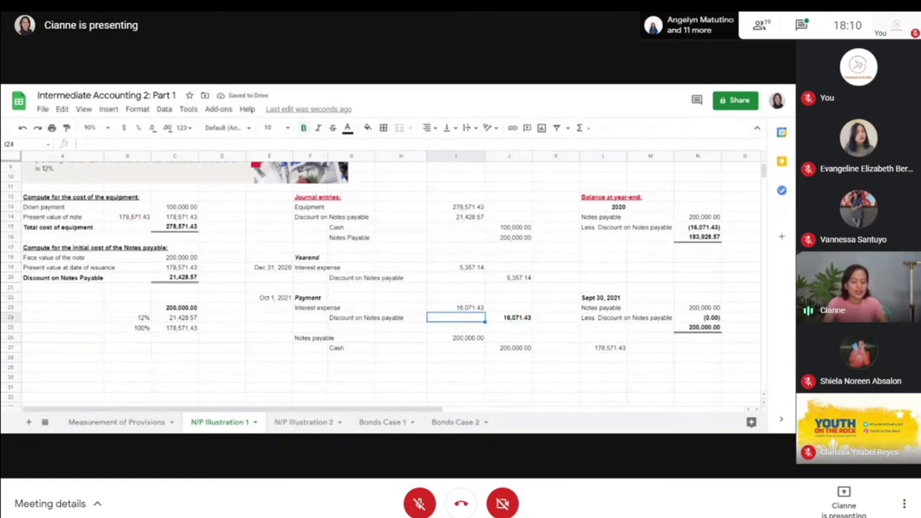
pyautogui.press('Up')
pyautogui.press('Up')
pyautogui.press('Up')
pyautogui.press('Up')
pyautogui.press('Up')
pyautogui.press('Up')
pyautogui.press('Down')
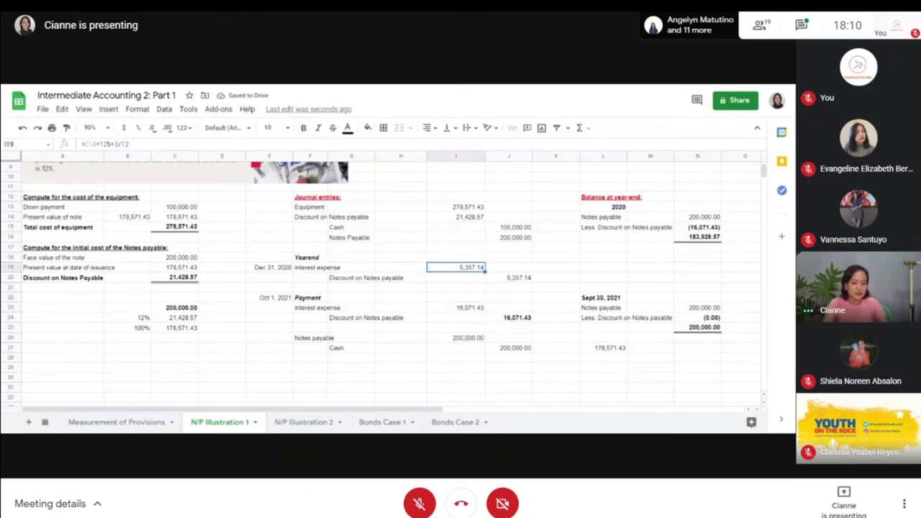
pyautogui.click(508, 277)
pyautogui.press('Down')
pyautogui.press('Down')
pyautogui.press('Down')
pyautogui.press('Down')
pyautogui.press('Down')
pyautogui.press('Down')
pyautogui.press('Down')
pyautogui.press('Down')
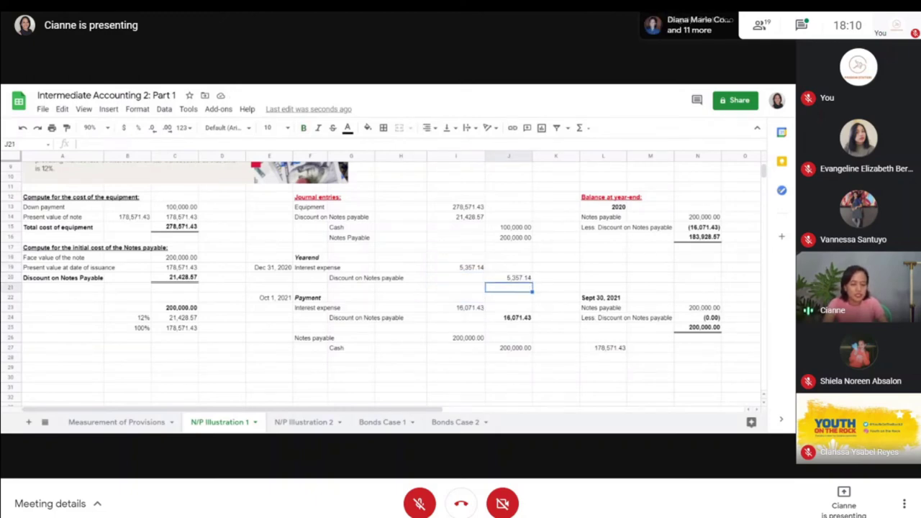
pyautogui.press('Right')
pyautogui.press('Right')
# - Link L28 to the year-end Discount on Notes payable credit in J20
pyautogui.write('=')
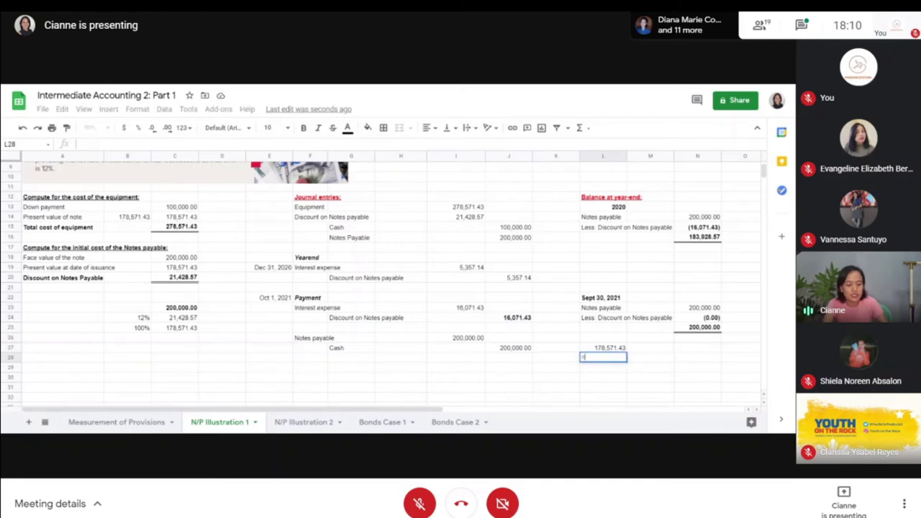
pyautogui.press('Left')
pyautogui.press('Up')
pyautogui.press('Up')
pyautogui.press('Up')
pyautogui.press('Up')
pyautogui.press('Up')
pyautogui.press('Up')
pyautogui.press('Up')
pyautogui.press('Up')
pyautogui.press('Left')
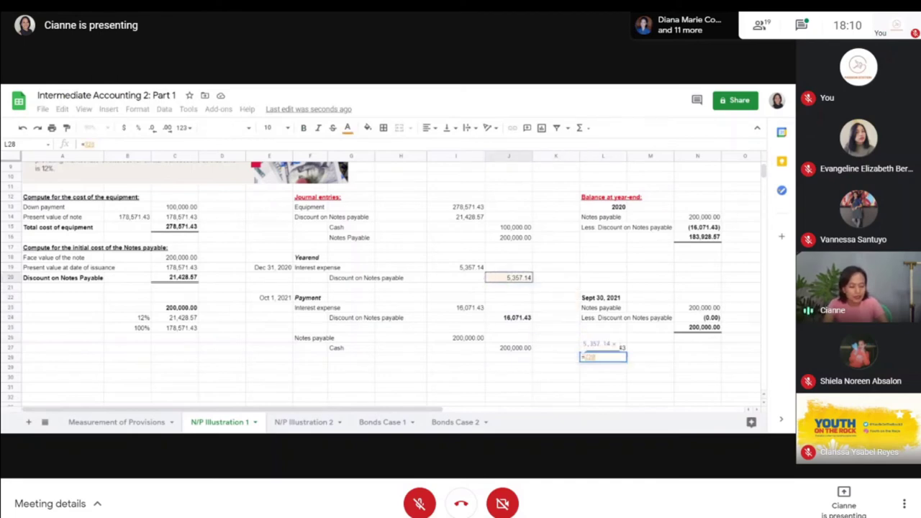
pyautogui.press('Return')
# - Link L29 to the Discount on Notes payable credit of the payment entry in J24
pyautogui.write('=')
pyautogui.press('Left')
pyautogui.press('Up')
pyautogui.press('Up')
pyautogui.press('Up')
pyautogui.press('Up')
pyautogui.press('Up')
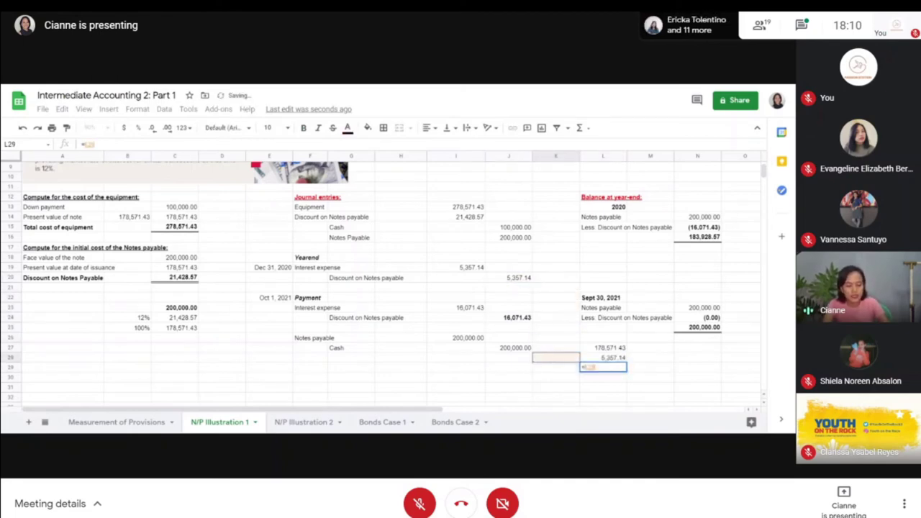
pyautogui.press('Left')
pyautogui.press('Return')
# - Check the sum of L27:L29 and of the two discount amounts in L28:L29, then review the illustration's problem text
pyautogui.press('Up')
pyautogui.hotkey('shift', 'Up')
pyautogui.hotkey('shift', 'Up')
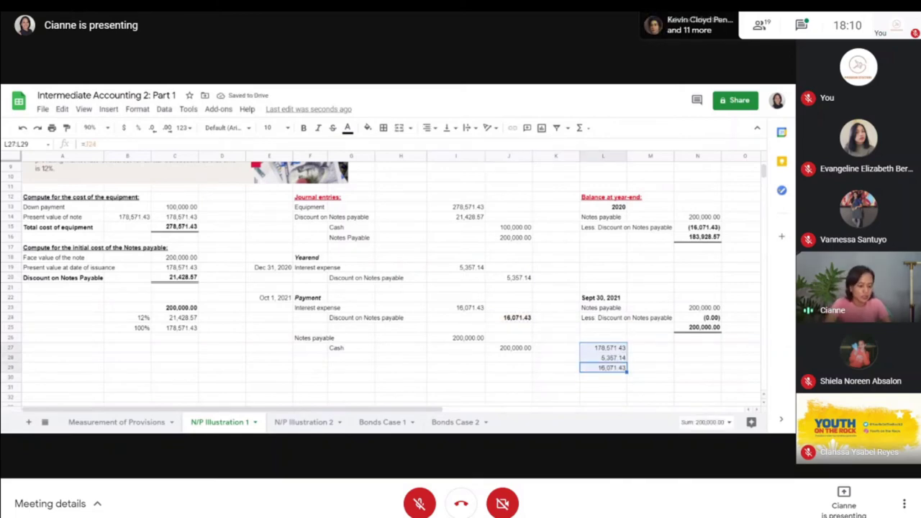
pyautogui.press('Up')
pyautogui.press('Up')
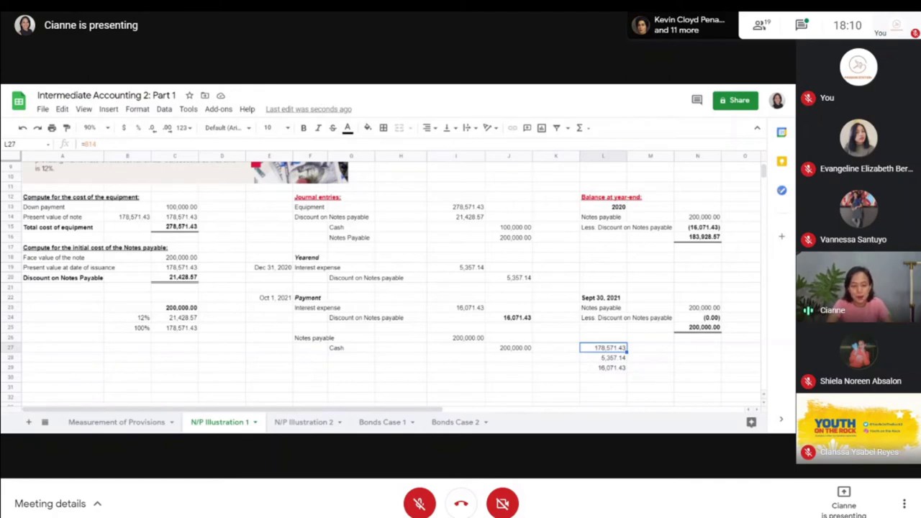
pyautogui.press('Down')
pyautogui.hotkey('shift', 'Down')
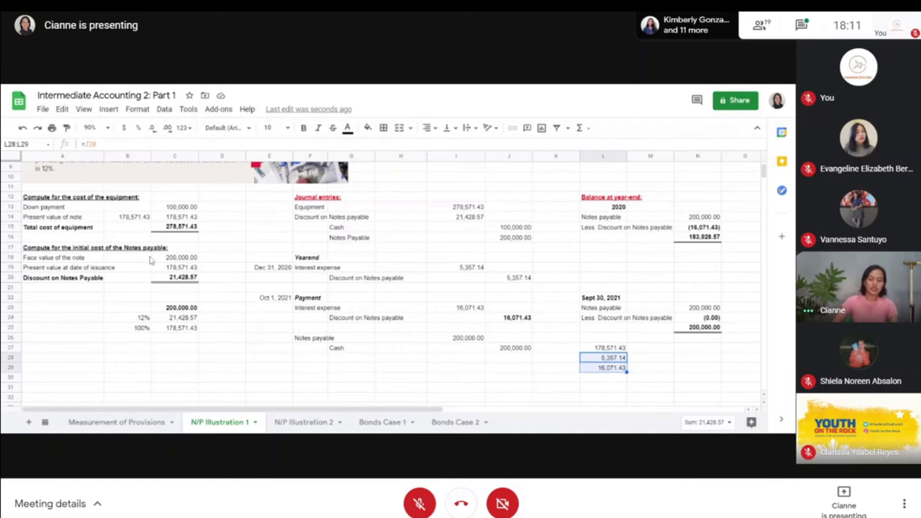
pyautogui.press('Right')
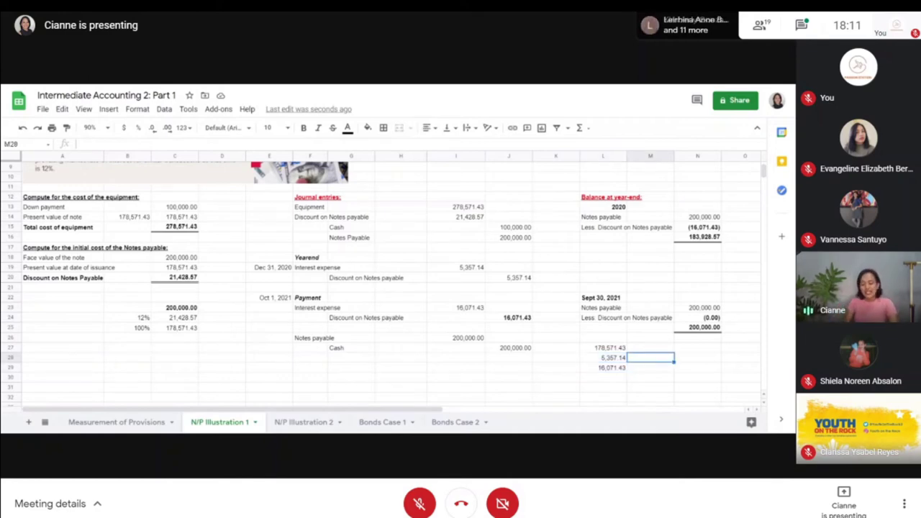
pyautogui.press('Left')
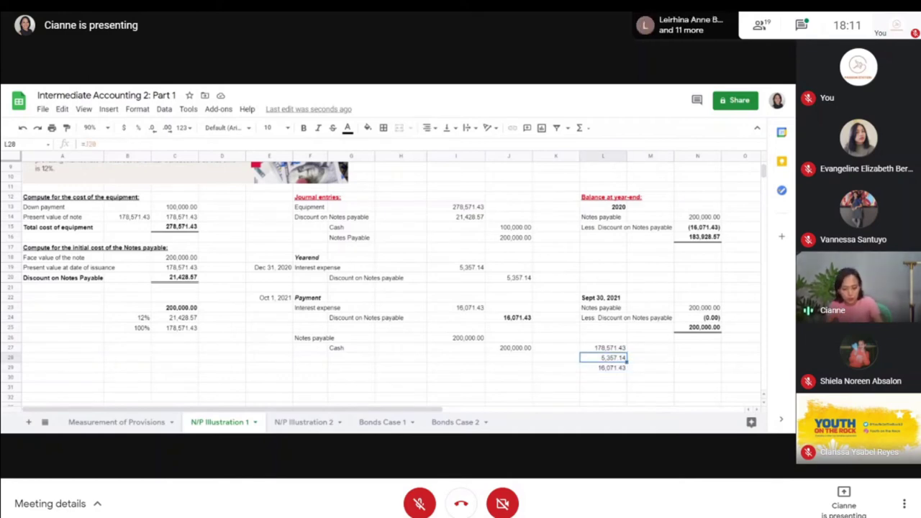
pyautogui.scroll(3, 158, 252)
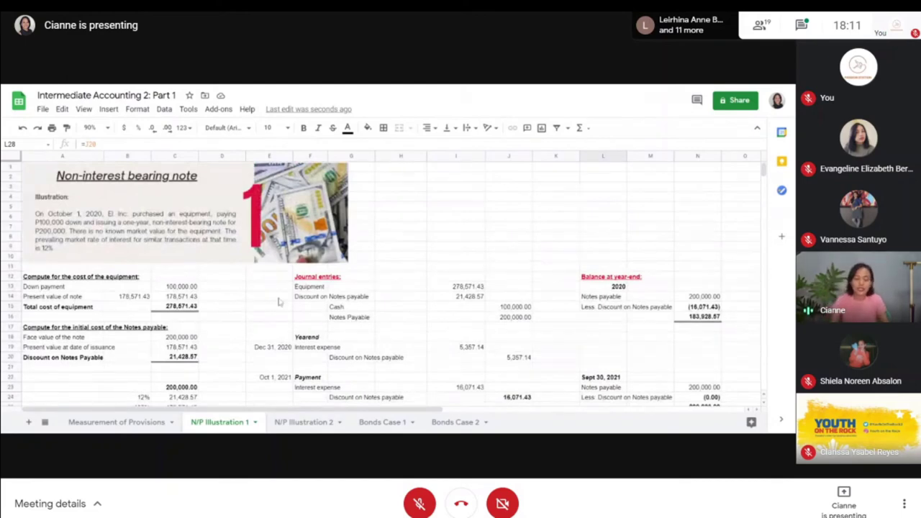
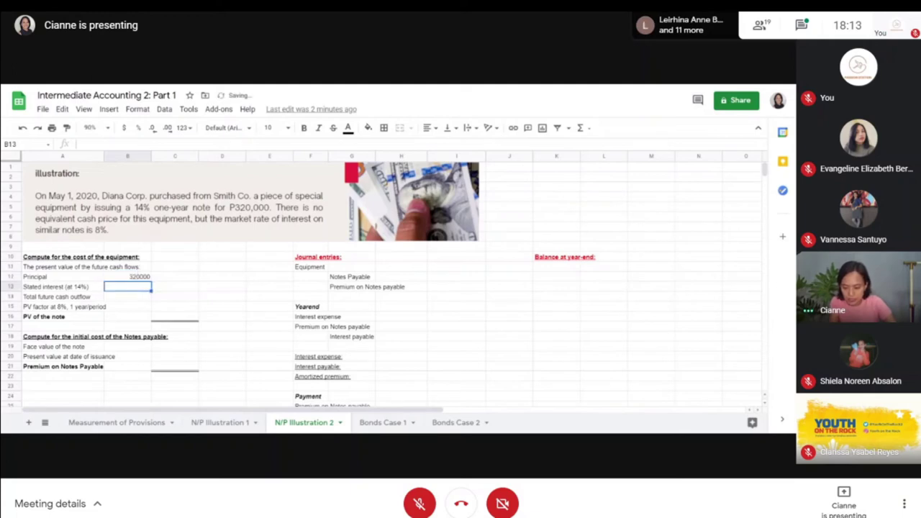
# - Enter =B12*14% in B13 for the stated interest on the N/P Illustration 2 note
pyautogui.write('=')
pyautogui.press('Up')
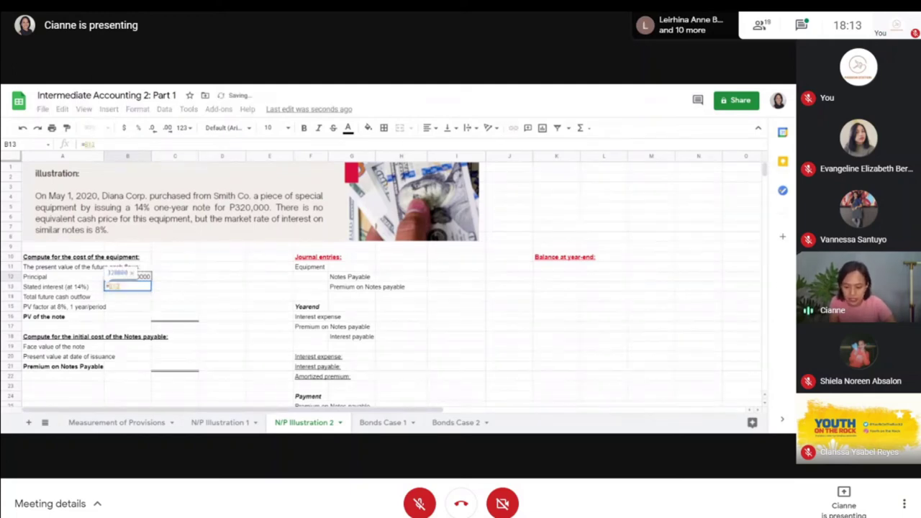
pyautogui.write('*')
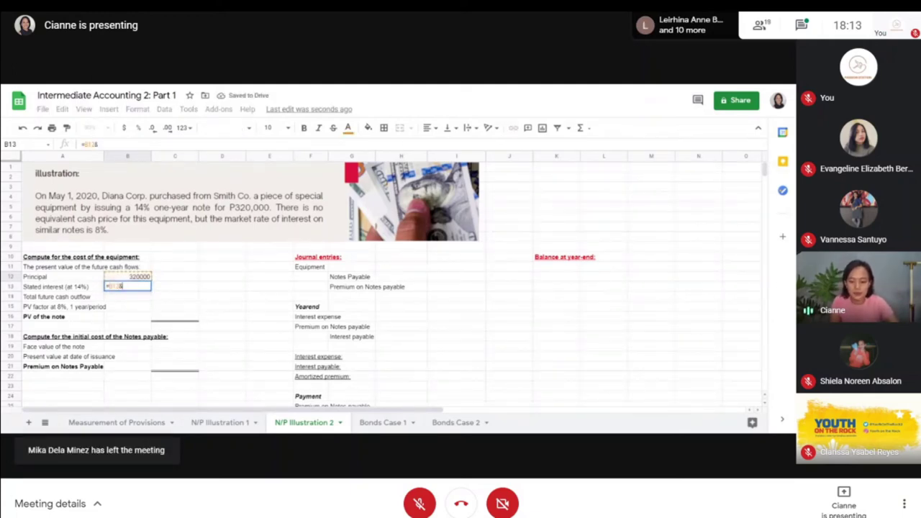
pyautogui.write('14')
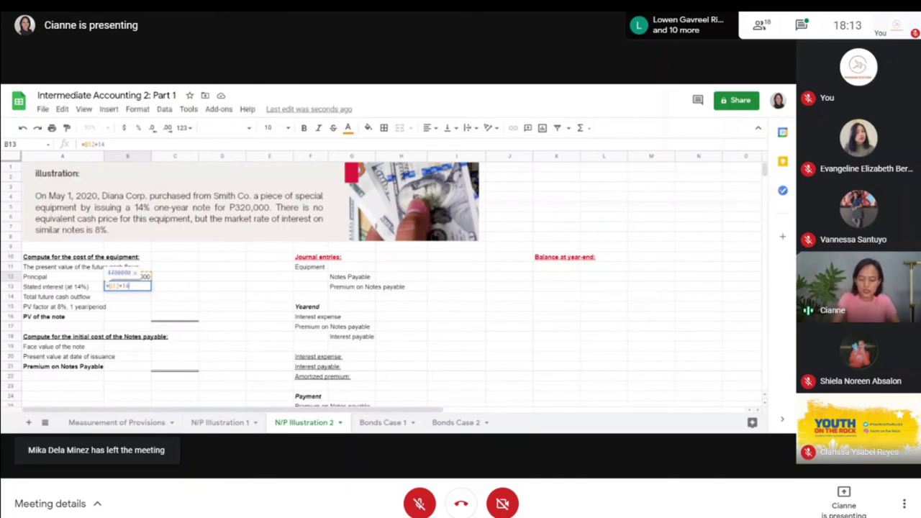
pyautogui.write('%')
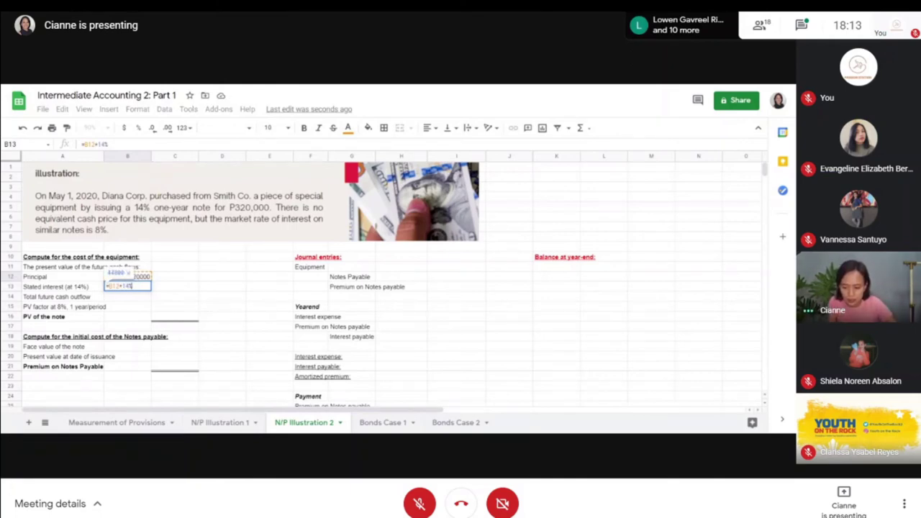
pyautogui.press('Return')
# - Apply the Financial number format to B12:C23 in the equipment cost and note premium computations
pyautogui.press('Up')
pyautogui.press('Up')
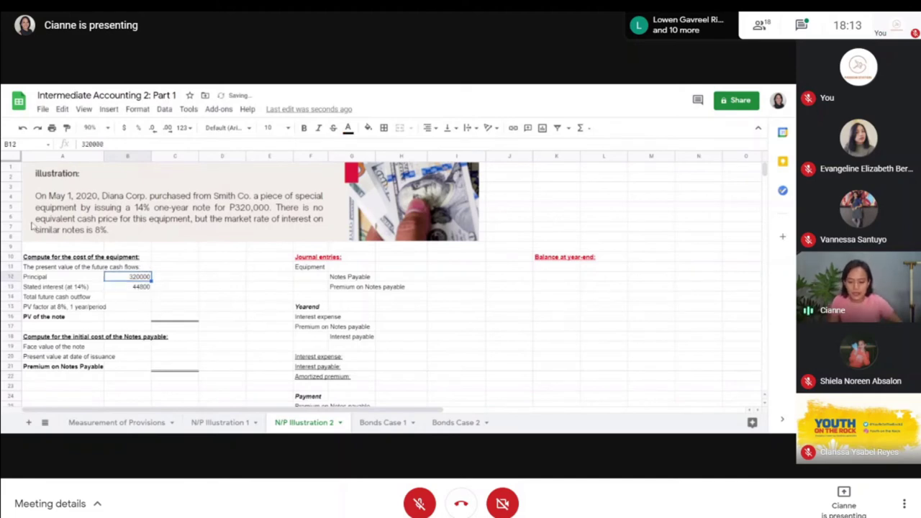
pyautogui.keyDown('shift'); pyautogui.click(180, 381); pyautogui.keyUp('shift')
pyautogui.click(186, 128)
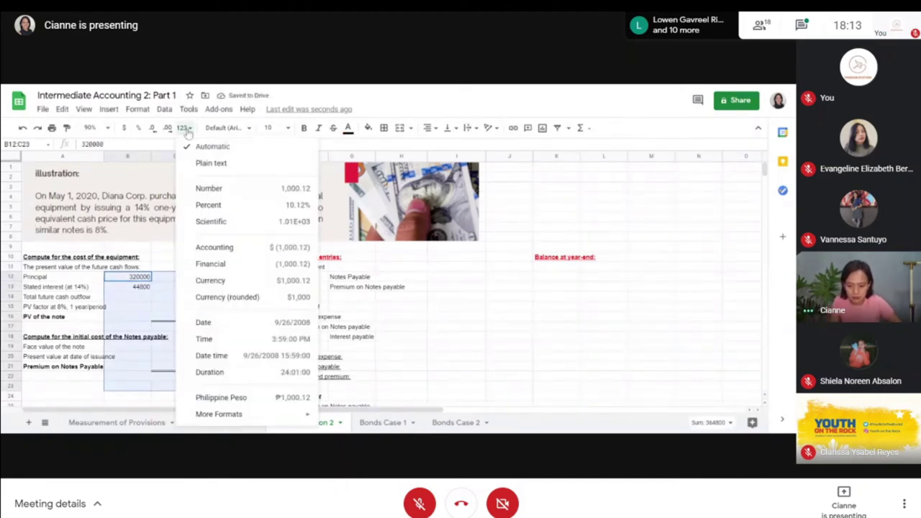
pyautogui.click(220, 264)
pyautogui.click(148, 307)
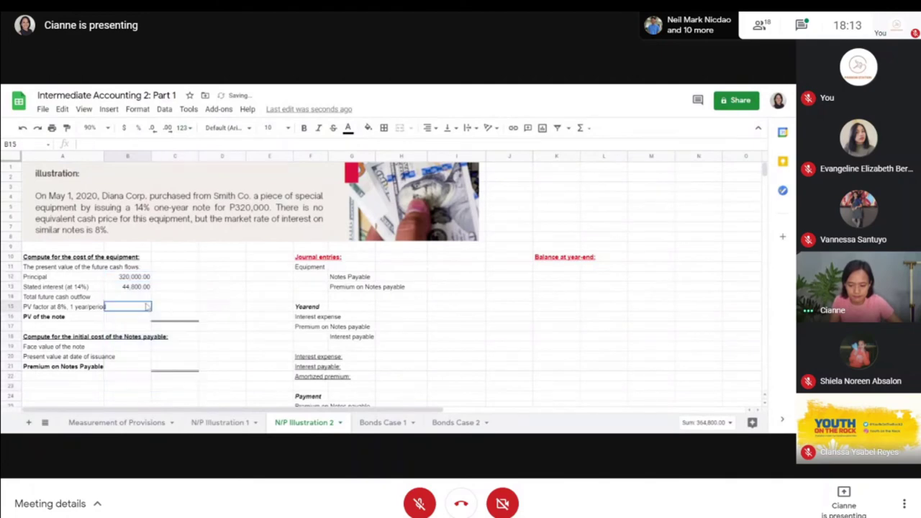
# - Check the principal and stated interest amounts, then enter =SUM(B12:B13) in C14 for the total future cash outflow
pyautogui.moveTo(133, 277); pyautogui.dragTo(133, 288)
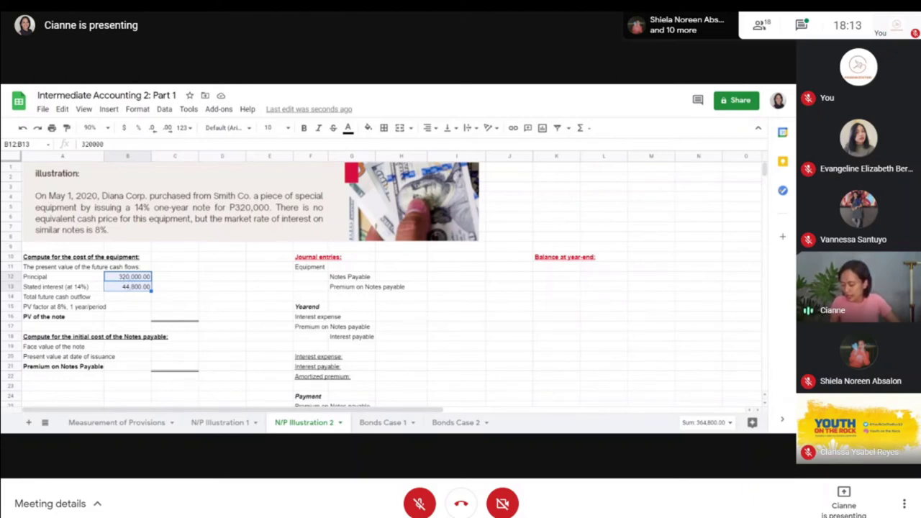
pyautogui.click(120, 289)
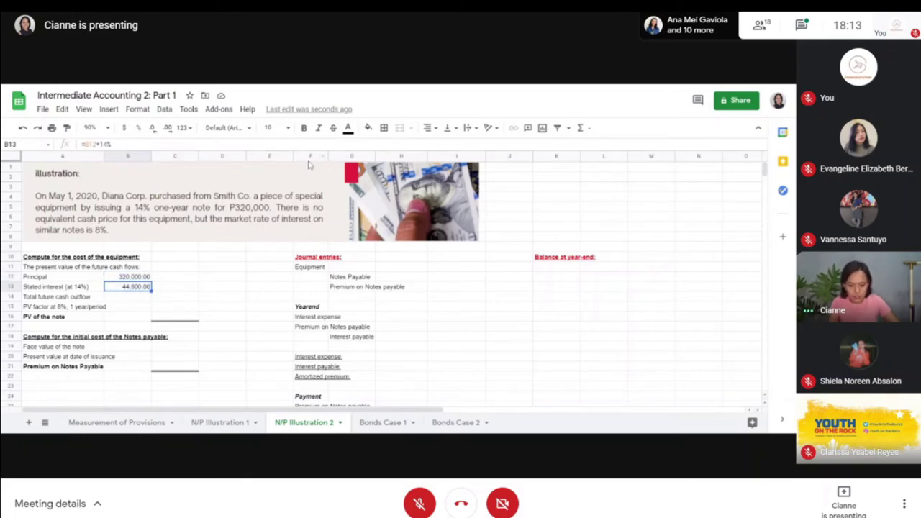
pyautogui.click(174, 297)
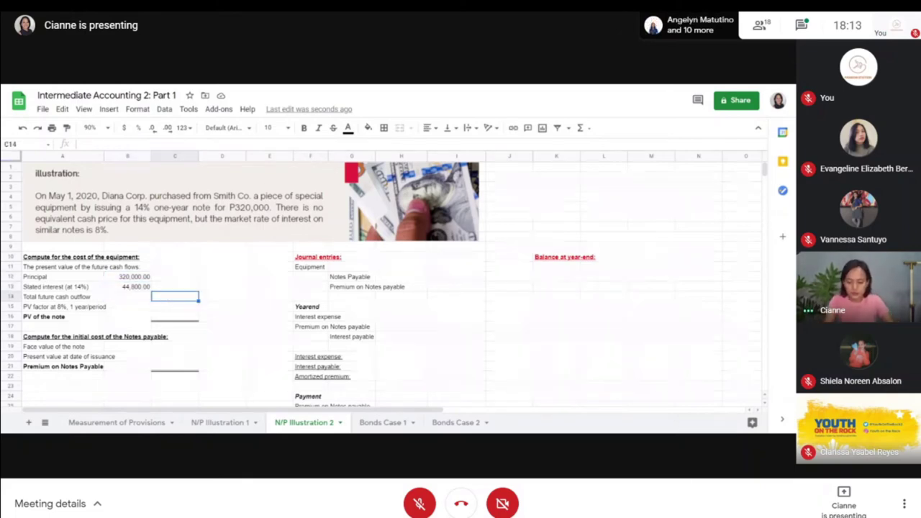
pyautogui.write('=sum(')
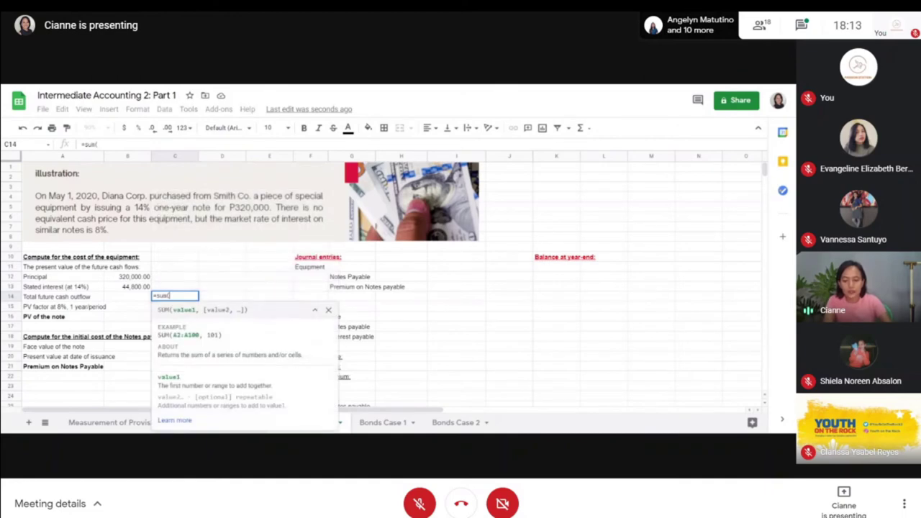
pyautogui.click(126, 286)
pyautogui.hotkey('shift', 'Up')
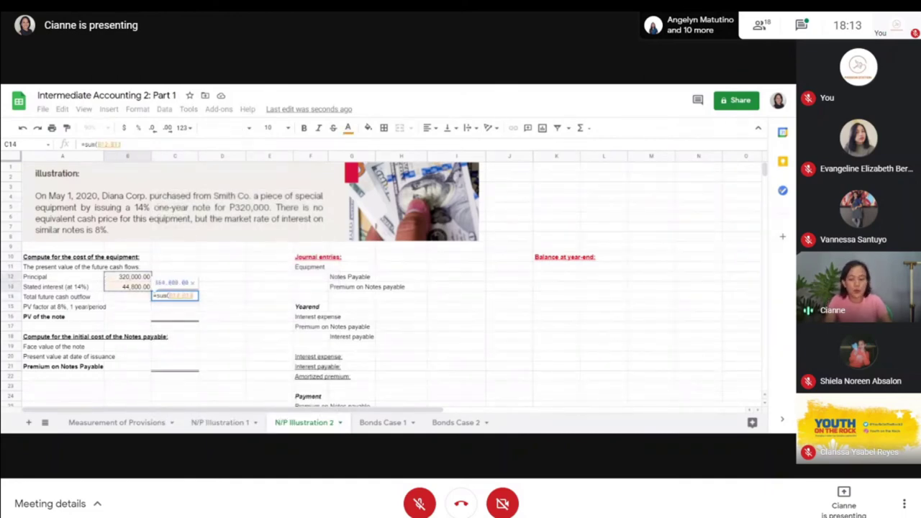
pyautogui.press('Return')
pyautogui.press('Up')
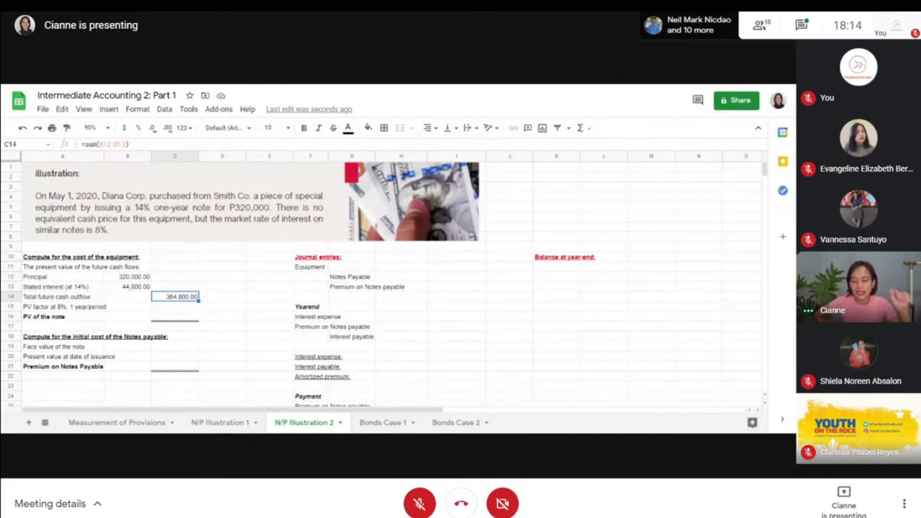
# - Enter =1/1.08 in C15 as the PV factor at 8% for one period
pyautogui.press('Return')
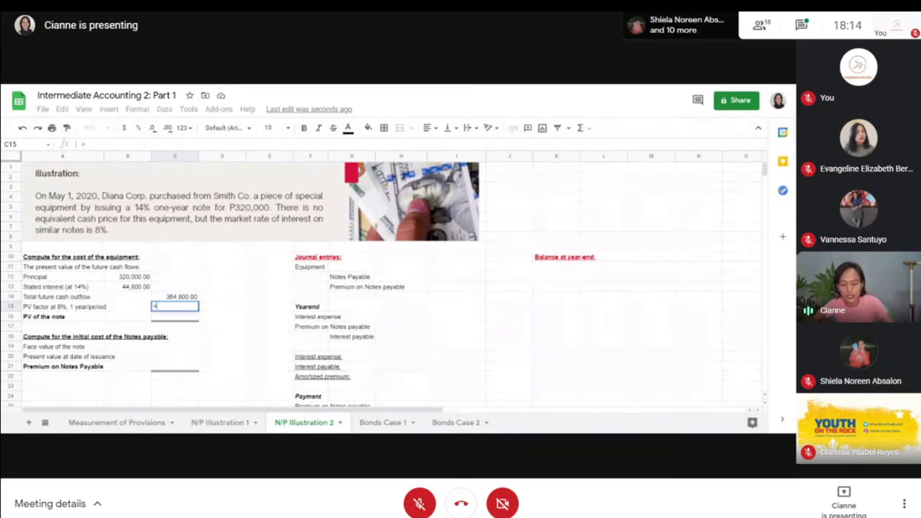
pyautogui.write('=c14')
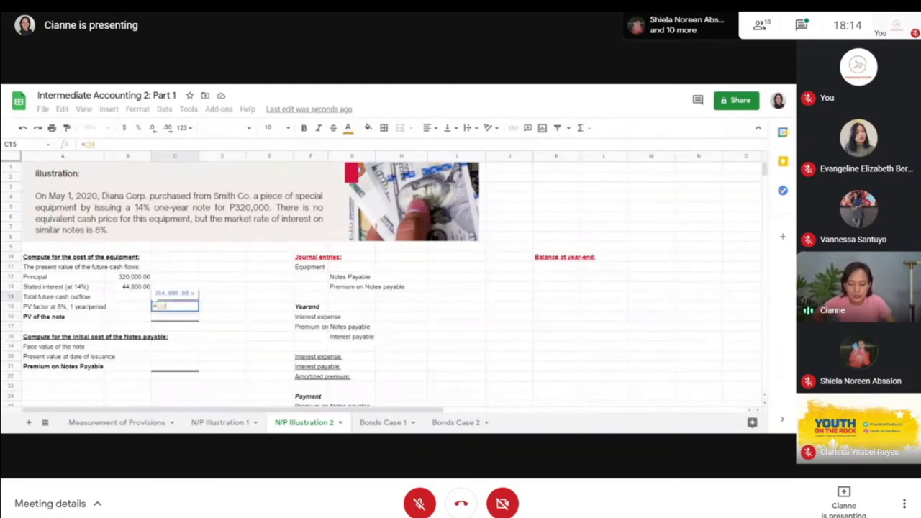
pyautogui.press('Escape')
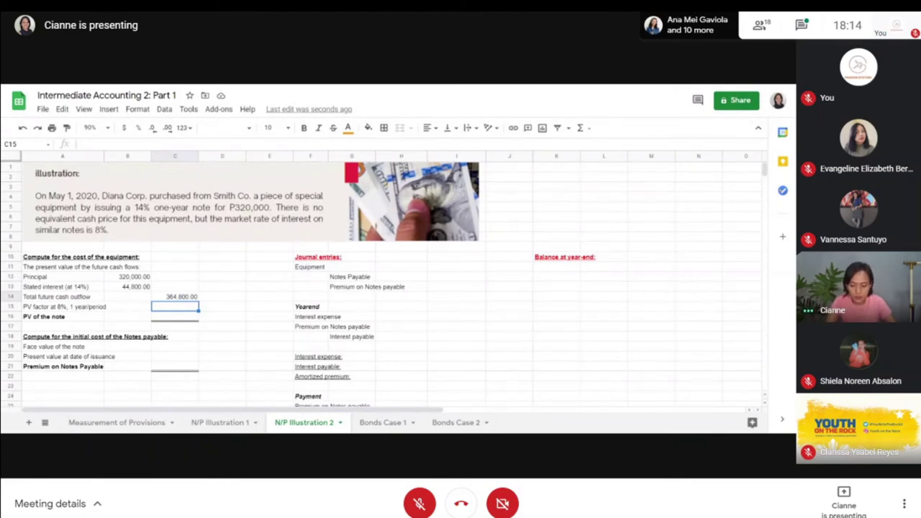
pyautogui.write('1/1')
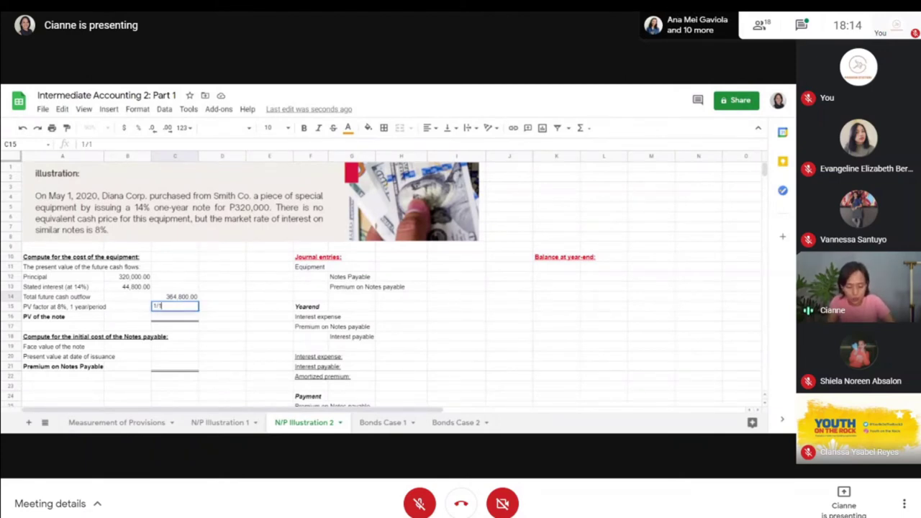
pyautogui.write('.08')
pyautogui.press('Return')
pyautogui.click(175, 307)
pyautogui.write('=1/1.08')
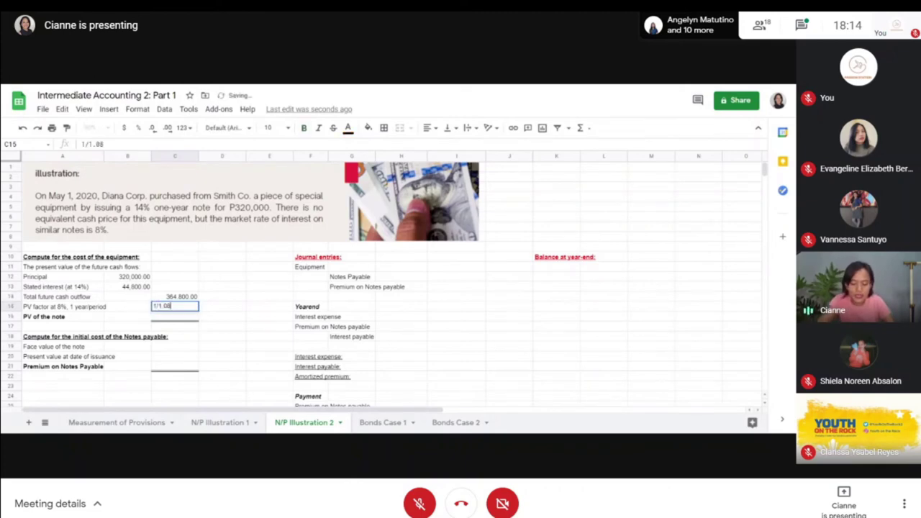
pyautogui.press('Return')
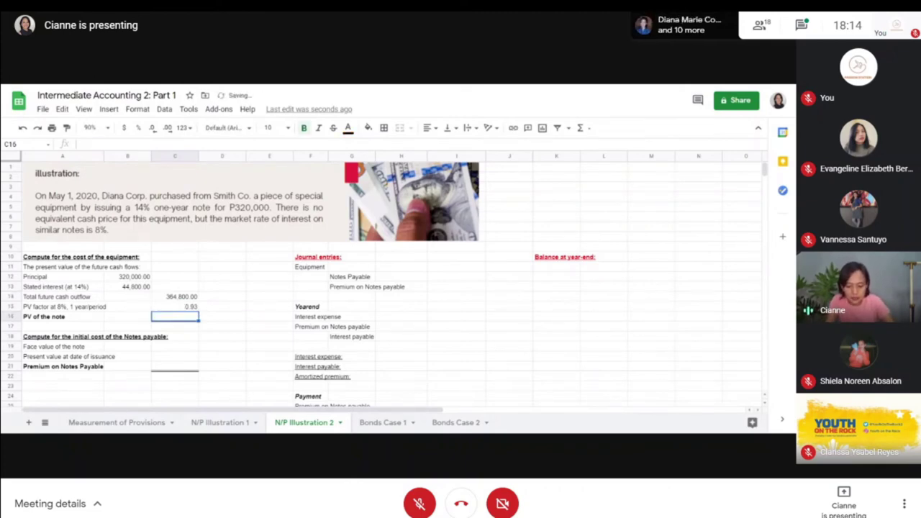
# - Enter =C14*C15 in C16 for the present value of the note
pyautogui.write('=')
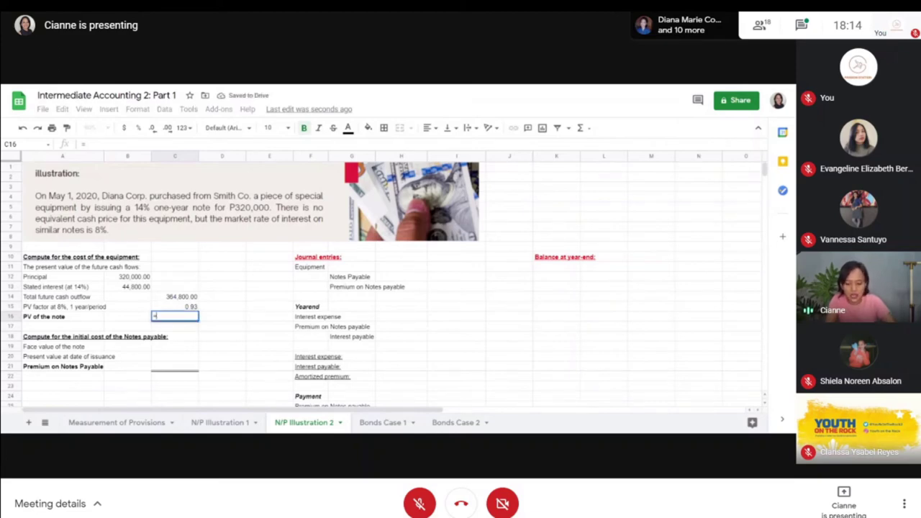
pyautogui.write('C14*C15')
pyautogui.press('Return')
pyautogui.press('Up')
pyautogui.hotkey('ctrl', 'b')
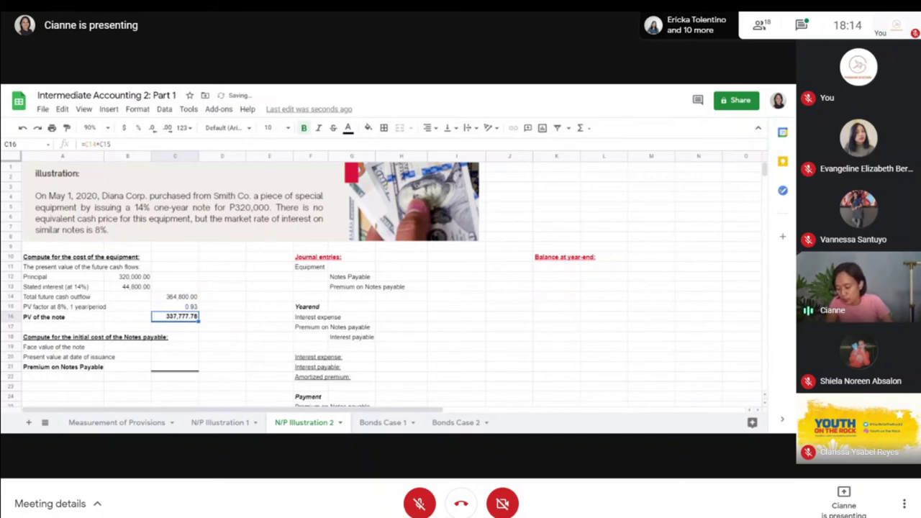
# - Enter =C14/1.08 in D16 as a cross-check of the note's present value and apply the Financial number format
pyautogui.click(221, 317)
pyautogui.press('Right')
pyautogui.press('Up')
pyautogui.press('Left')
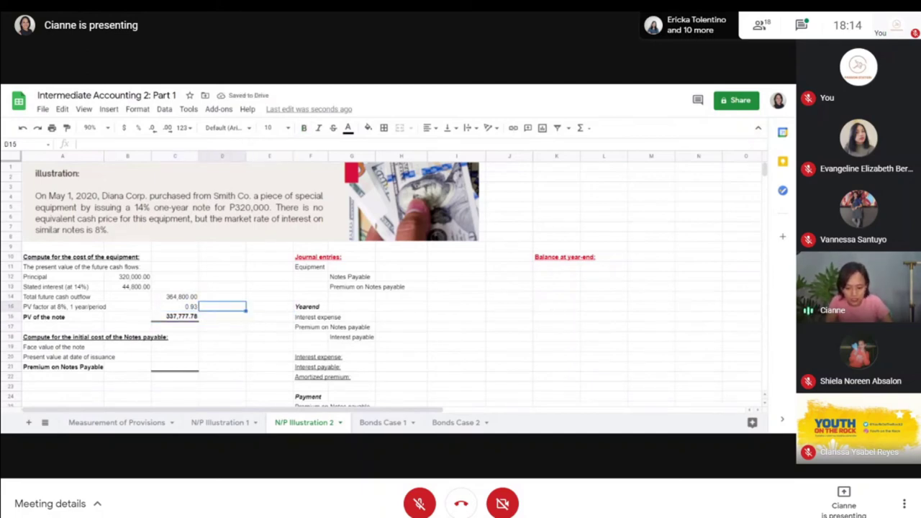
pyautogui.write('=')
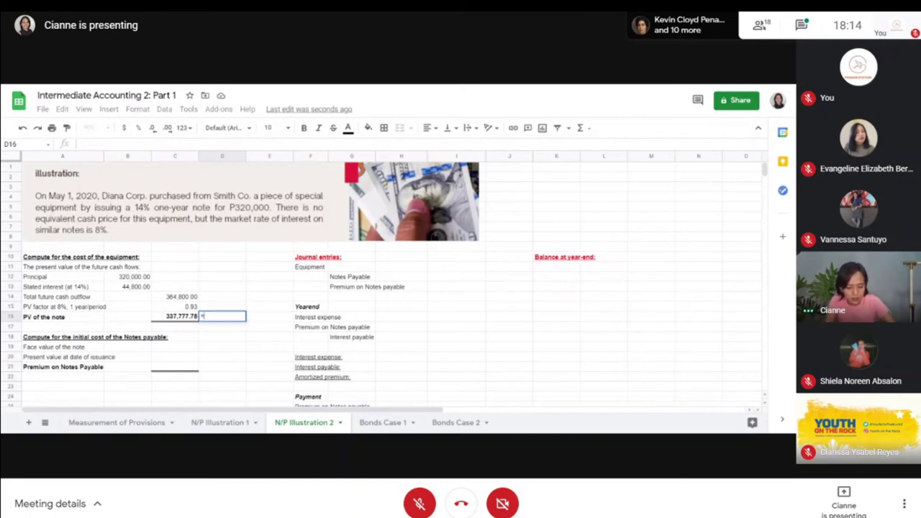
pyautogui.press('Left')
pyautogui.press('Up')
pyautogui.write('/')
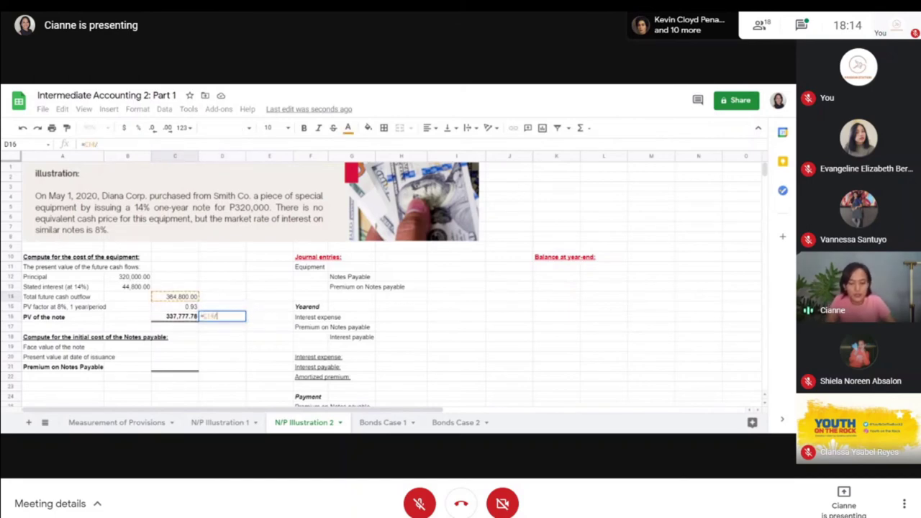
pyautogui.write('1.08')
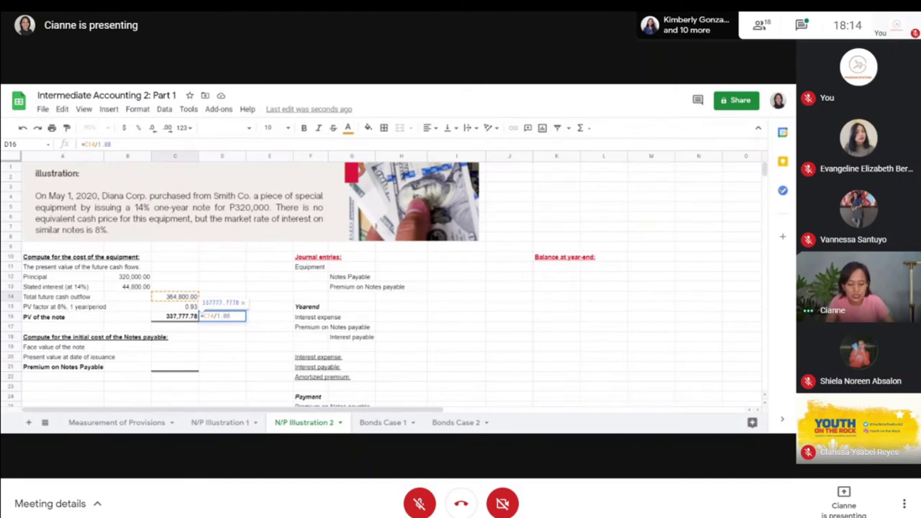
pyautogui.hotkey('ctrl', 'Return')
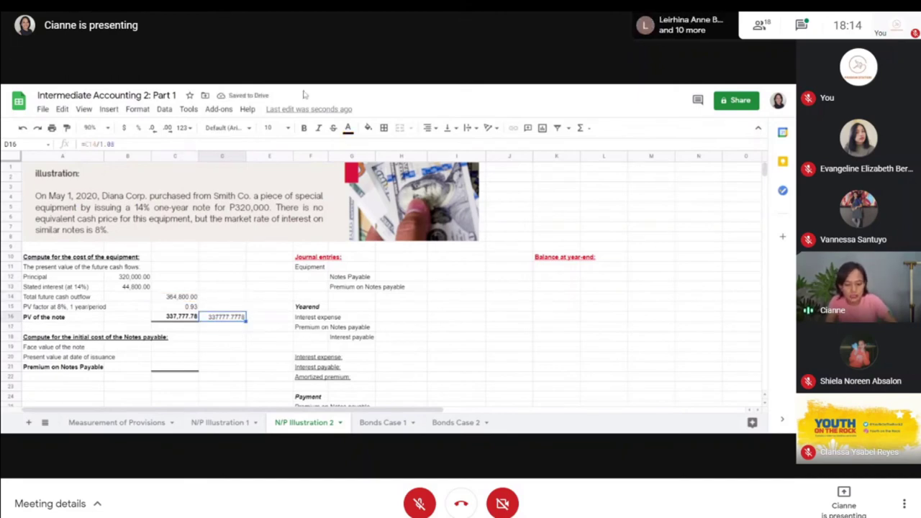
pyautogui.click(185, 129)
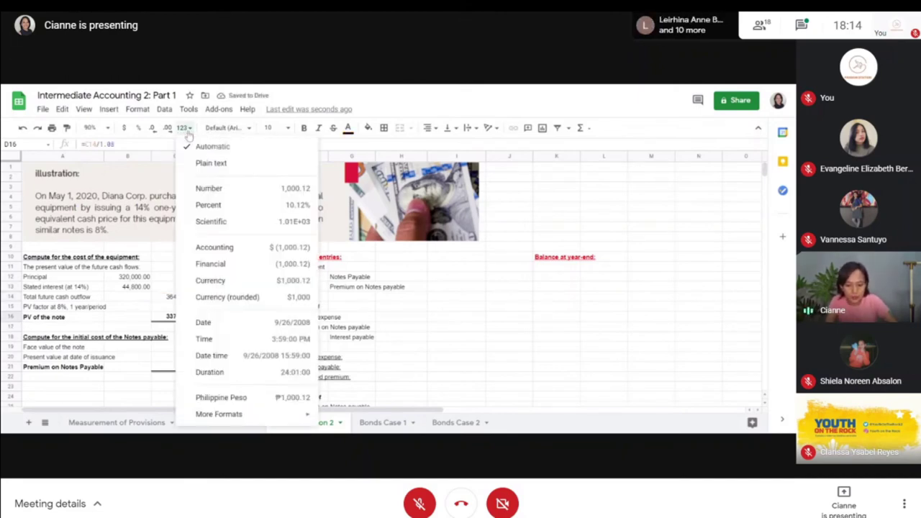
pyautogui.click(209, 264)
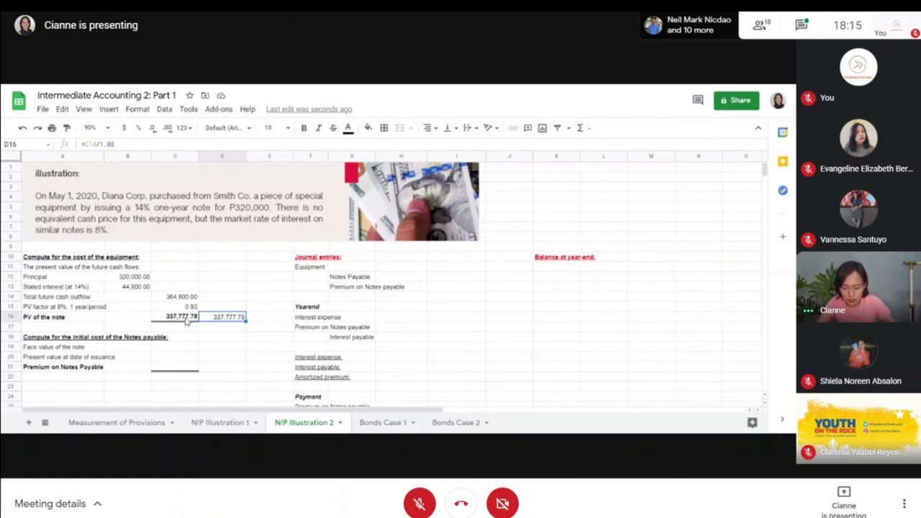
# - Enter =320000 in C19 as the face value of the note
pyautogui.click(60, 338)
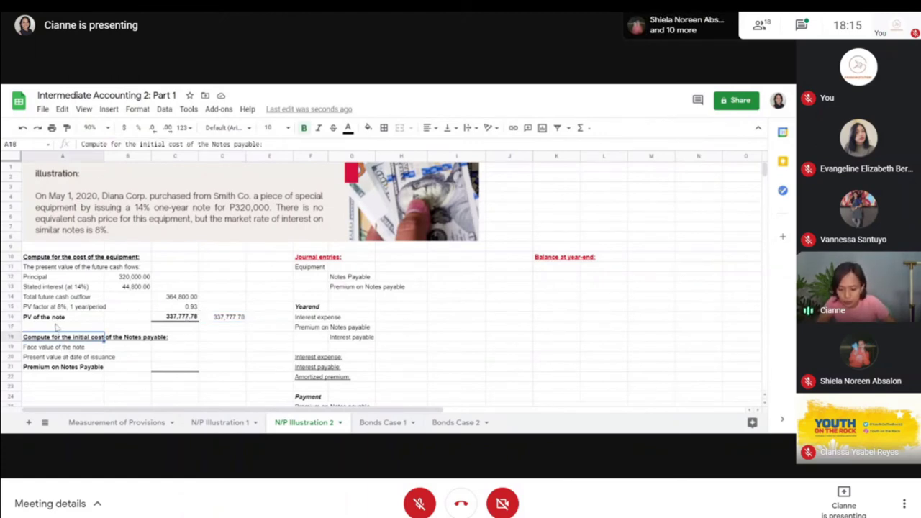
pyautogui.press('Down')
pyautogui.press('Right')
pyautogui.press('Right')
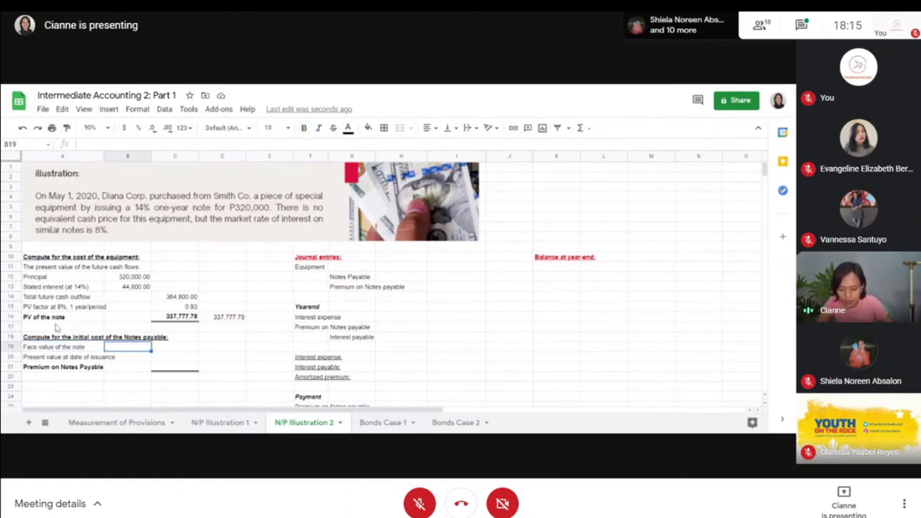
pyautogui.write('=320000')
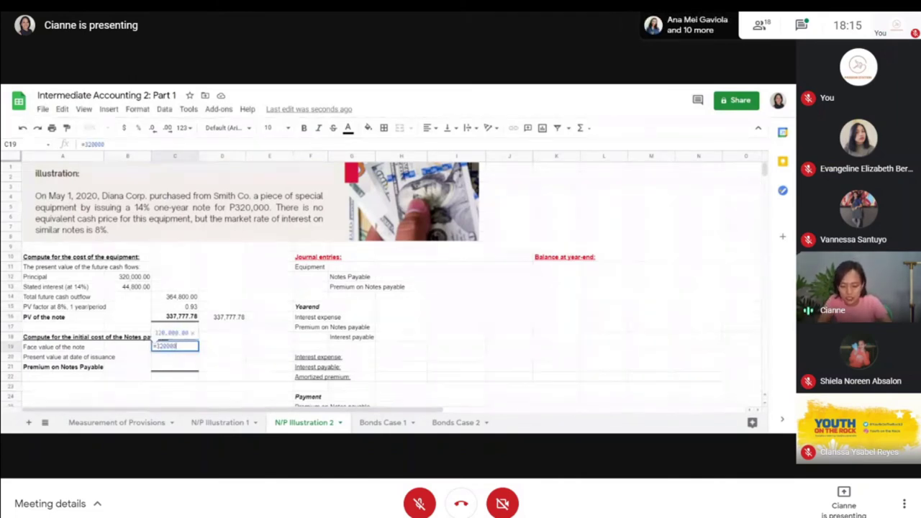
pyautogui.press('Return')
# - Link the present value at date of issuance in C20 to the PV of the note in C16
pyautogui.write('=')
pyautogui.press('Up')
pyautogui.press('Up')
pyautogui.press('Up')
pyautogui.press('Up')
pyautogui.press('Return')
# - Enter =C19-C20 in C21 to compute the Premium on Notes Payable
pyautogui.write('=')
pyautogui.press('Up')
pyautogui.press('Up')
pyautogui.write('-')
pyautogui.press('Up')
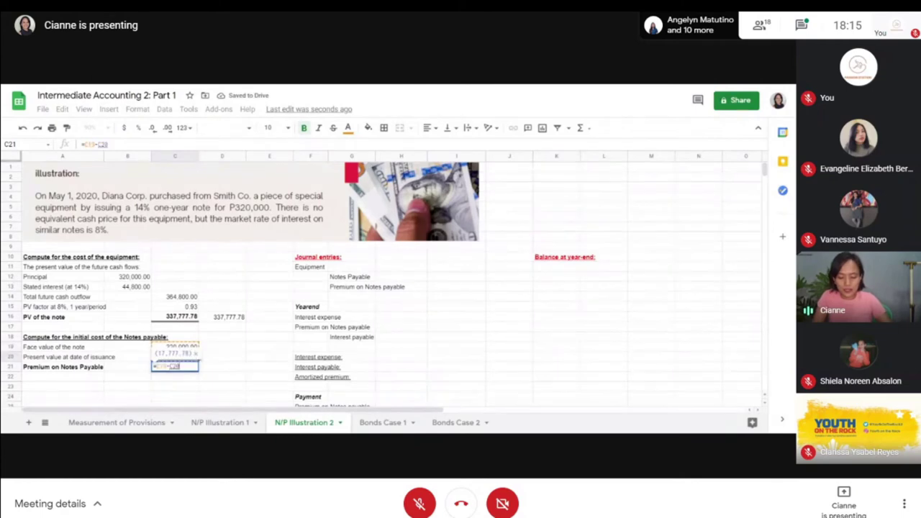
pyautogui.press('Return')
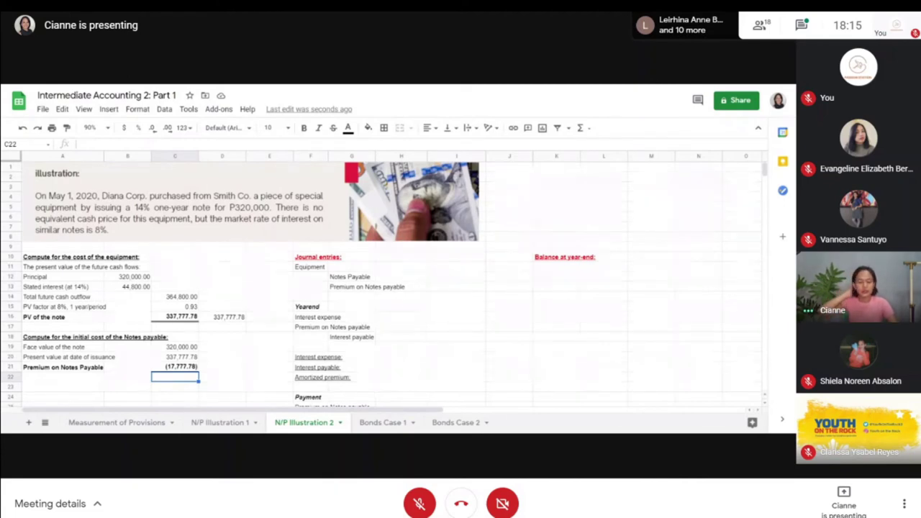
pyautogui.press('Up')
# - Link the Equipment debit in I11 of the journal entries to the PV of the note in C16
pyautogui.click(317, 368)
pyautogui.press('Right')
pyautogui.press('Up')
pyautogui.press('Up')
pyautogui.press('Up')
pyautogui.press('Up')
pyautogui.press('Up')
pyautogui.press('Up')
pyautogui.press('Up')
pyautogui.press('Up')
pyautogui.press('Up')
pyautogui.press('Up')
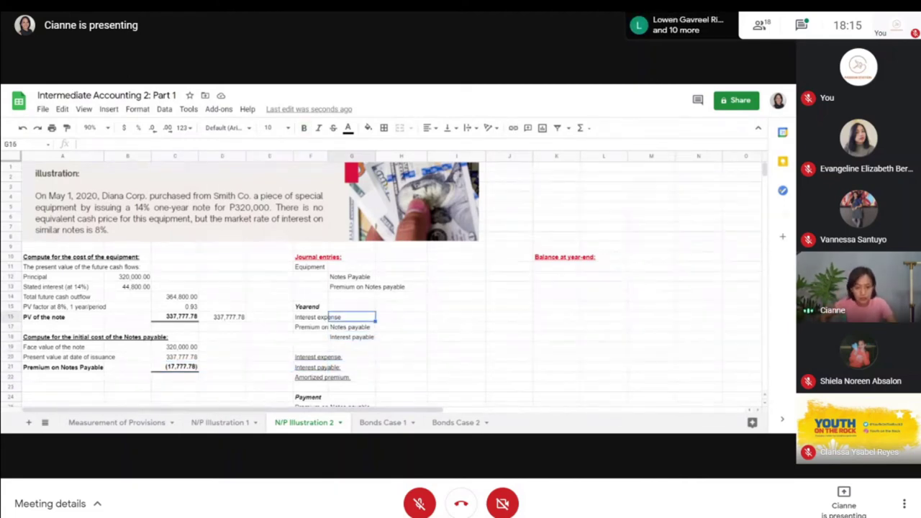
pyautogui.press('Right')
pyautogui.click(456, 266)
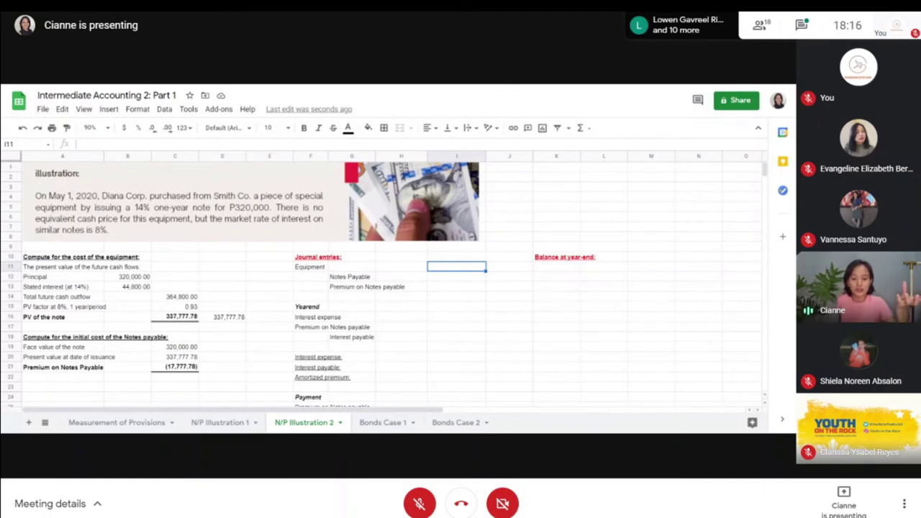
pyautogui.write('=')
pyautogui.press('Left')
pyautogui.press('Left')
pyautogui.press('Left')
pyautogui.press('Left')
pyautogui.press('Left')
pyautogui.press('Left')
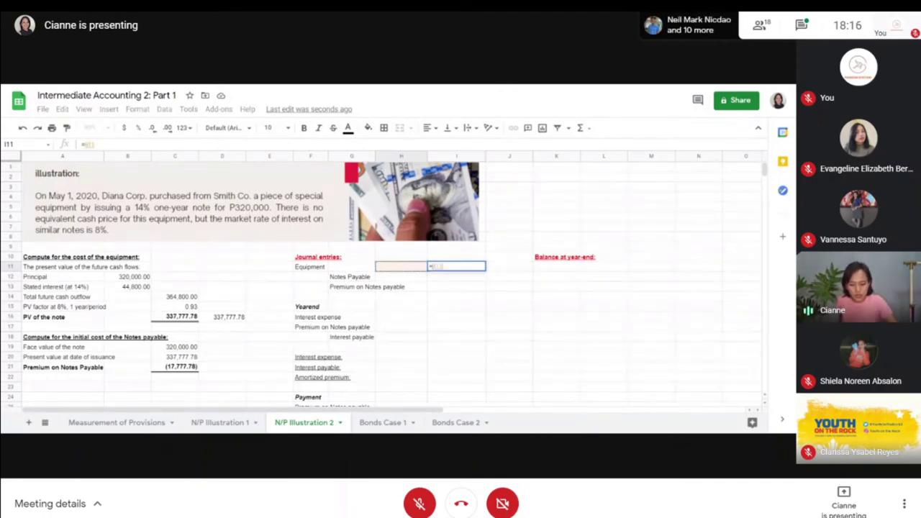
pyautogui.press('Down')
pyautogui.press('Down')
pyautogui.press('Down')
pyautogui.press('Down')
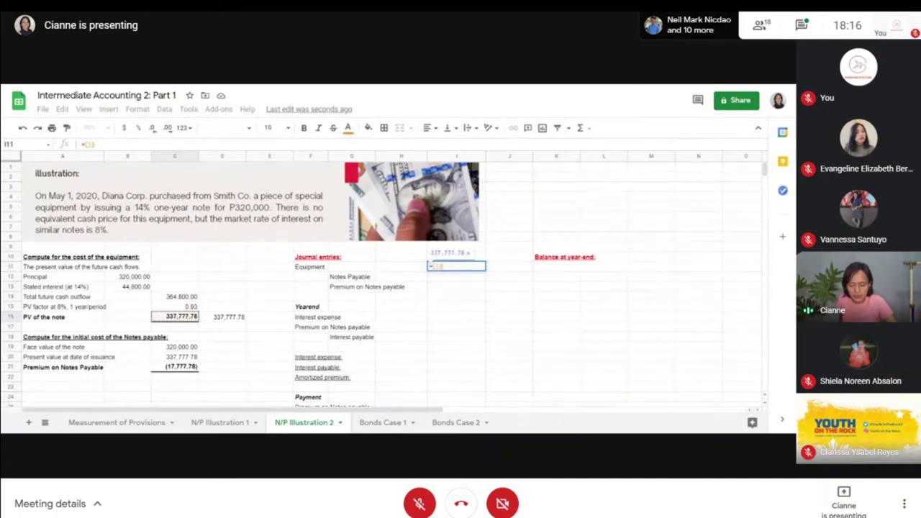
pyautogui.press('Return')
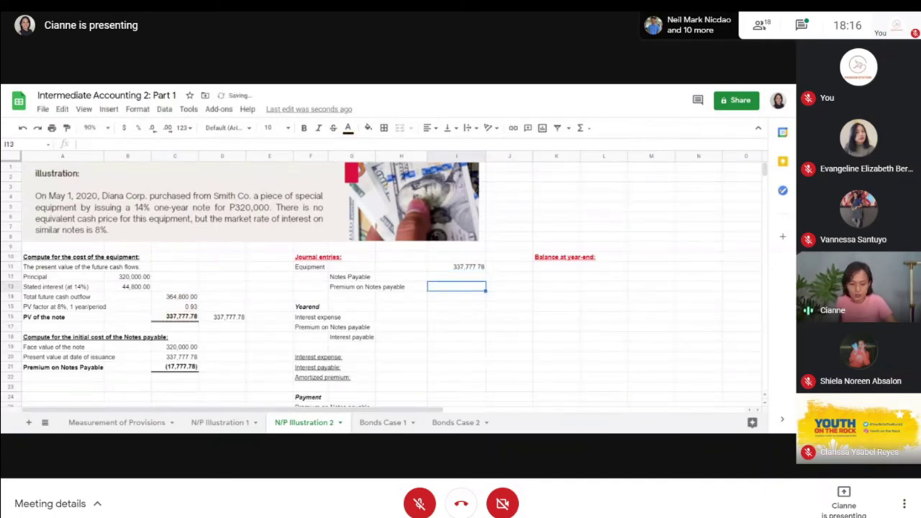
# - Link the Notes Payable credit in J12 of the journal entries to the face value of the note in C19
pyautogui.click(508, 276)
pyautogui.write('=')
pyautogui.press('Left')
pyautogui.press('Left')
pyautogui.press('Left')
pyautogui.press('Left')
pyautogui.press('Left')
pyautogui.press('Left')
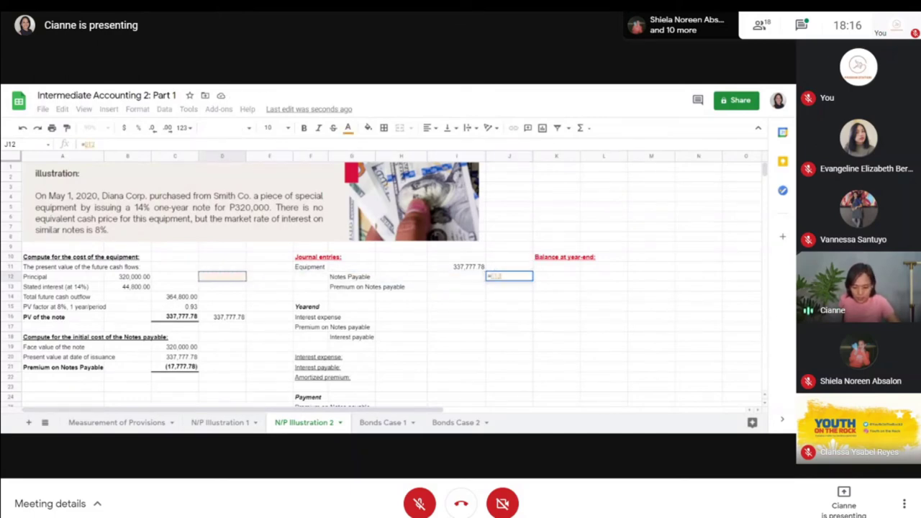
pyautogui.press('Left')
pyautogui.press('Down')
pyautogui.press('Down')
pyautogui.press('Down')
pyautogui.press('Down')
pyautogui.press('Down')
pyautogui.press('Down')
pyautogui.press('Down')
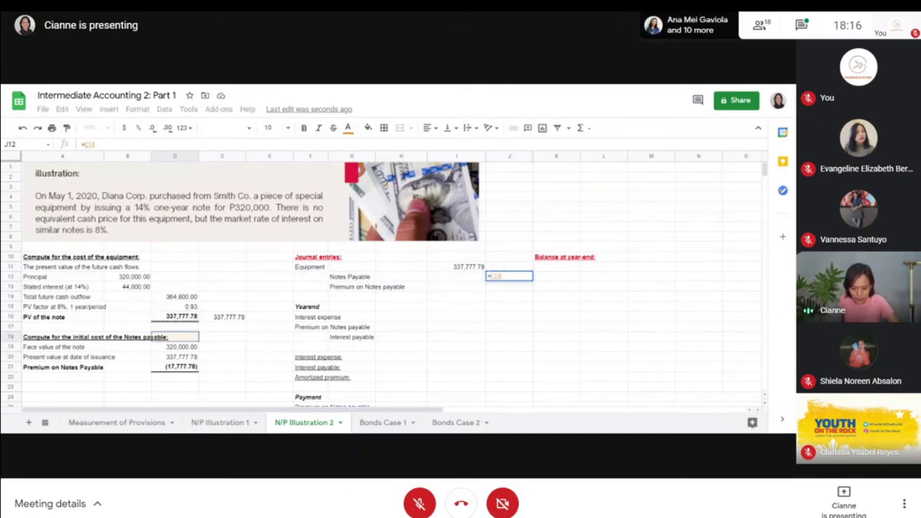
pyautogui.press('Return')
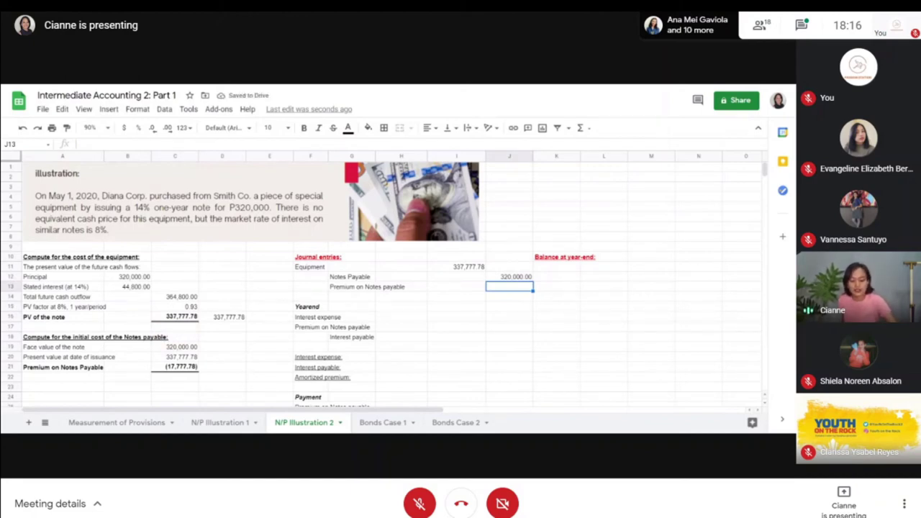
# - Link the Premium on Notes payable credit in J13 to the computed premium in C21
pyautogui.write('=')
pyautogui.press('Left')
pyautogui.press('Left')
pyautogui.press('Left')
pyautogui.press('Left')
pyautogui.press('Left')
pyautogui.press('Left')
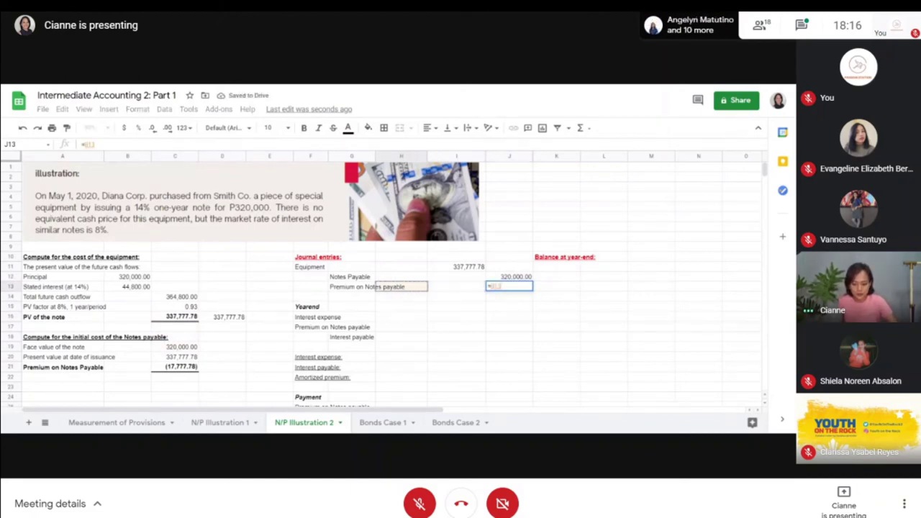
pyautogui.press('Left')
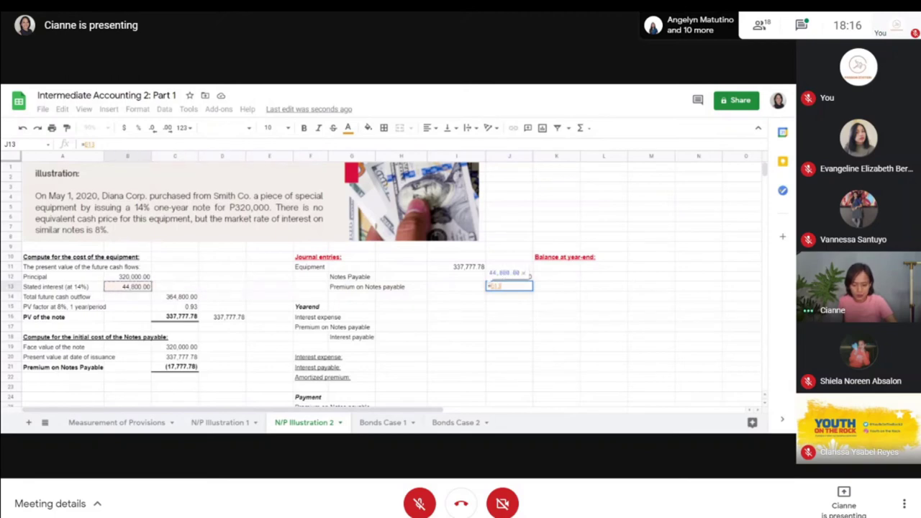
pyautogui.press('Down')
pyautogui.press('Down')
pyautogui.press('Down')
pyautogui.press('Down')
pyautogui.press('Down')
pyautogui.press('Return')
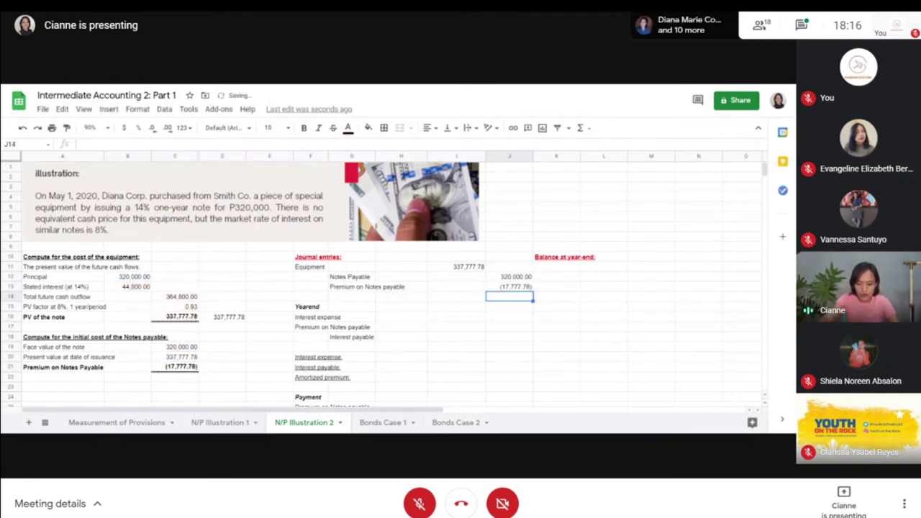
# - Multiply the premium credit formula in J13 by -1 so that it reads =C21*-1
pyautogui.press('Up')
pyautogui.press('Return')
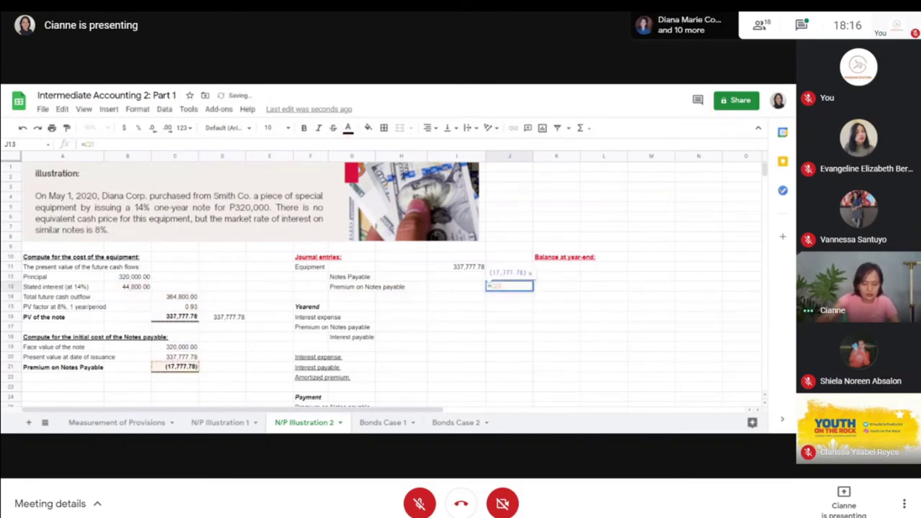
pyautogui.write('*-1')
pyautogui.press('Tab')
# - Label the balance section with "Notes payable" in L11 and "Add: premium on notes payable" in L12
pyautogui.click(556, 257)
pyautogui.click(604, 266)
pyautogui.write('Notes payable')
pyautogui.press('Return')
pyautogui.write('Add')
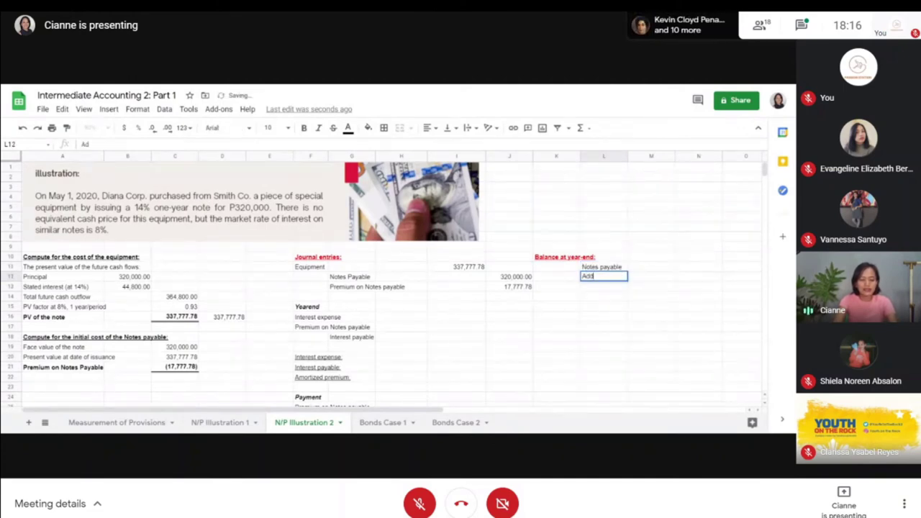
pyautogui.write(': premium on')
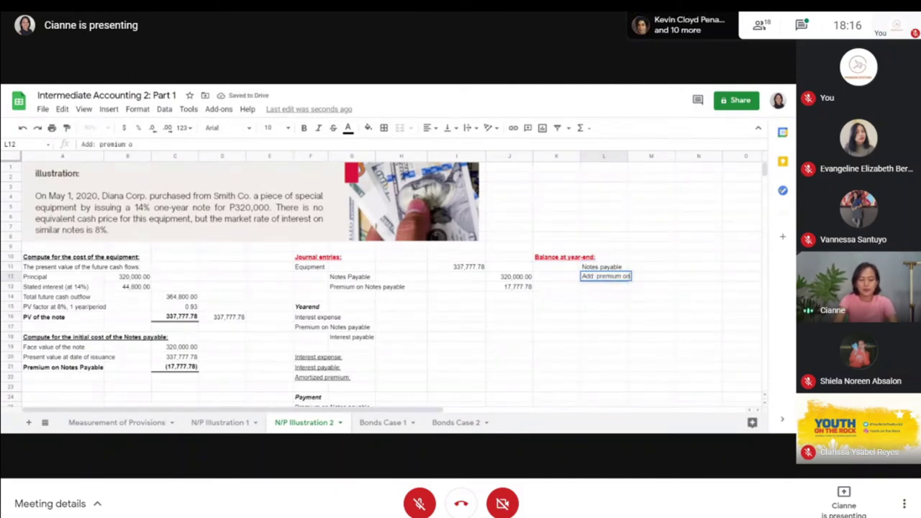
pyautogui.write(' notes payable')
pyautogui.press('Tab')
# - Link the balances in N11 and N12 to the Notes Payable and Premium credits in J12 and J13
pyautogui.click(698, 266)
pyautogui.write('=')
pyautogui.click(651, 266)
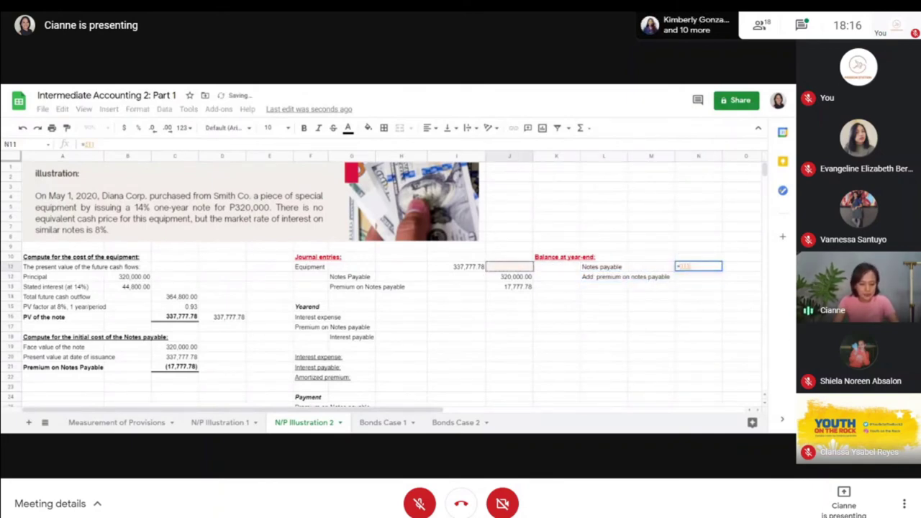
pyautogui.press('Return')
pyautogui.write('=')
pyautogui.click(651, 276)
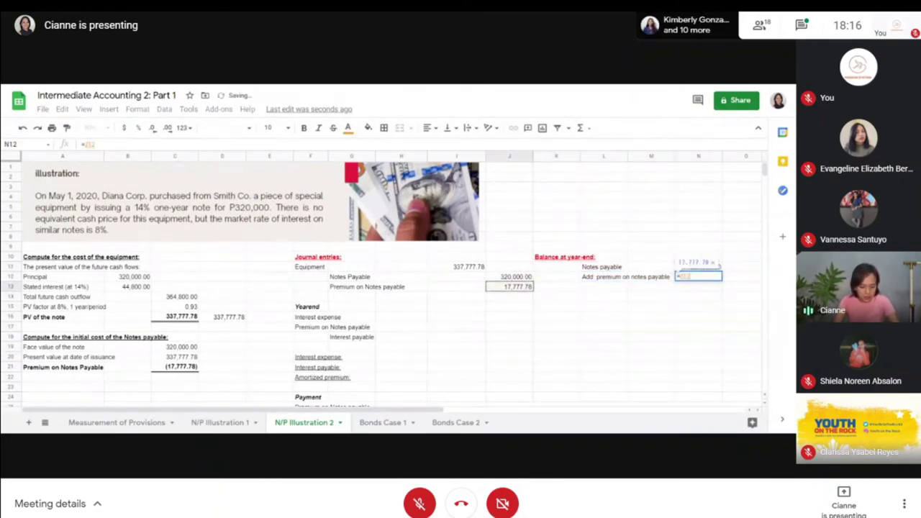
pyautogui.press('Return')
# - Total the note and premium balances in N13 with =sum(N11:N12) and make the total bold
pyautogui.write('=su')
pyautogui.press('Tab')
pyautogui.press('Up')
pyautogui.hotkey('shift', 'Up')
pyautogui.press('Return')
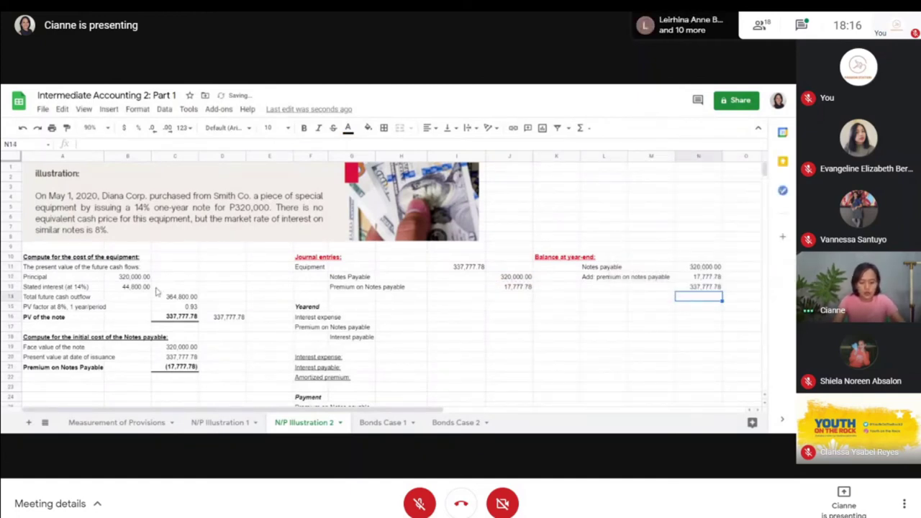
pyautogui.press('Up')
pyautogui.hotkey('ctrl', 'b')
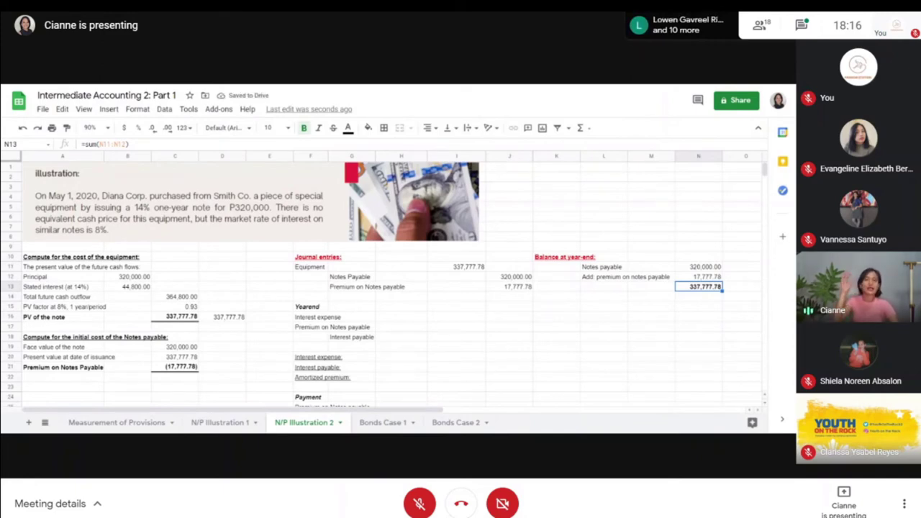
# - Compute the year-end Interest expense in I16 from the PV of the note in C16 at 8%
pyautogui.press('Left')
pyautogui.press('Left')
pyautogui.press('Left')
pyautogui.press('Left')
pyautogui.press('Left')
pyautogui.press('Left')
pyautogui.press('Left')
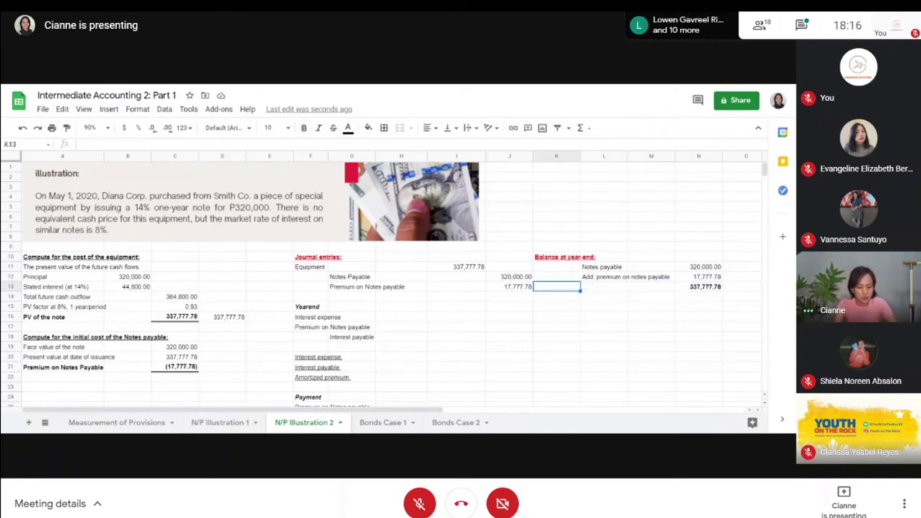
pyautogui.press('Down')
pyautogui.press('Down')
pyautogui.press('Down')
pyautogui.press('Right')
pyautogui.press('Right')
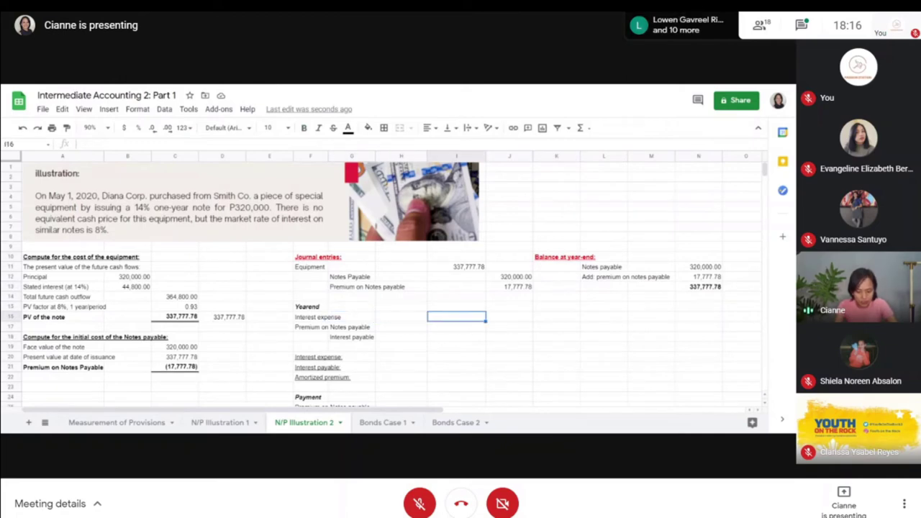
pyautogui.write('=')
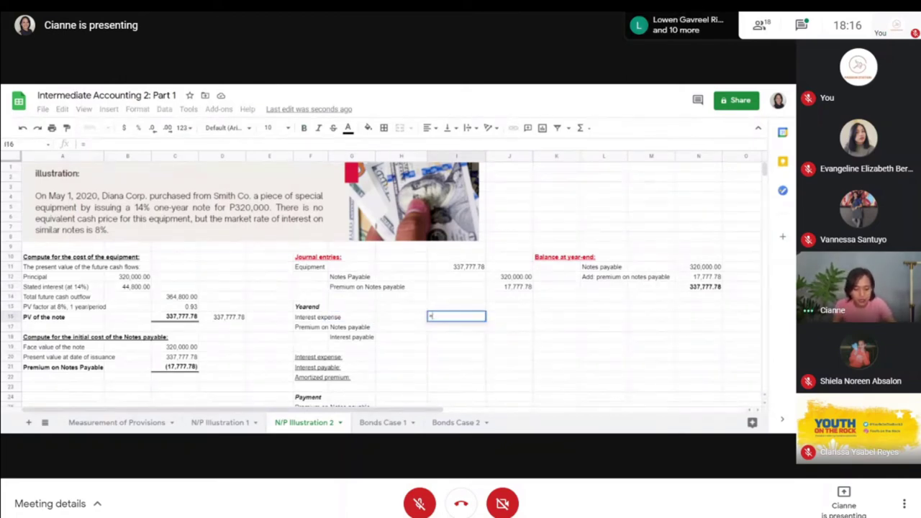
pyautogui.press('Up')
pyautogui.press('Up')
pyautogui.press('Up')
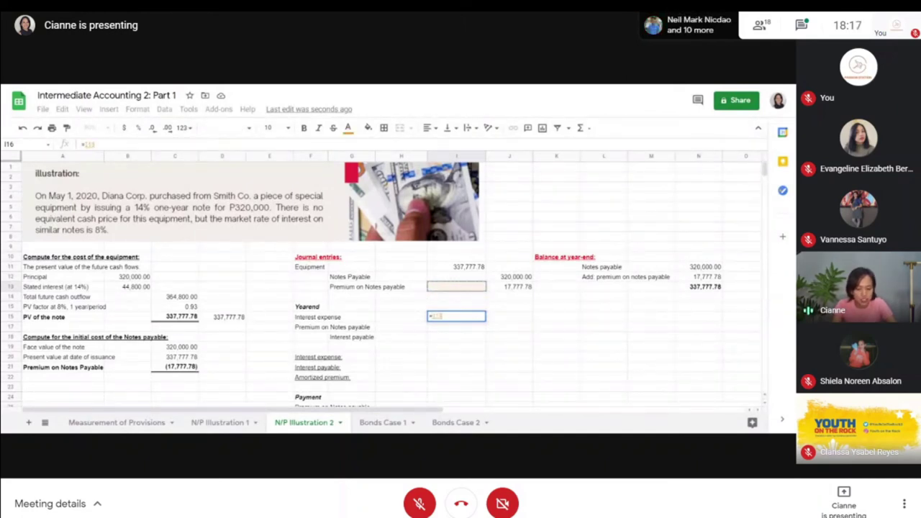
pyautogui.press('Left')
pyautogui.press('Left')
pyautogui.press('Left')
pyautogui.press('Left')
pyautogui.press('Left')
pyautogui.press('Left')
pyautogui.press('Left')
pyautogui.press('Down')
pyautogui.press('Down')
pyautogui.press('Down')
pyautogui.press('Right')
pyautogui.write('*')
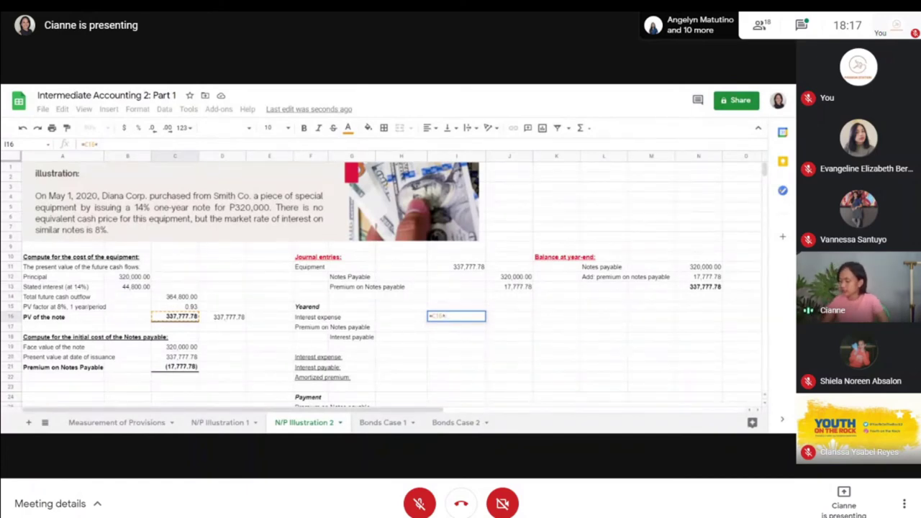
pyautogui.write('8')
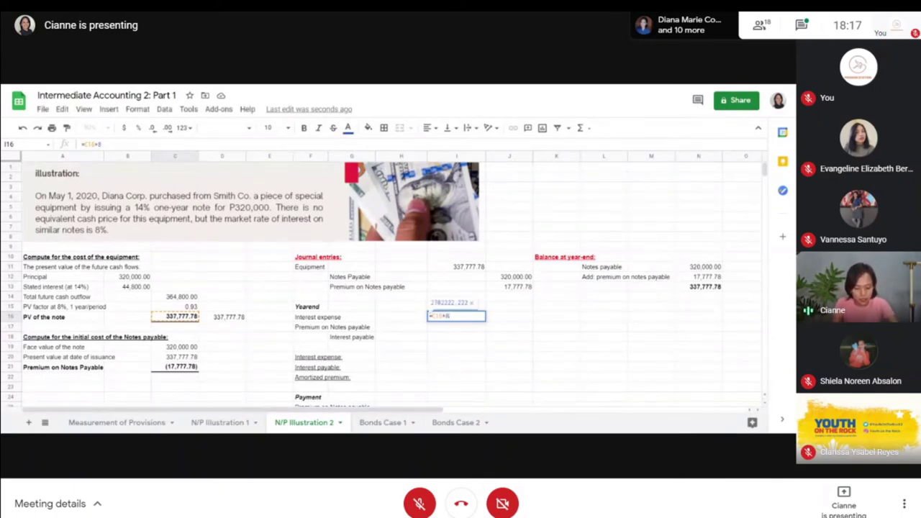
pyautogui.write('%*')
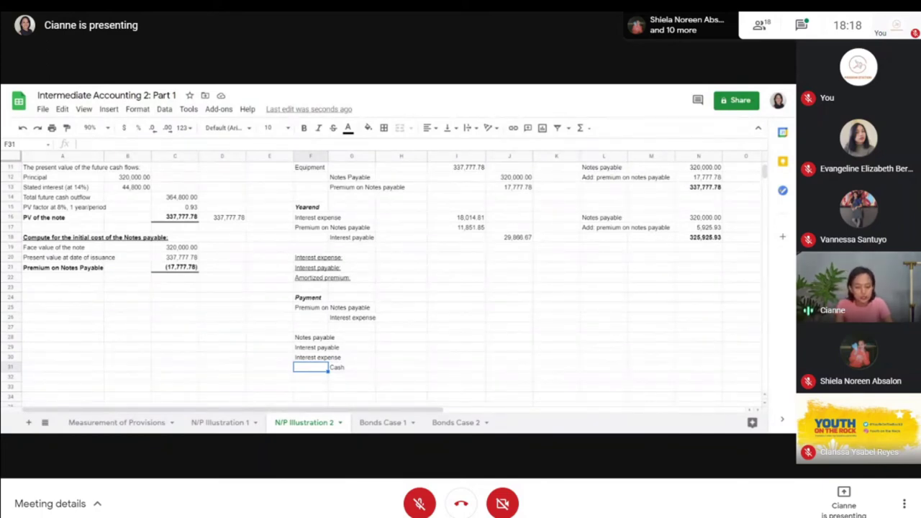
# - Link the Premium on Notes payable debit in I25 of the Payment entry to the remaining premium in N17
pyautogui.click(310, 357)
pyautogui.press('Up')
pyautogui.press('Up')
pyautogui.press('Up')
pyautogui.press('Up')
pyautogui.press('Up')
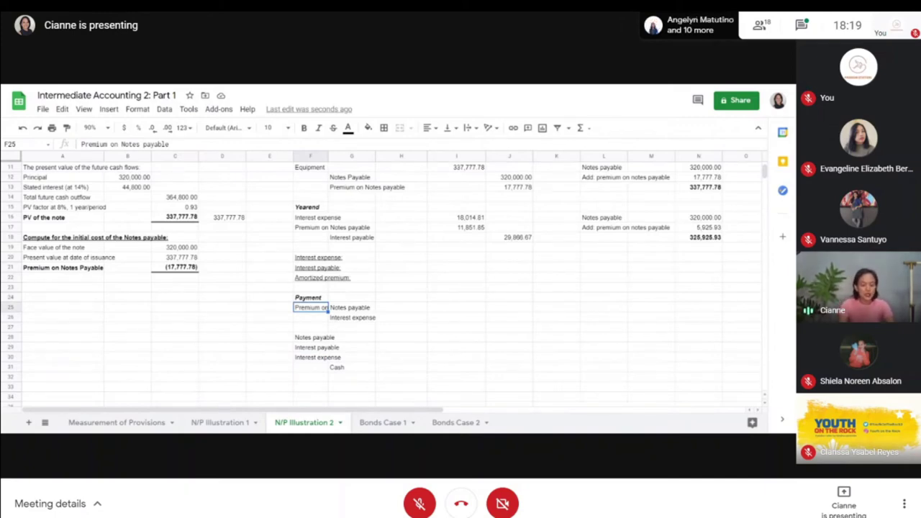
pyautogui.click(351, 307)
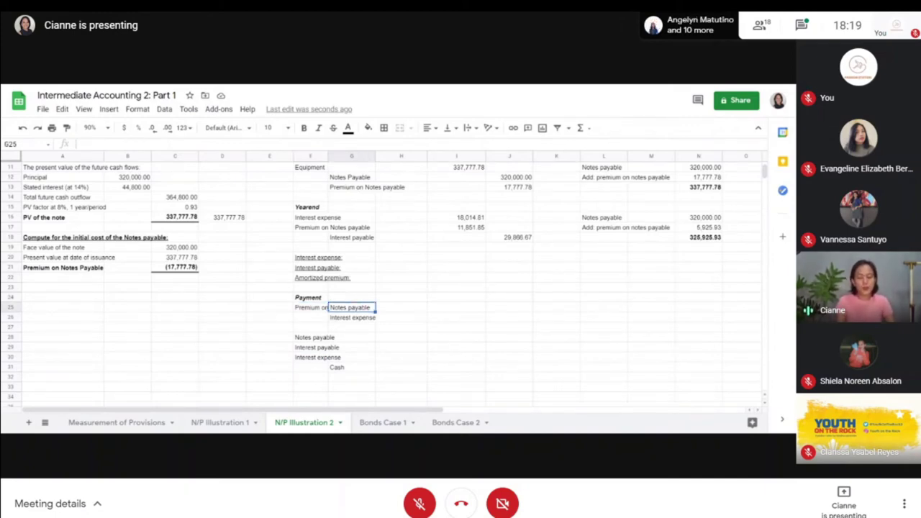
pyautogui.click(401, 307)
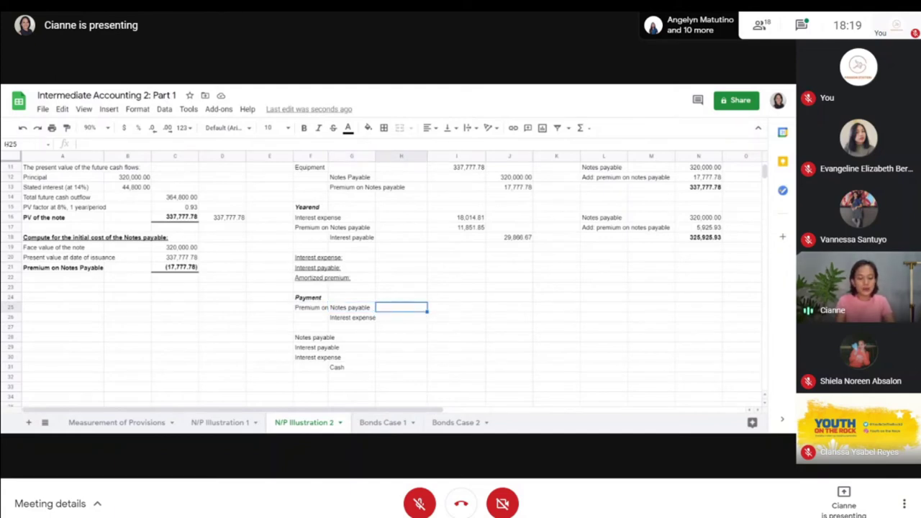
pyautogui.press('Right')
pyautogui.write('=')
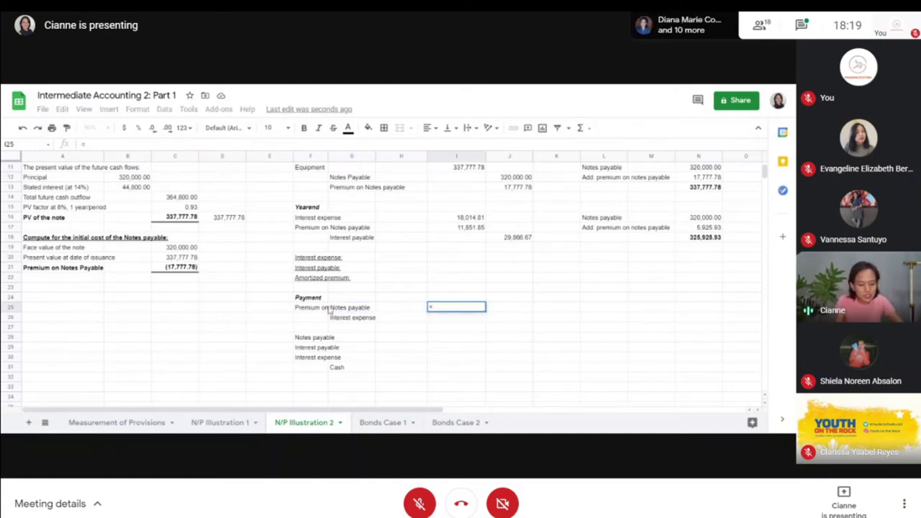
pyautogui.click(709, 229)
pyautogui.press('Return')
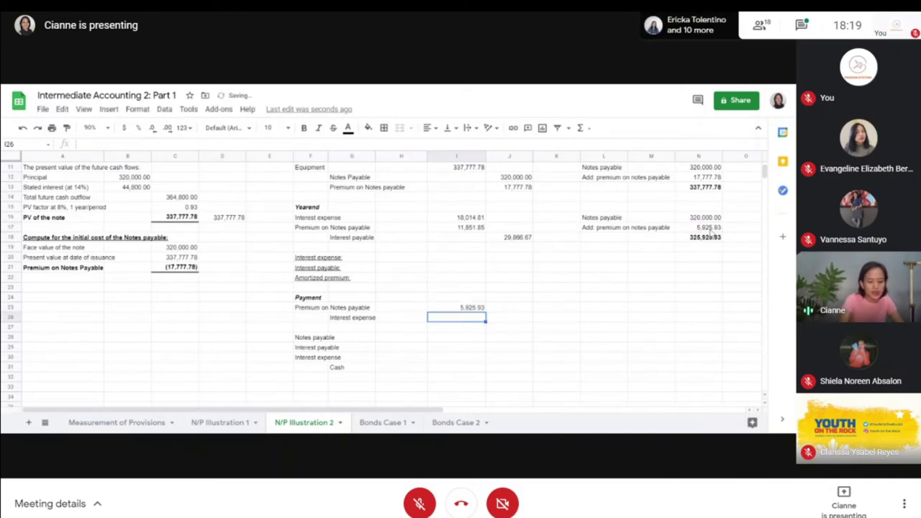
# - Link the Interest expense credit in J26 to the premium debit in I25
pyautogui.click(509, 317)
pyautogui.write('=')
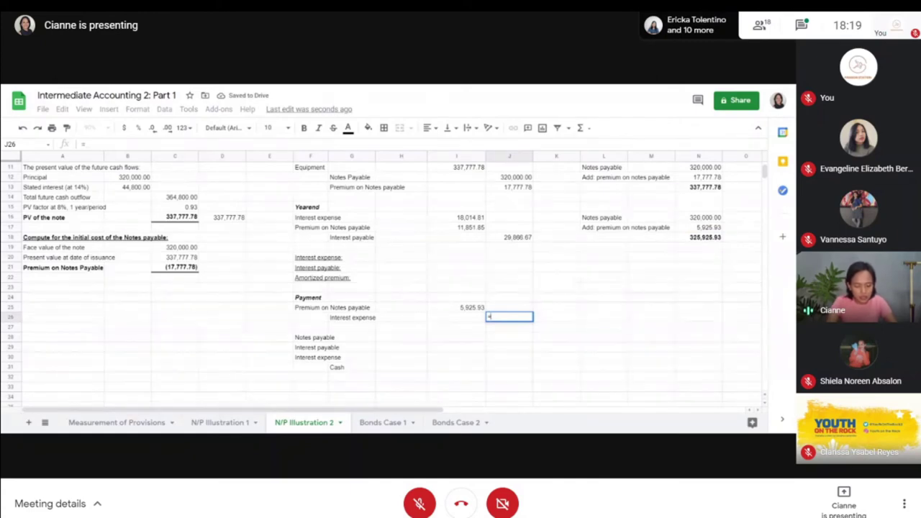
pyautogui.click(472, 307)
pyautogui.press('Return')
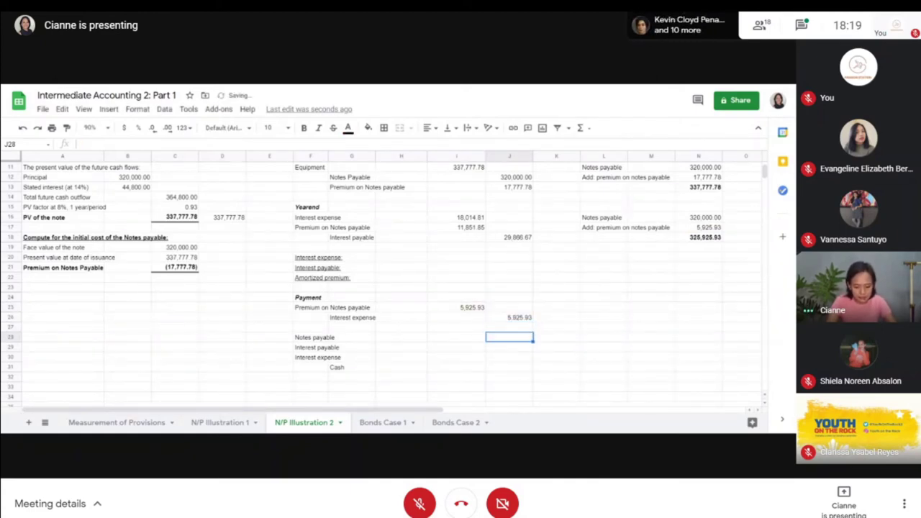
# - Enter 320,000 in I28 as the Notes payable debit of the payment entry
pyautogui.click(456, 337)
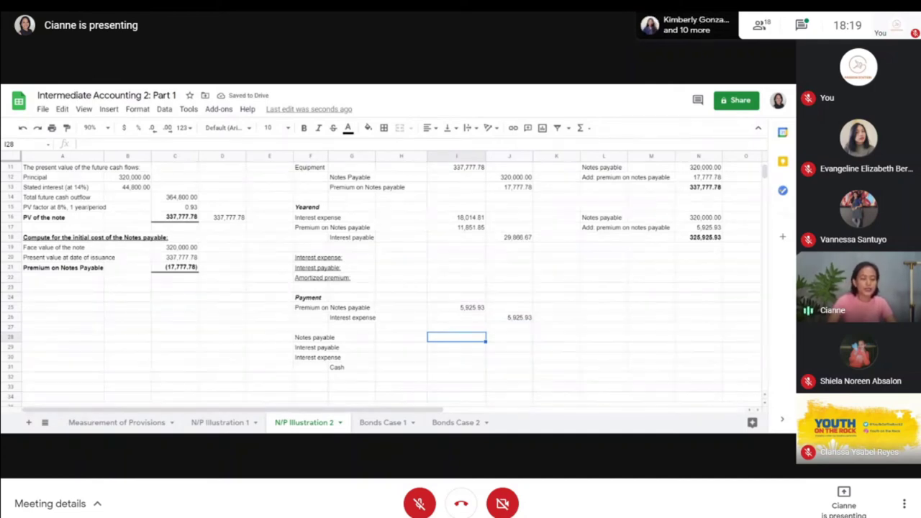
pyautogui.click(709, 229)
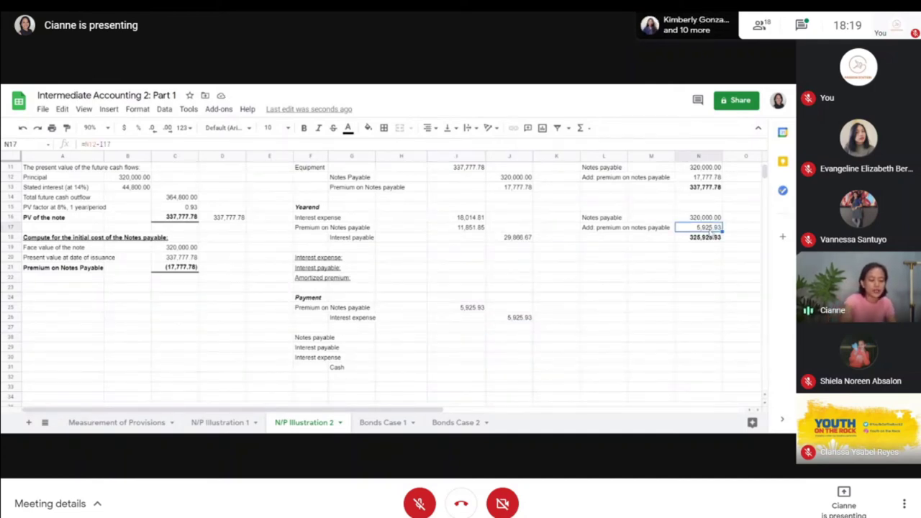
pyautogui.click(698, 219)
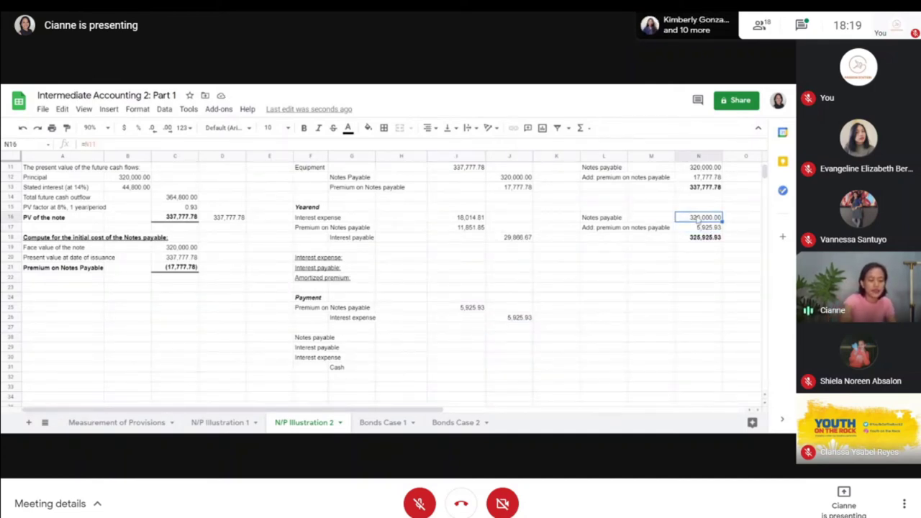
pyautogui.click(464, 339)
pyautogui.write('320,000')
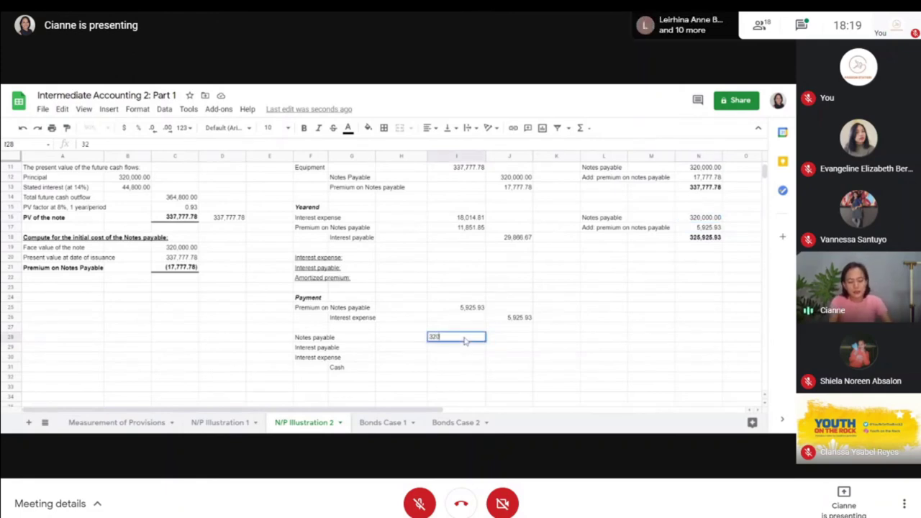
pyautogui.press('Return')
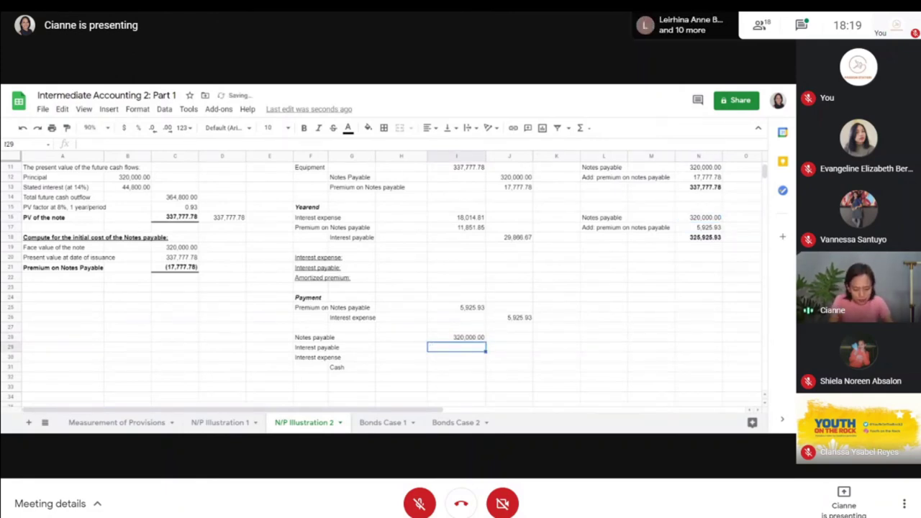
# - Compute the Interest payable debit in I29 of the payment entry as J12 at 14% for 4/12 of a year
pyautogui.write('=')
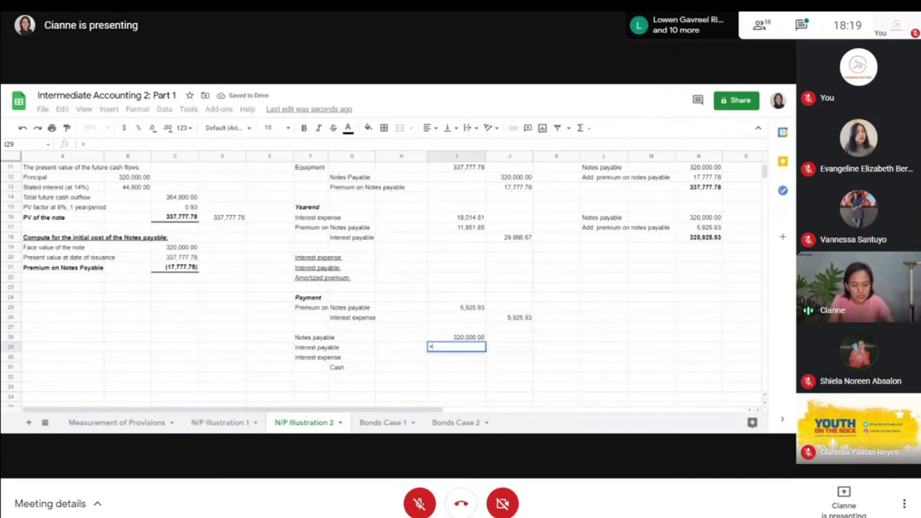
pyautogui.click(518, 178)
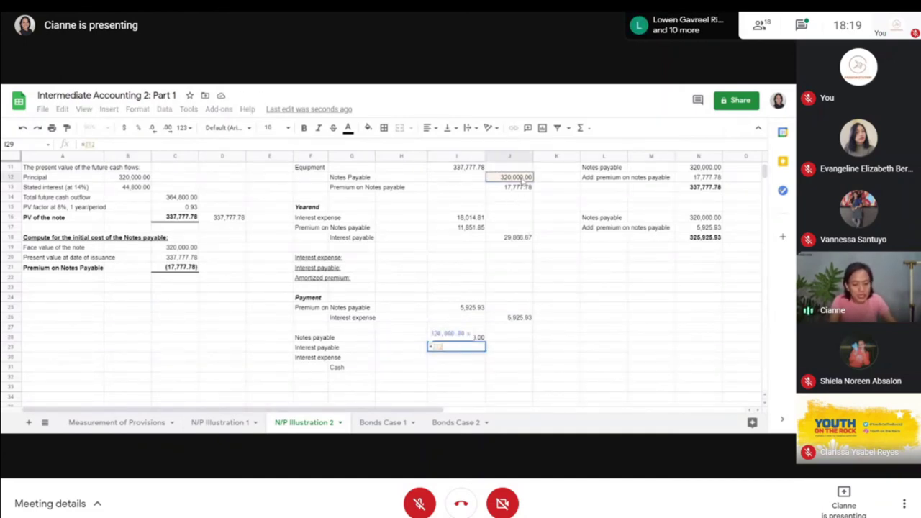
pyautogui.write('*14%')
pyautogui.scroll(3, 521, 181)
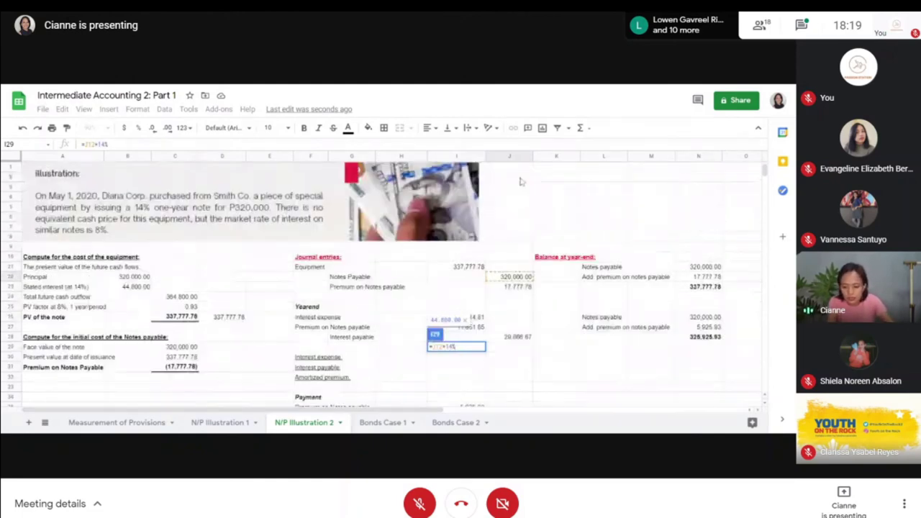
pyautogui.write('*')
pyautogui.write('4/12')
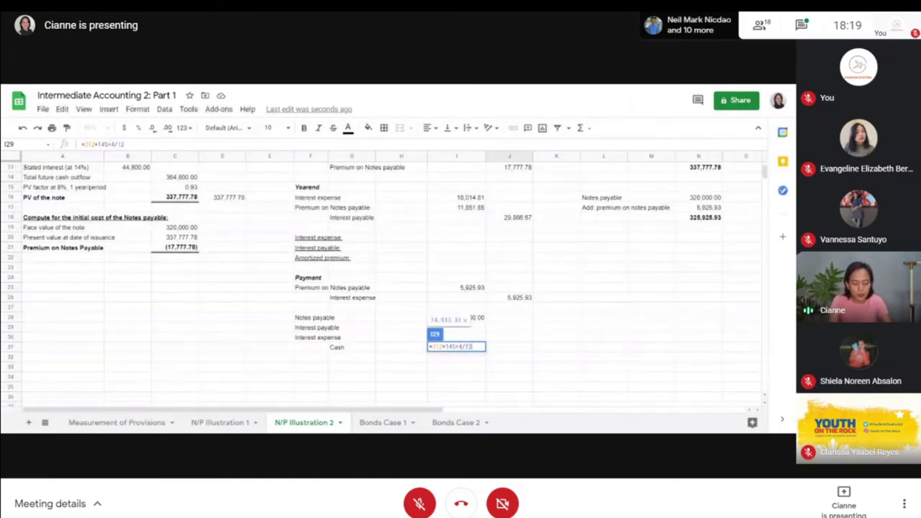
pyautogui.press('Return')
# - Compute the payment entry's Interest expense debit in I30 as the PV of the note in C16 times .08 times 4/12
pyautogui.write('=')
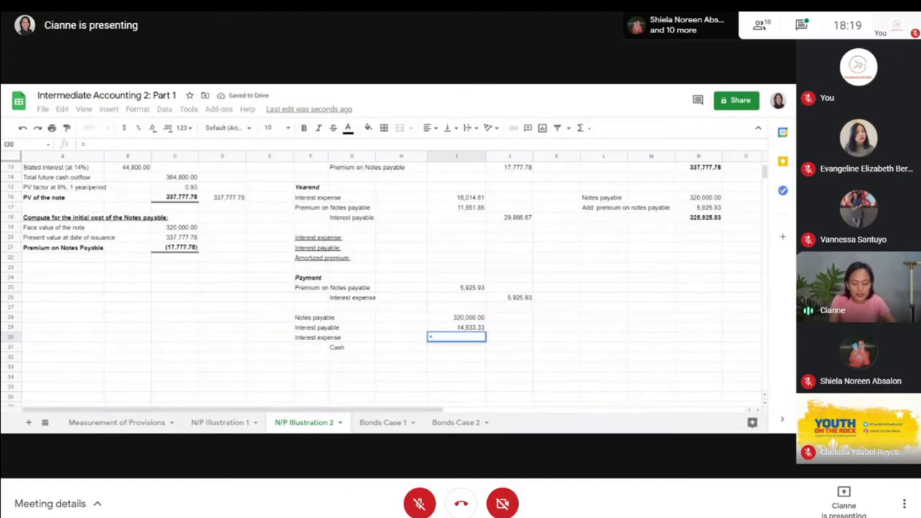
pyautogui.scroll(2, 366, 209)
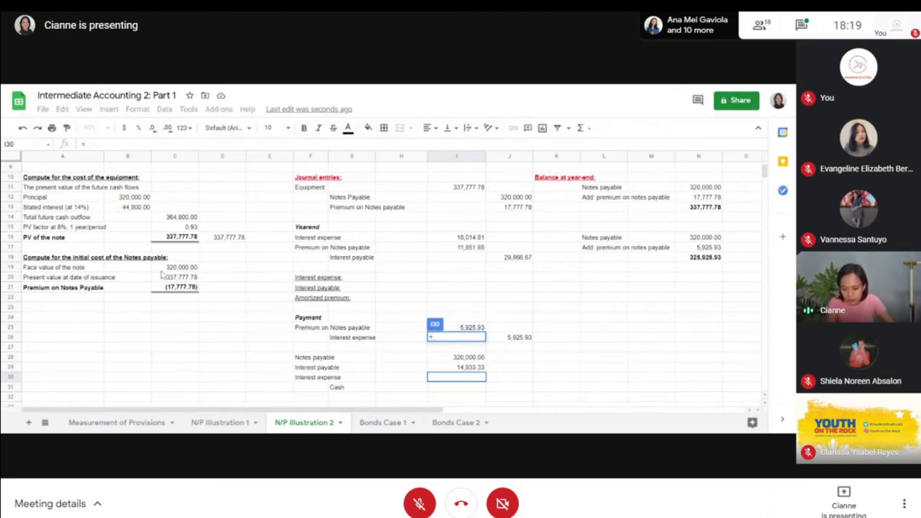
pyautogui.click(172, 240)
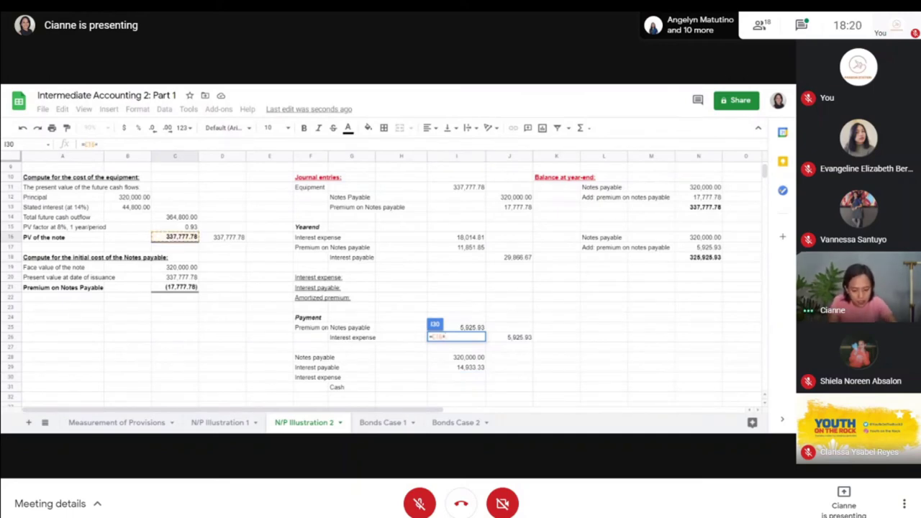
pyautogui.press('BackSpace')
pyautogui.press('BackSpace')
pyautogui.press('BackSpace')
pyautogui.press('BackSpace')
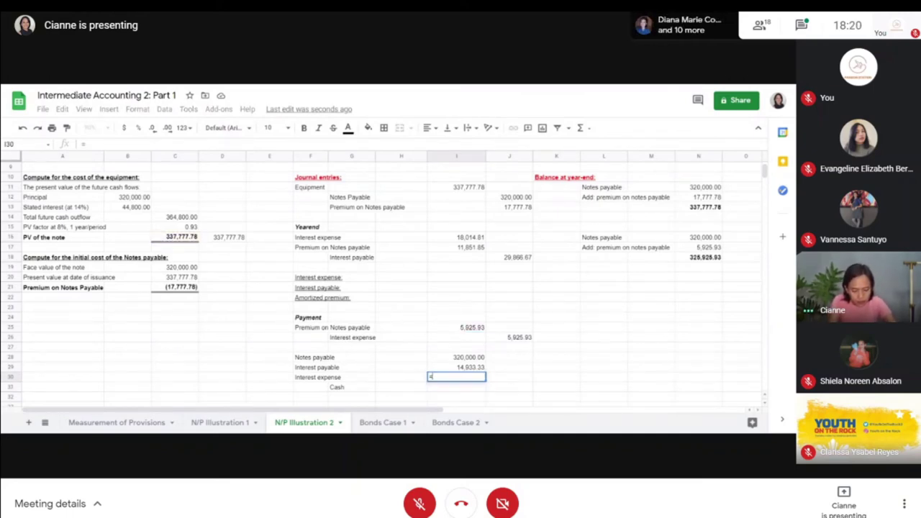
pyautogui.click(167, 242)
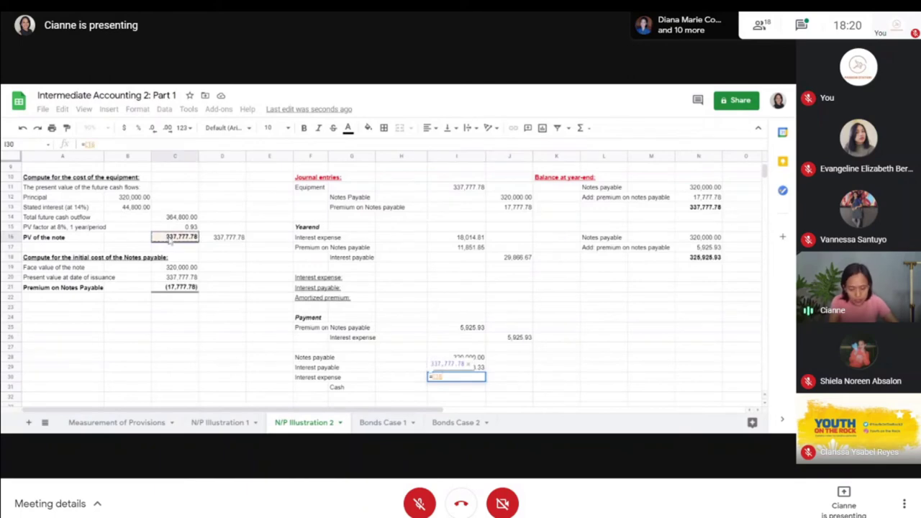
pyautogui.write('*.08')
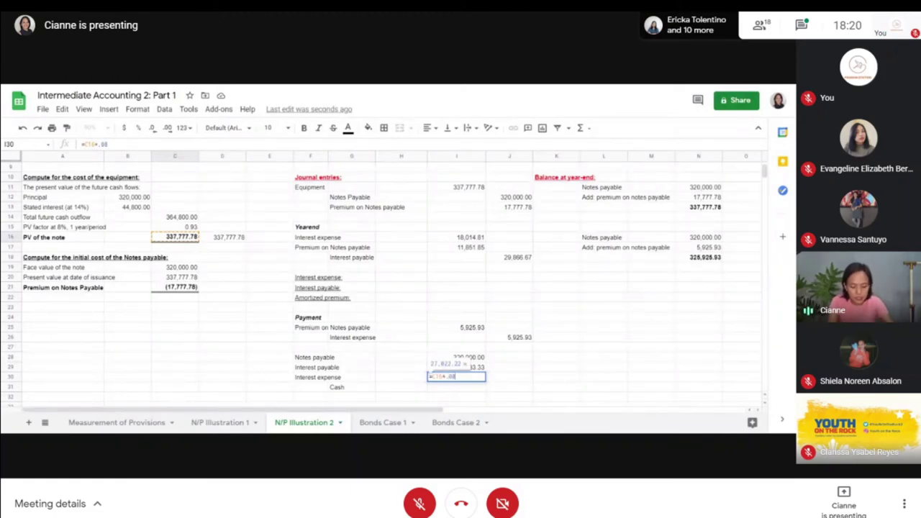
pyautogui.write('*')
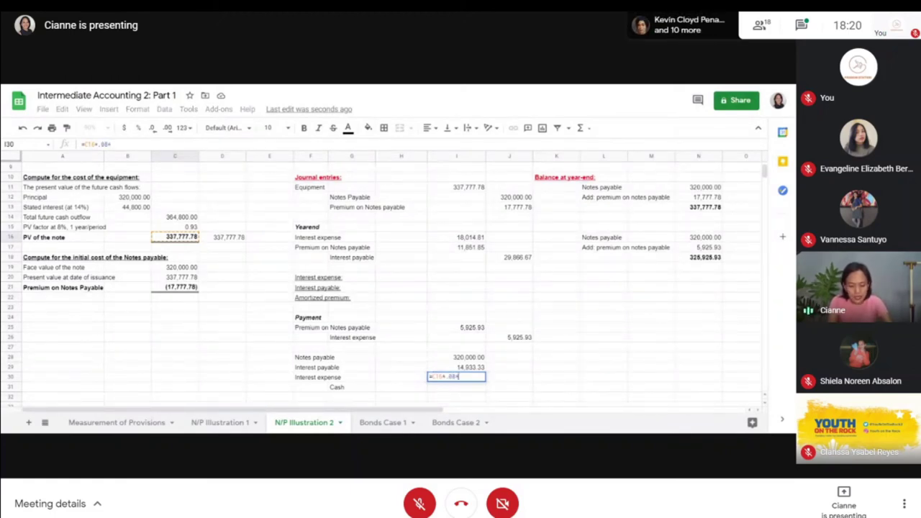
pyautogui.write('4/12')
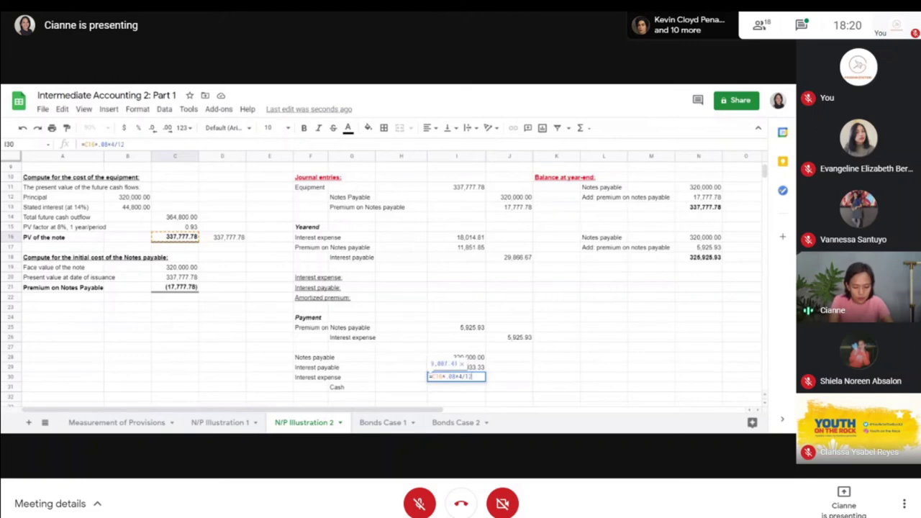
pyautogui.press('Return')
# - Compute the Cash credit in J31 as the sum of the payment debits in I28 through I30
pyautogui.click(509, 387)
pyautogui.write('=sum(')
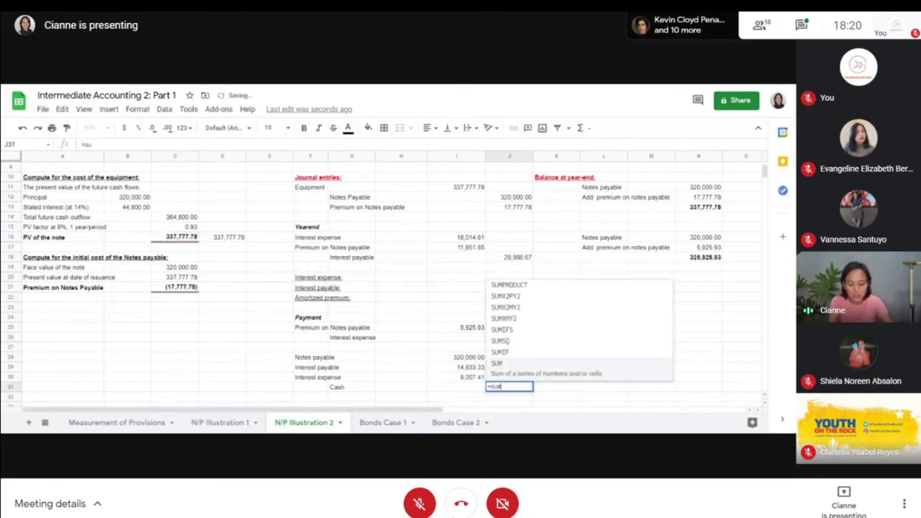
pyautogui.press('Left')
pyautogui.press('Up')
pyautogui.hotkey('shift', 'Up')
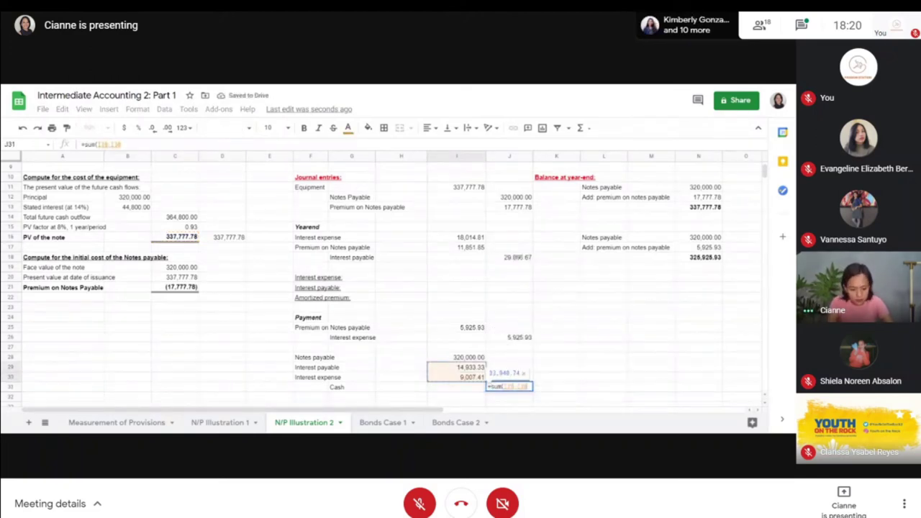
pyautogui.hotkey('shift', 'Up')
pyautogui.press('Return')
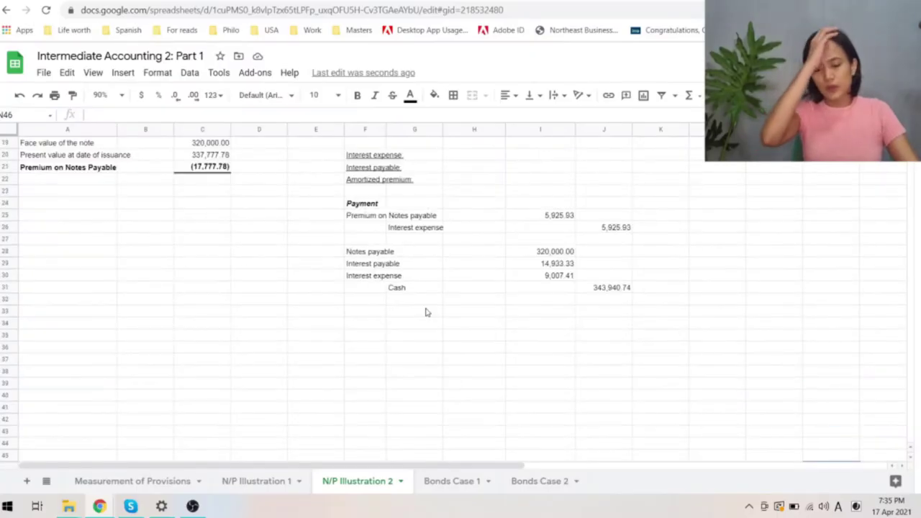
# - Move the Journal entries heading from F10 to E10
pyautogui.scroll(5, 427, 312)
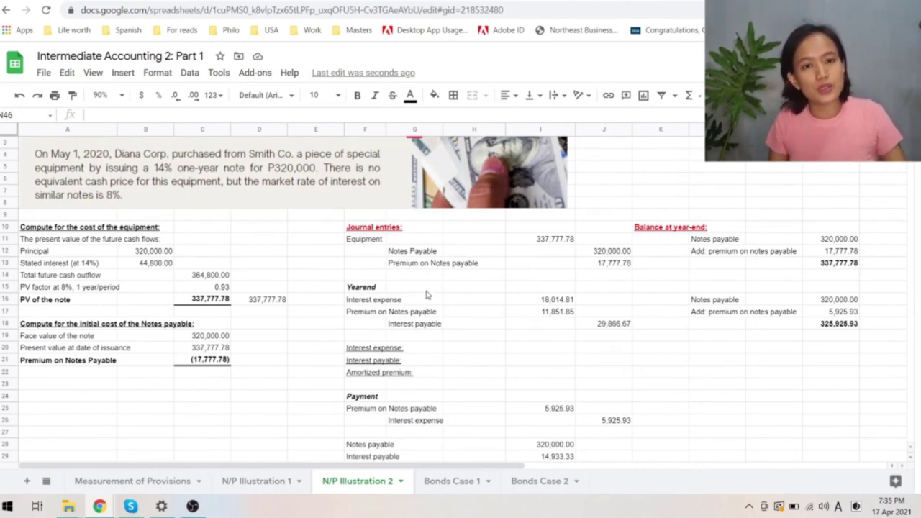
pyautogui.scroll(-2, 446, 342)
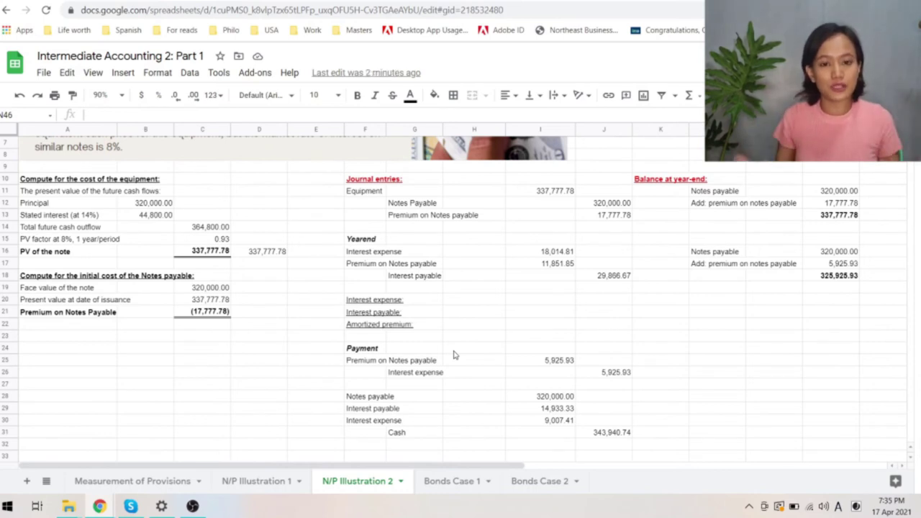
pyautogui.scroll(-1, 426, 384)
pyautogui.scroll(1, 425, 374)
pyautogui.click(375, 181)
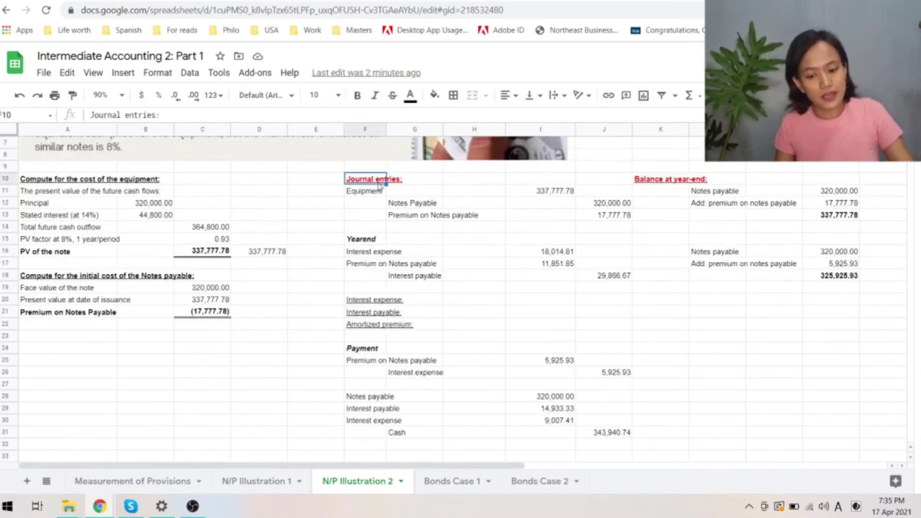
pyautogui.hotkey('ctrl', 'c')
pyautogui.press('Left')
pyautogui.hotkey('ctrl', 'v')
# - Date the issuance entry May 1, 2020 in E11 and the Yearend entry Dec 31, 2020 in E15
pyautogui.press('Down')
pyautogui.write('May 1, 2020')
pyautogui.press('Return')
pyautogui.press('Down')
pyautogui.press('Down')
pyautogui.press('Down')
pyautogui.write('Dec 31, 2020')
pyautogui.press('Return')
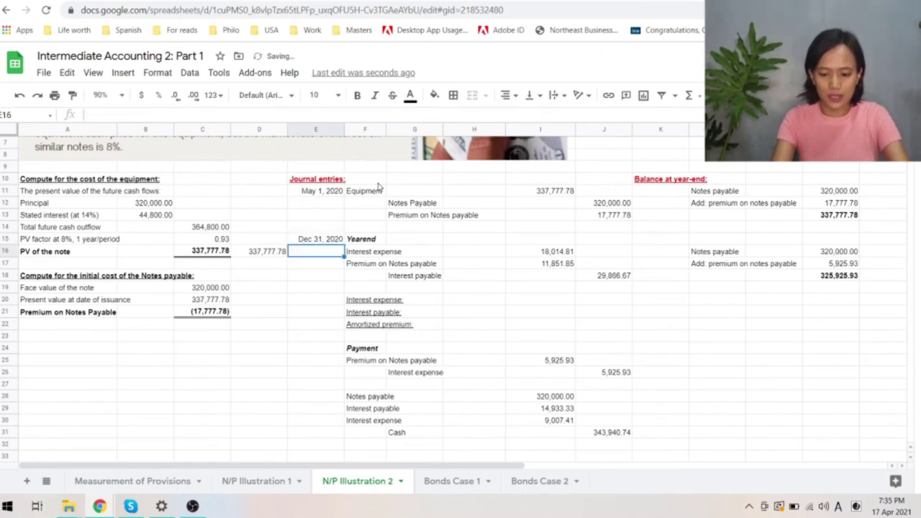
# - Date both payment entries May 1, 2021, in E25 for the premium write-off and E28 for the cash payment
pyautogui.press('Down')
pyautogui.press('Down')
pyautogui.press('Down')
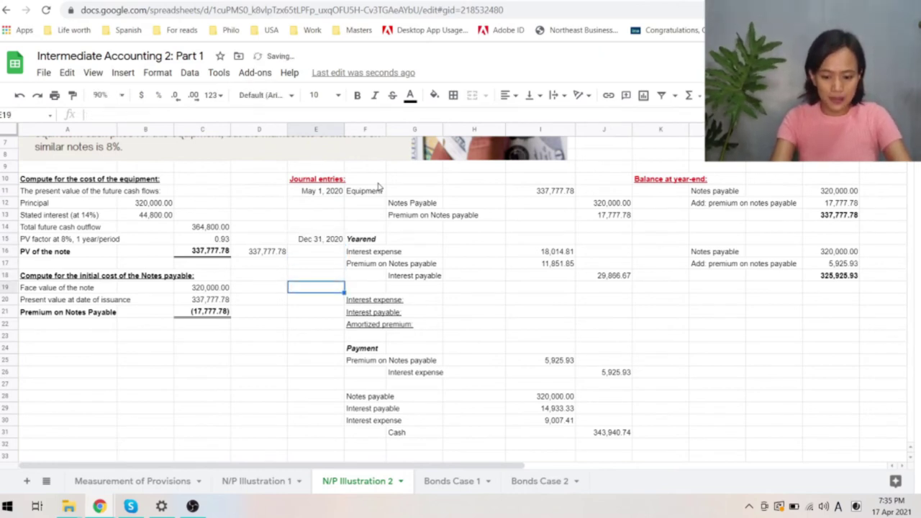
pyautogui.click(337, 361)
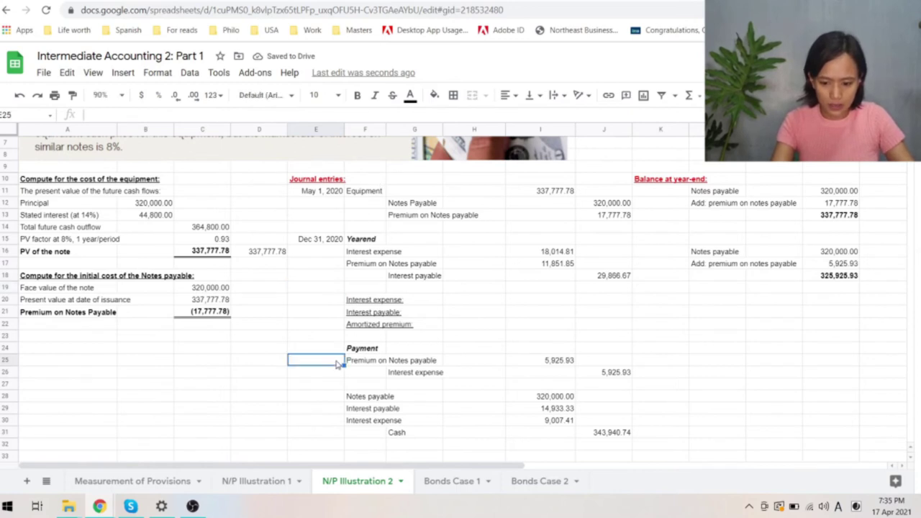
pyautogui.write('May 1, 202')
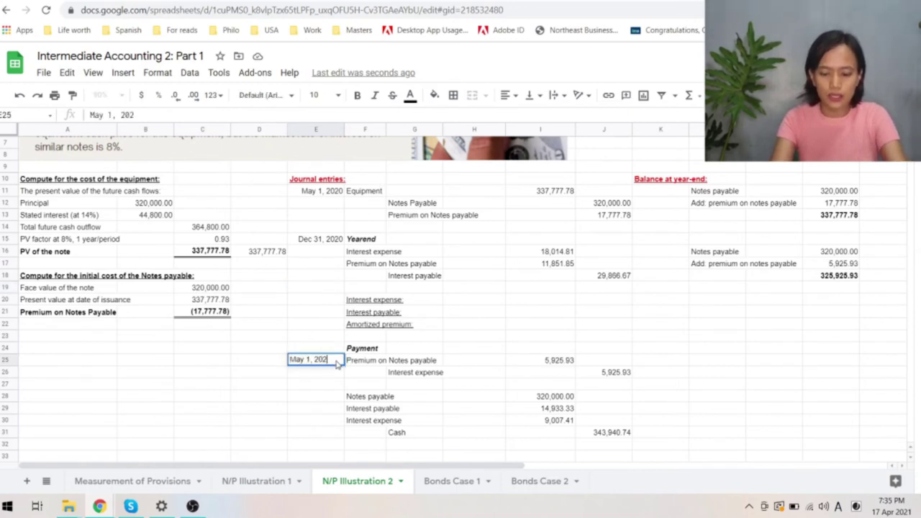
pyautogui.write('1')
pyautogui.press('Return')
pyautogui.press('Up')
pyautogui.hotkey('ctrl', 'c')
pyautogui.press('Down')
pyautogui.press('Down')
pyautogui.press('Down')
pyautogui.hotkey('ctrl', 'v')
pyautogui.hotkey('ctrl', 'shift', 'v')
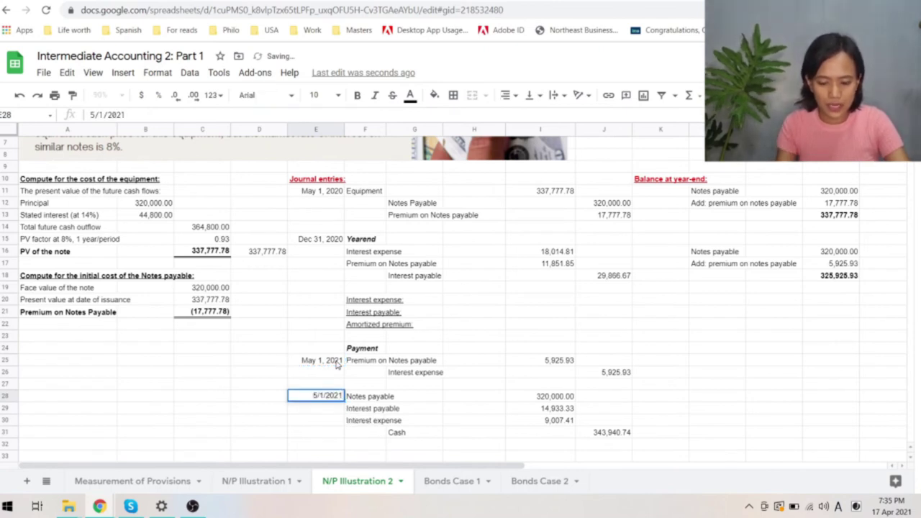
pyautogui.press('Down')
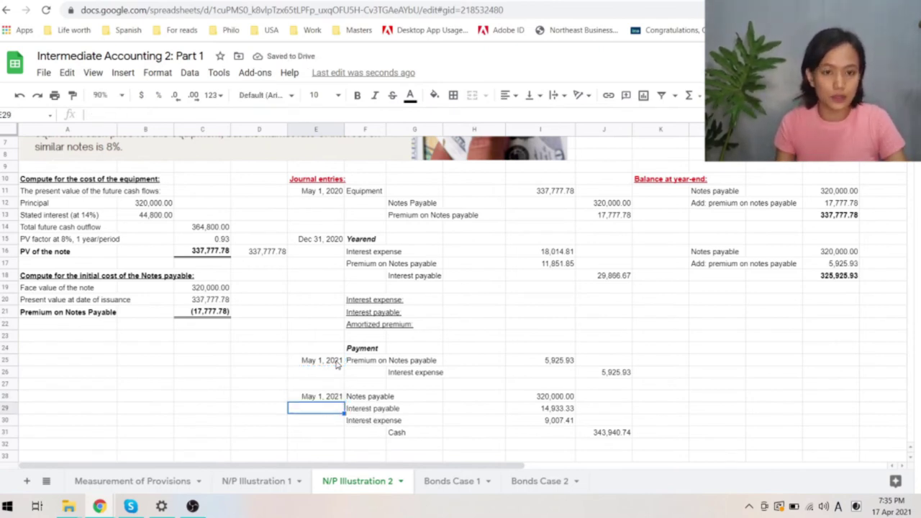
# - Move the J12*14%*4/12 formula from the Interest payable debit in I29 to the Interest expense debit in I30
pyautogui.press('Right')
pyautogui.press('Right')
pyautogui.press('Right')
pyautogui.press('Right')
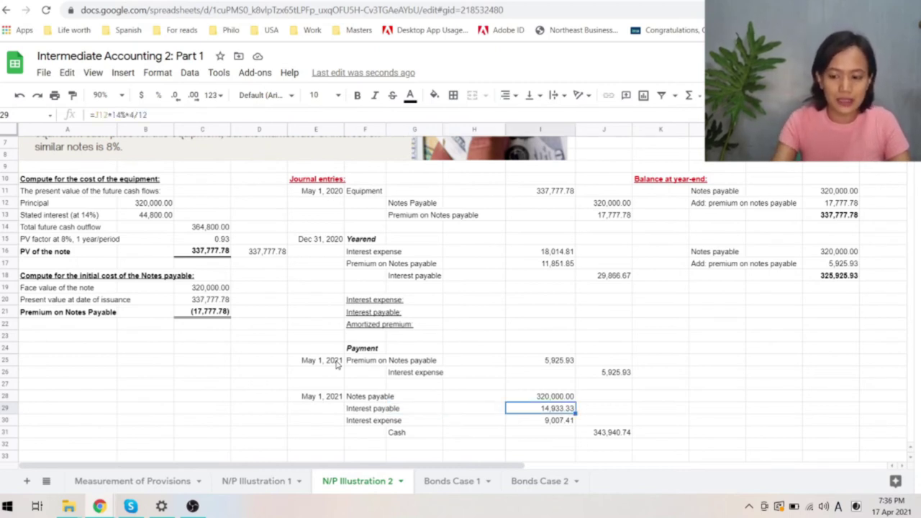
pyautogui.hotkey('ctrl', 'c')
pyautogui.press('Down')
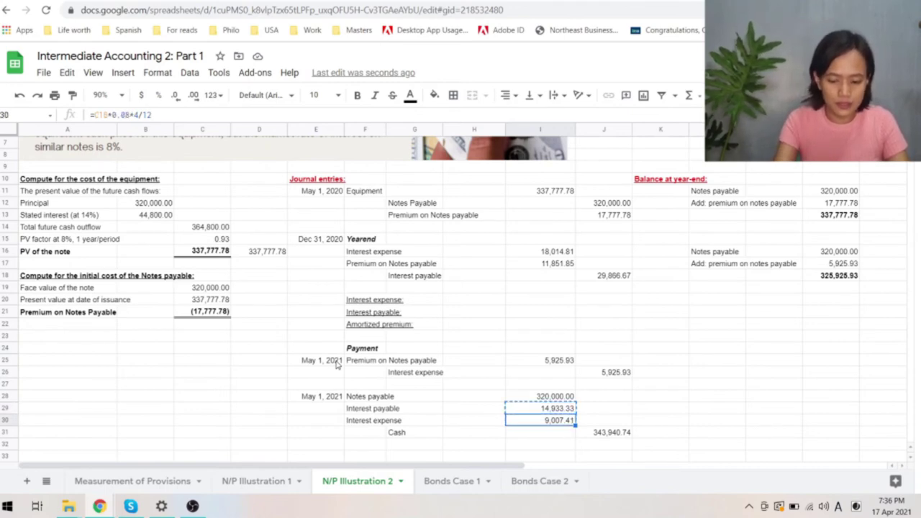
pyautogui.hotkey('ctrl', 'v')
# - Check the net interest expense by subtracting J26 from I30 in scratch cell I33, and clear that cell
pyautogui.scroll(3, 336, 365)
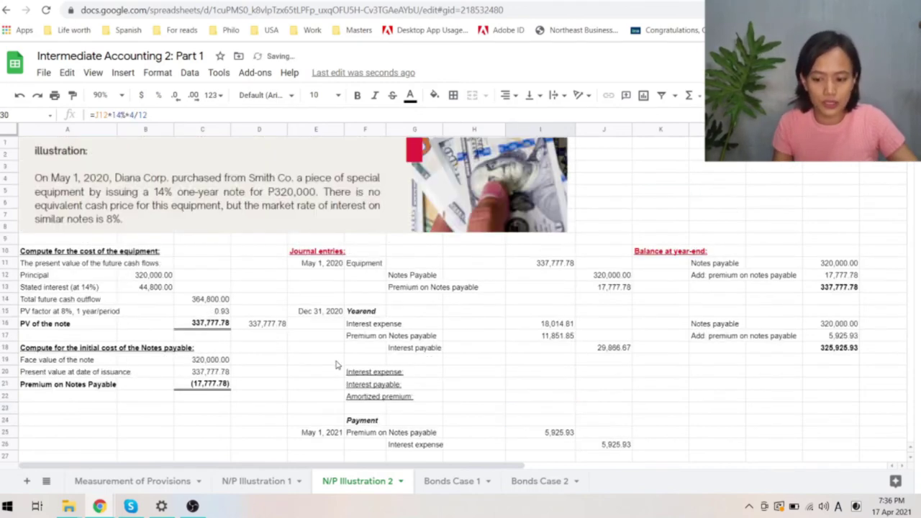
pyautogui.scroll(-2, 410, 351)
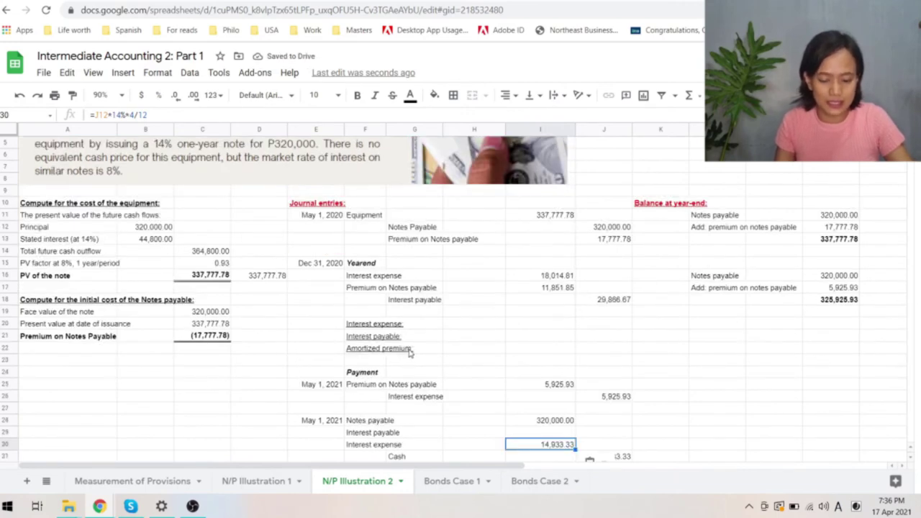
pyautogui.scroll(-2, 405, 406)
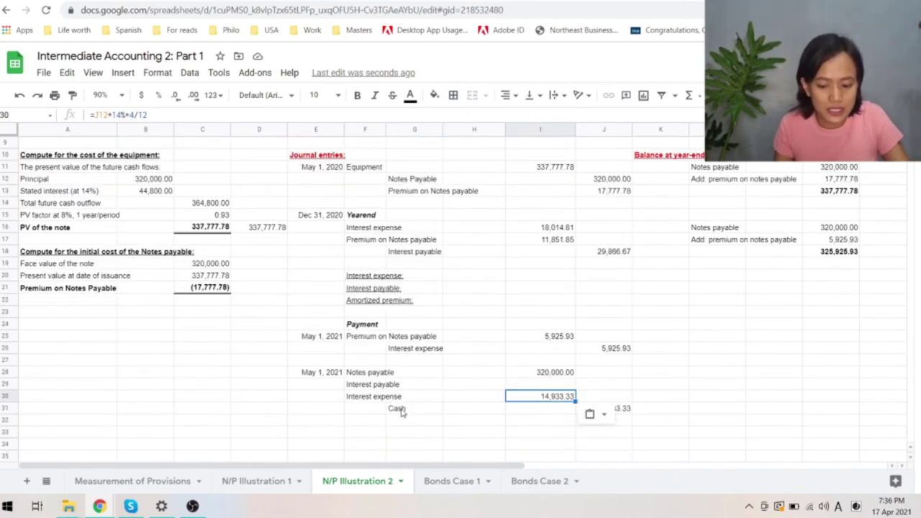
pyautogui.moveTo(410, 352); pyautogui.dragTo(587, 354)
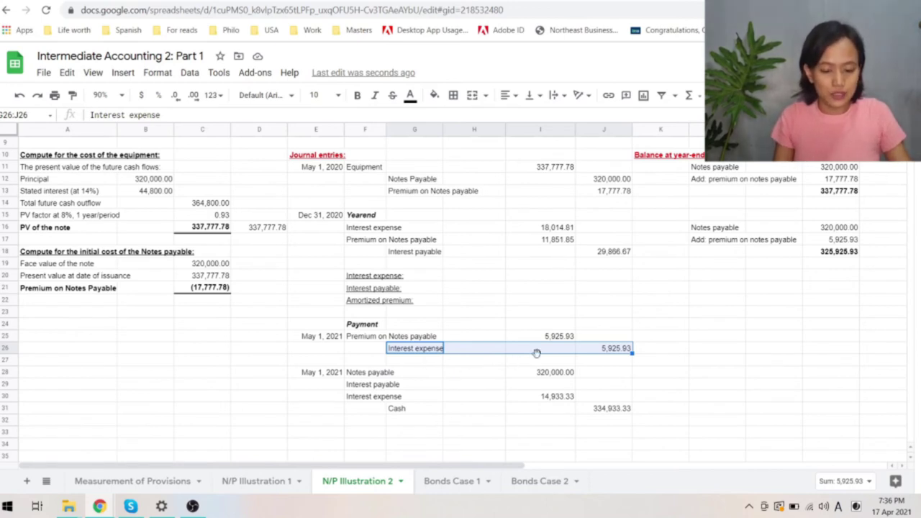
pyautogui.click(566, 432)
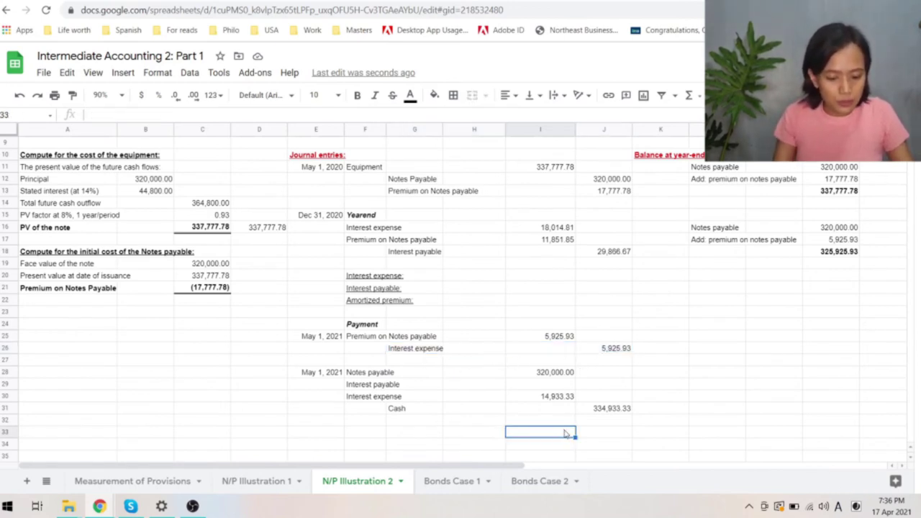
pyautogui.write('=')
pyautogui.click(552, 397)
pyautogui.write('-')
pyautogui.click(612, 350)
pyautogui.press('Return')
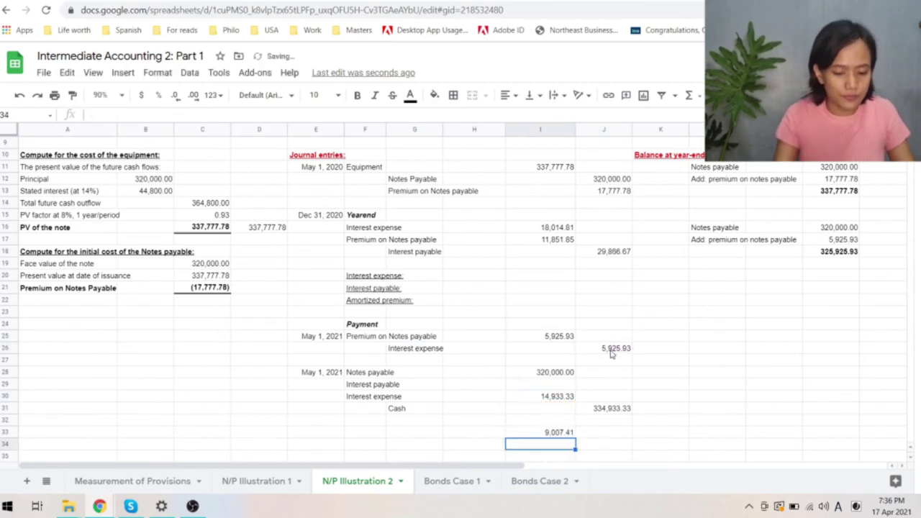
pyautogui.click(570, 432)
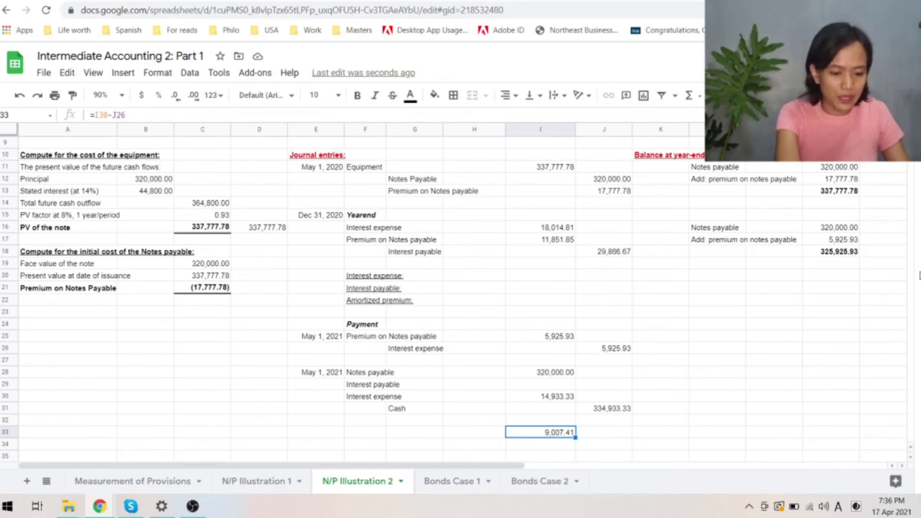
pyautogui.click(839, 242)
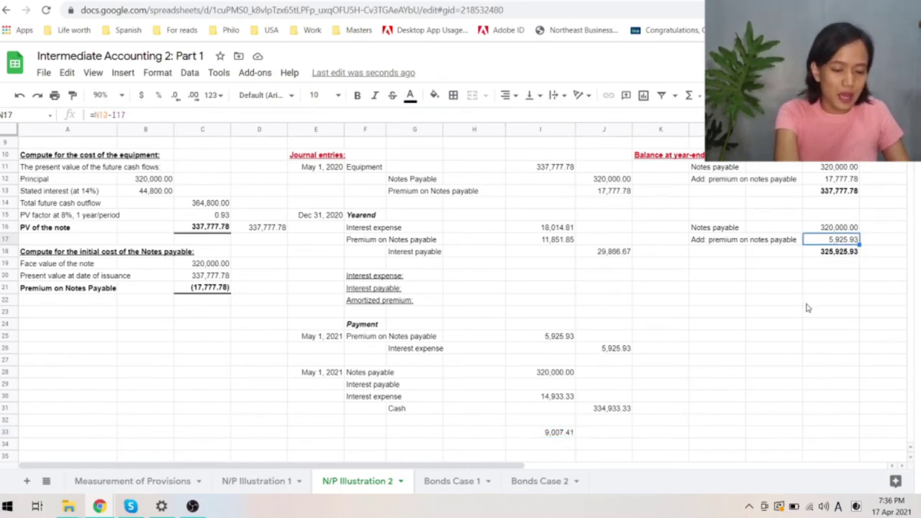
pyautogui.click(572, 436)
pyautogui.press('Delete')
# - Link the Interest payable debit in I29 of the payment entry to the year-end interest payable in J18
pyautogui.click(546, 385)
pyautogui.write('=')
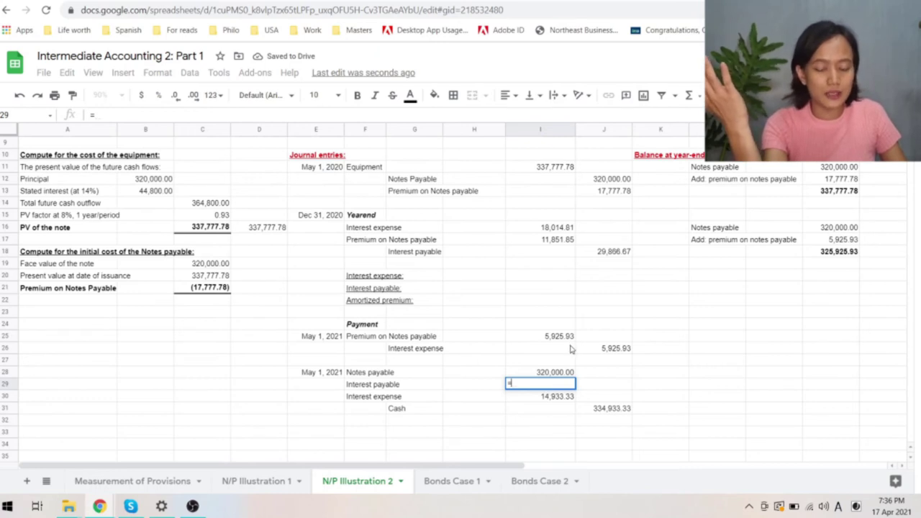
pyautogui.click(611, 258)
pyautogui.write('\\')
pyautogui.press('Return')
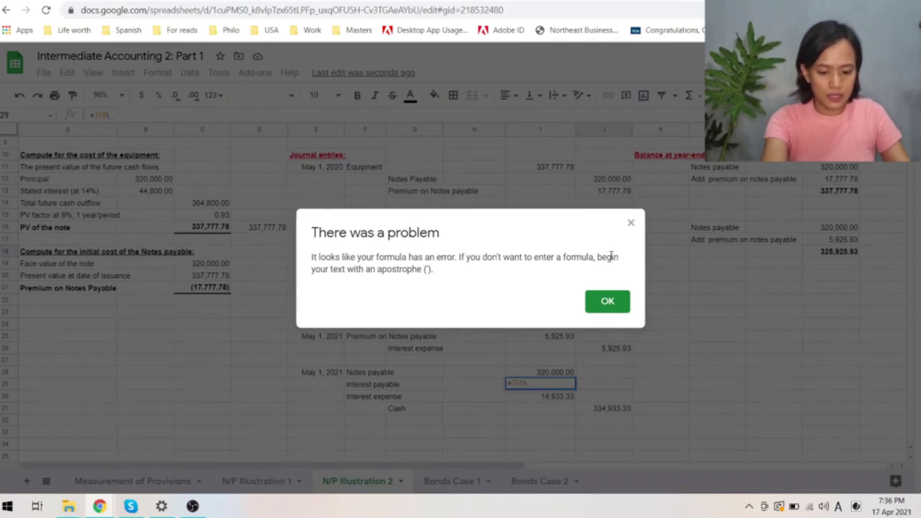
pyautogui.press('Return')
pyautogui.press('Escape')
pyautogui.press('Down')
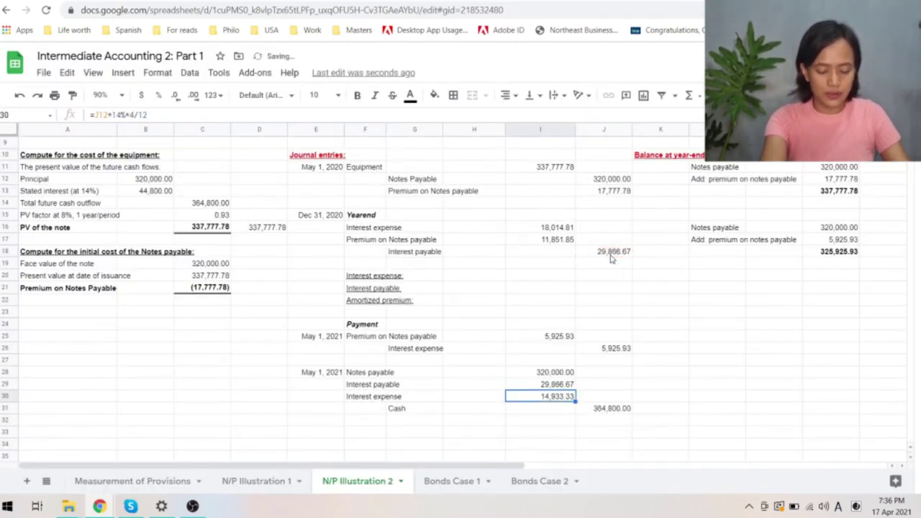
# - Check the Cash credit in J31 and the combined interest debits in I29:I30 against the payment entry's account lines
pyautogui.press('Down')
pyautogui.press('Right')
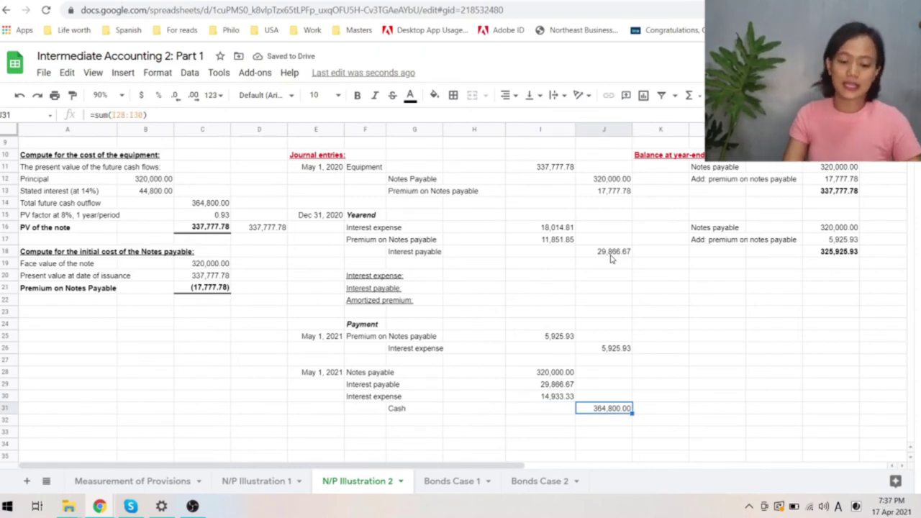
pyautogui.press('Left')
pyautogui.press('Up')
pyautogui.press('Up')
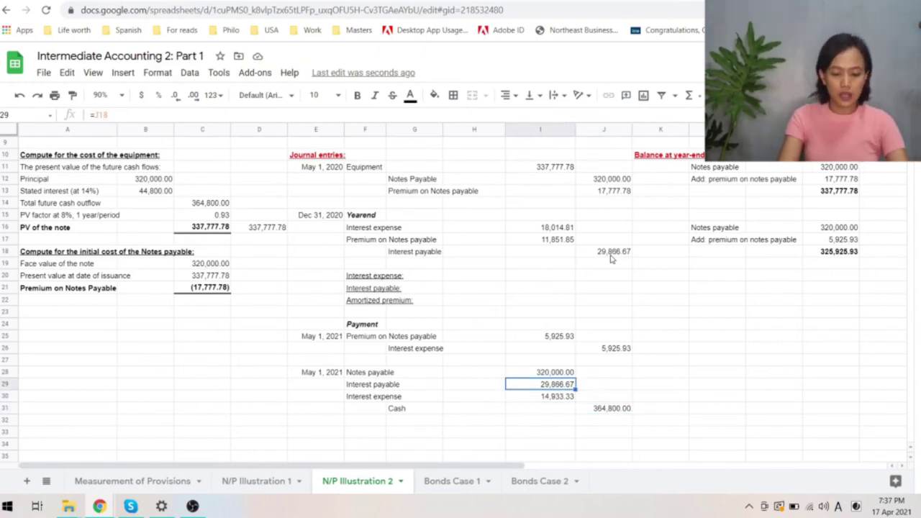
pyautogui.hotkey('shift', 'Down')
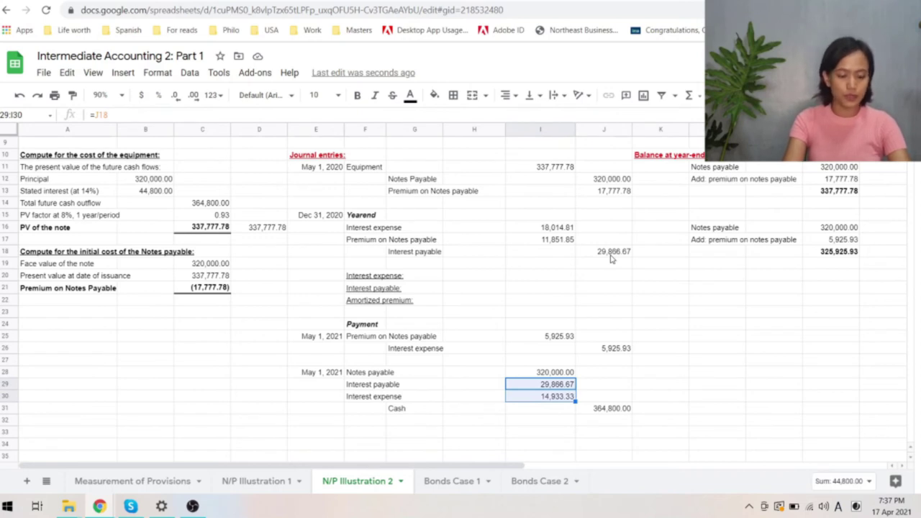
pyautogui.press('Left')
pyautogui.press('Left')
pyautogui.press('Left')
pyautogui.press('Left')
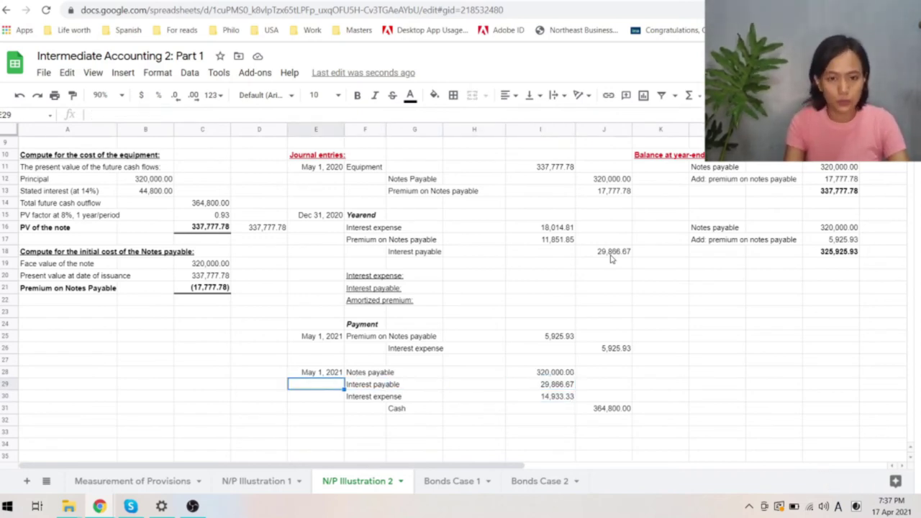
pyautogui.press('Right')
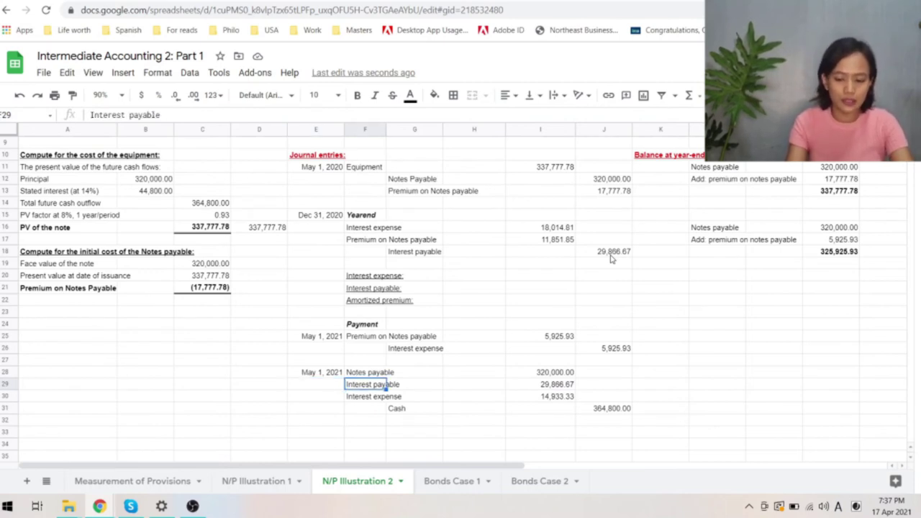
pyautogui.press('Up')
pyautogui.press('Up')
pyautogui.press('Up')
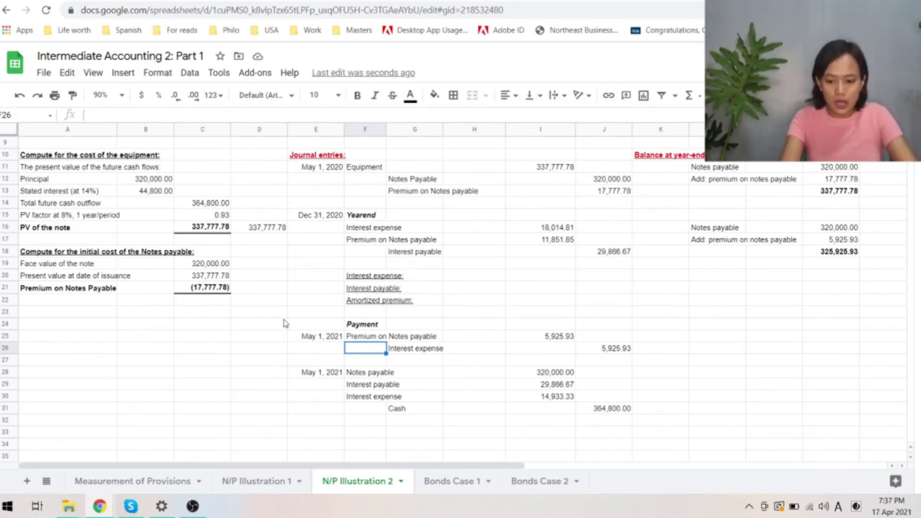
# - Insert eight blank rows above the Payment section, starting at row 24
pyautogui.moveTo(6, 325); pyautogui.dragTo(6, 412)
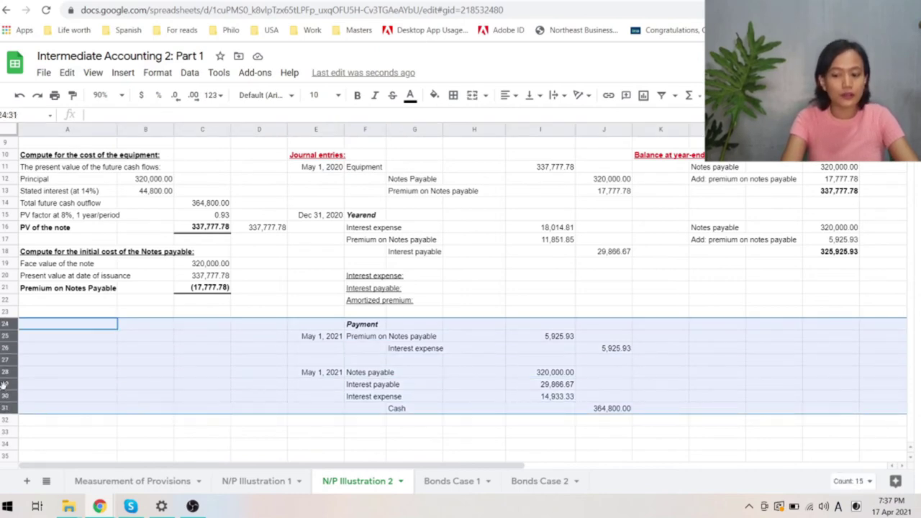
pyautogui.rightClick(4, 385)
pyautogui.click(39, 209)
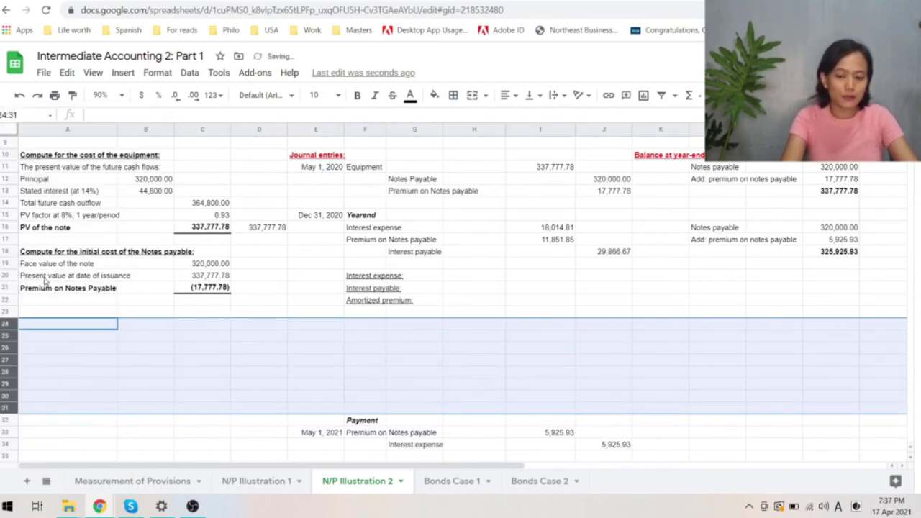
# - Enter the date May 1, 2021 in E24 for a new interest accrual entry
pyautogui.click(328, 329)
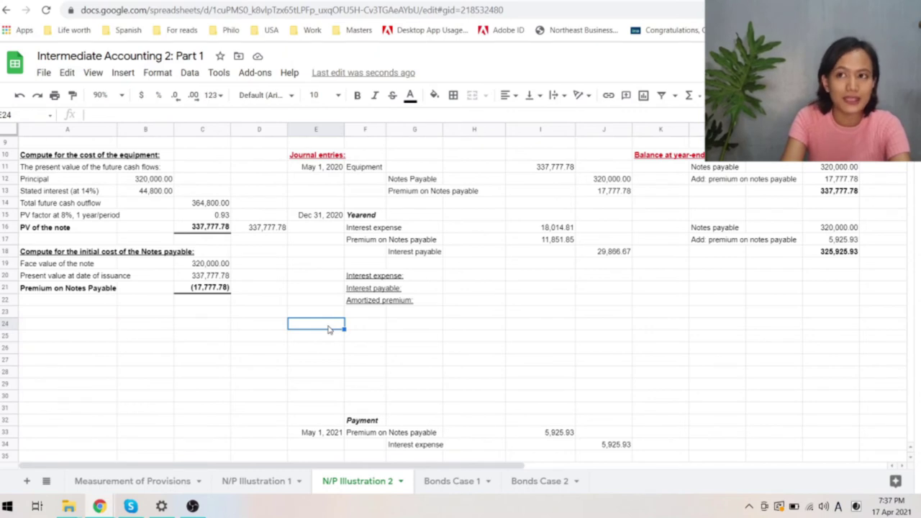
pyautogui.write('May')
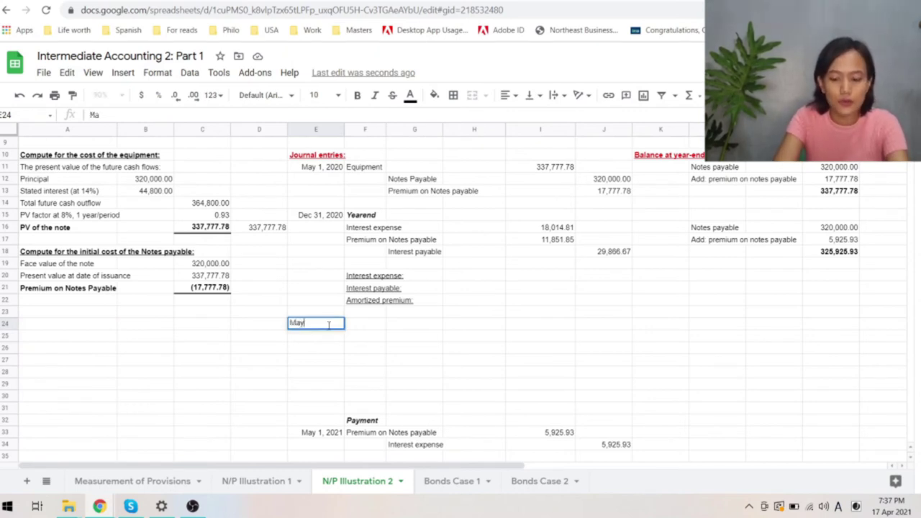
pyautogui.write(' 1, 2021')
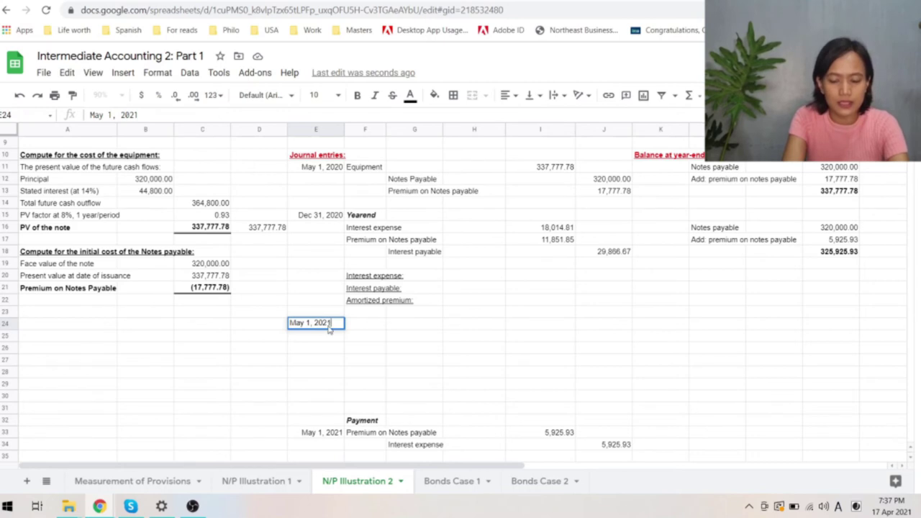
pyautogui.press('Return')
pyautogui.click(330, 327)
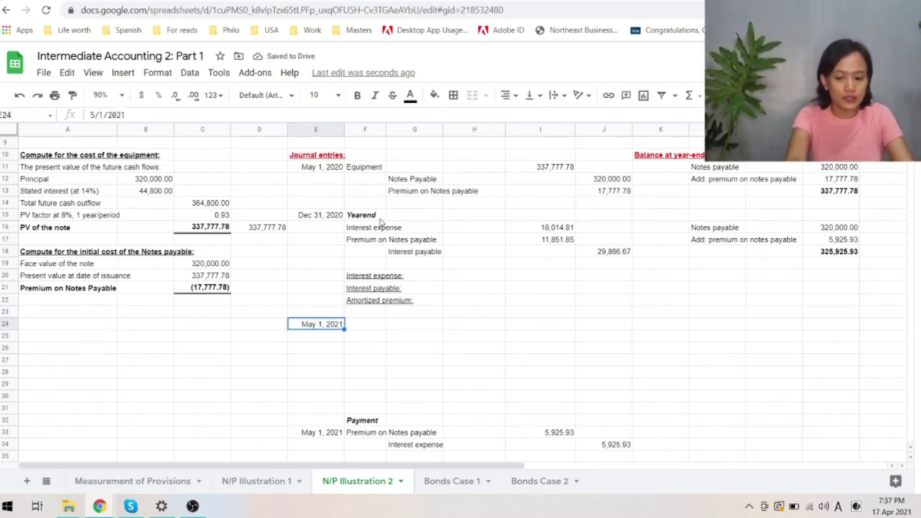
# - Copy the Yearend journal entry lines in F16:J18 to the rows starting at F24
pyautogui.moveTo(354, 230); pyautogui.dragTo(631, 254)
pyautogui.hotkey('ctrl', 'c')
pyautogui.click(366, 324)
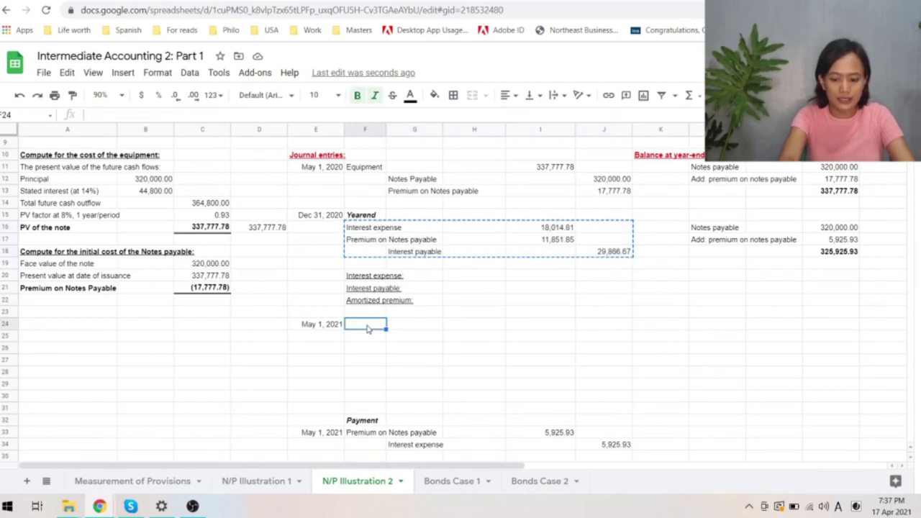
pyautogui.hotkey('ctrl', 'v')
# - Compute the May 1, 2021 Interest expense debit in I24 as C16*8%*4/12
pyautogui.click(550, 325)
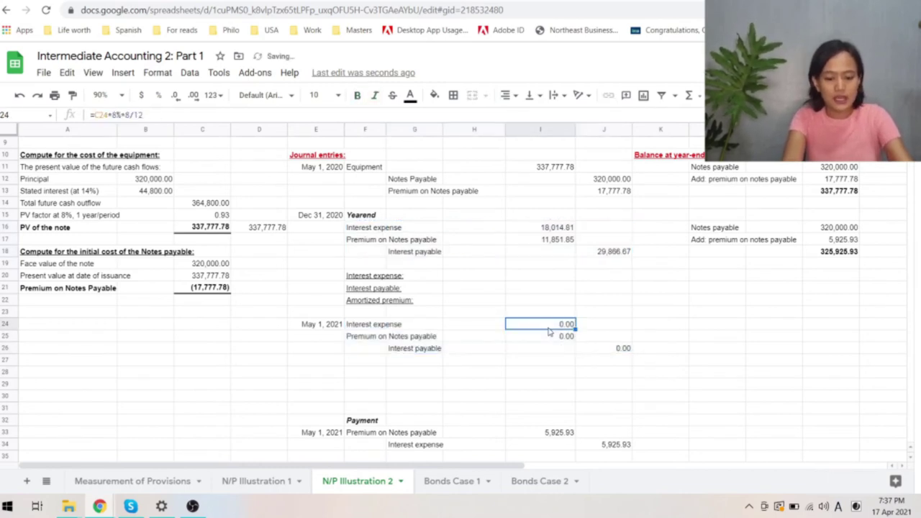
pyautogui.write('=')
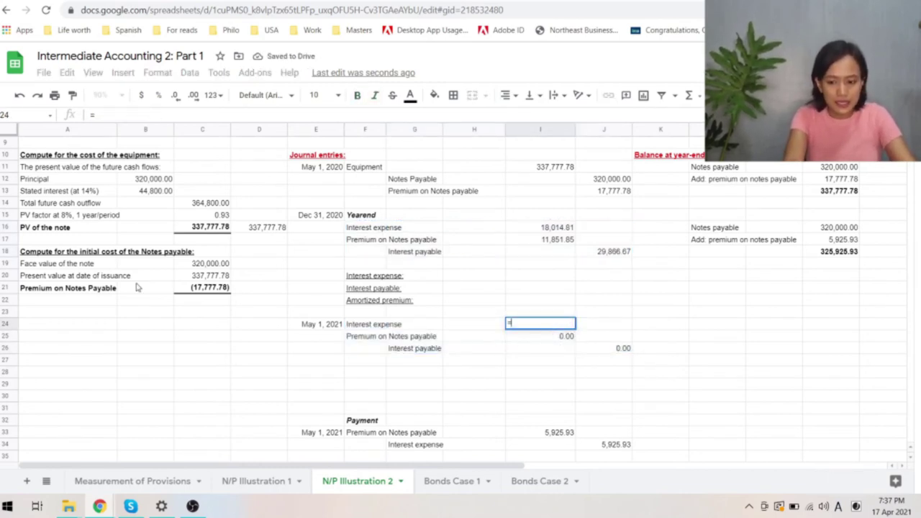
pyautogui.click(197, 230)
pyautogui.write('*')
pyautogui.write('%')
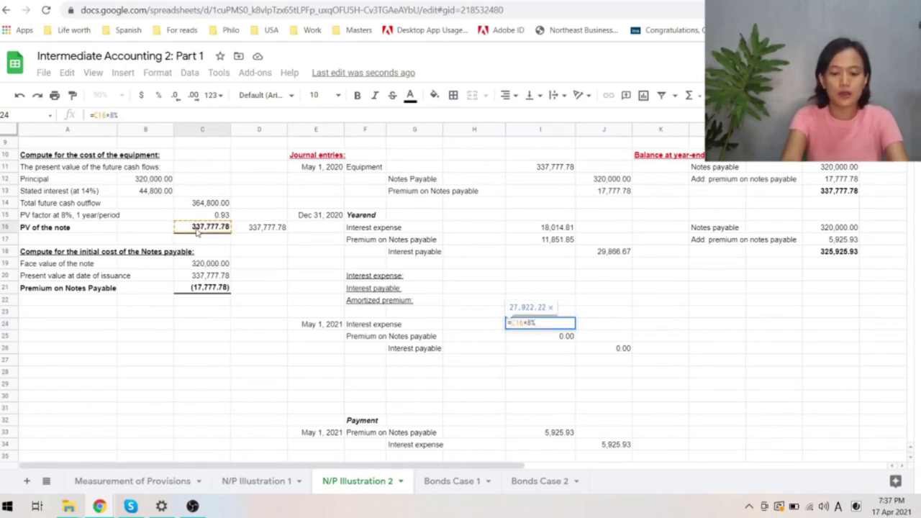
pyautogui.write('*4/12')
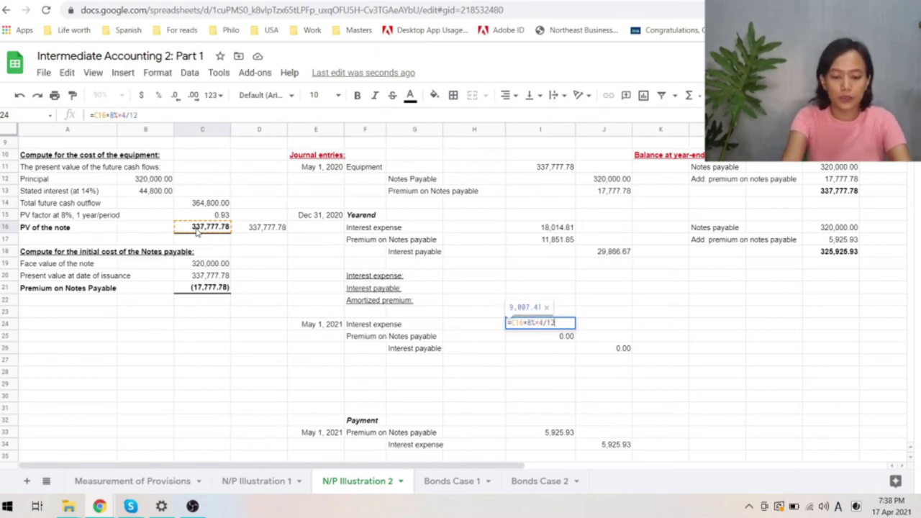
pyautogui.press('Return')
# - Compute the May 1, 2021 Interest payable credit in J26 as C19*14%*4/12
pyautogui.press('Down')
pyautogui.press('Right')
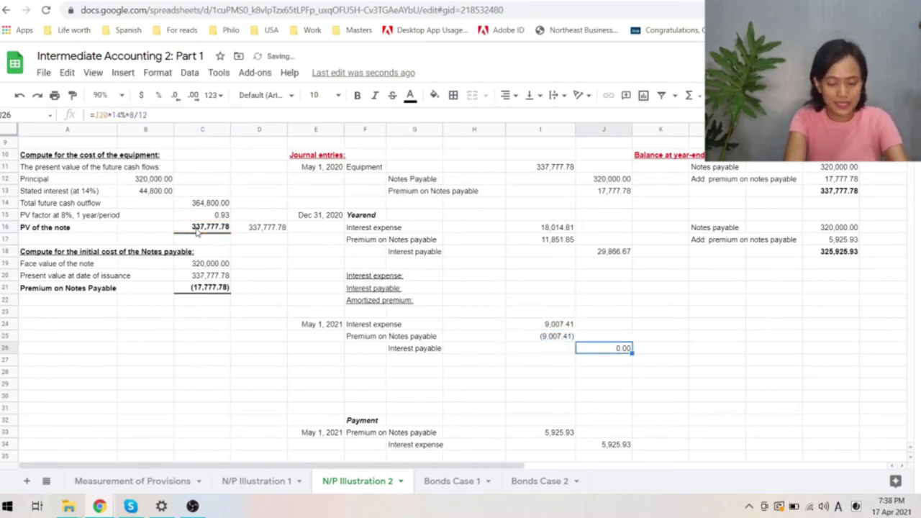
pyautogui.write('=')
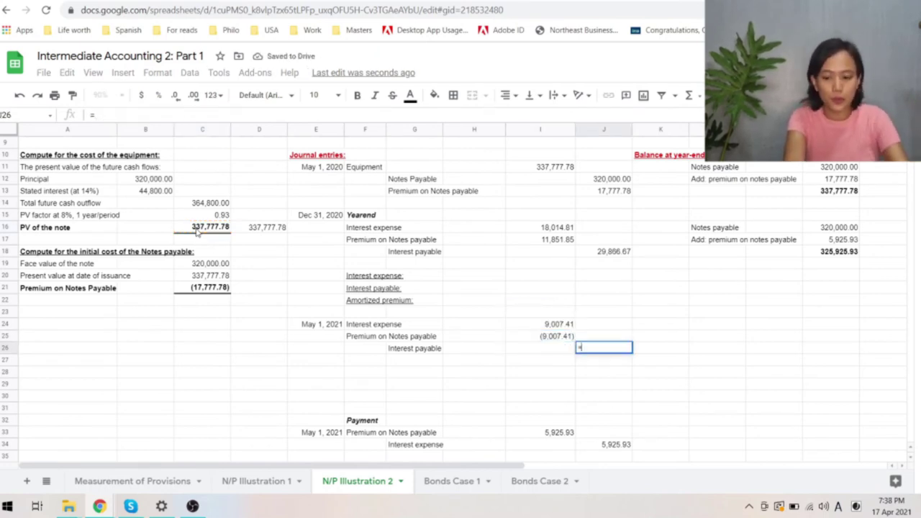
pyautogui.click(208, 266)
pyautogui.write('*14%*4/12')
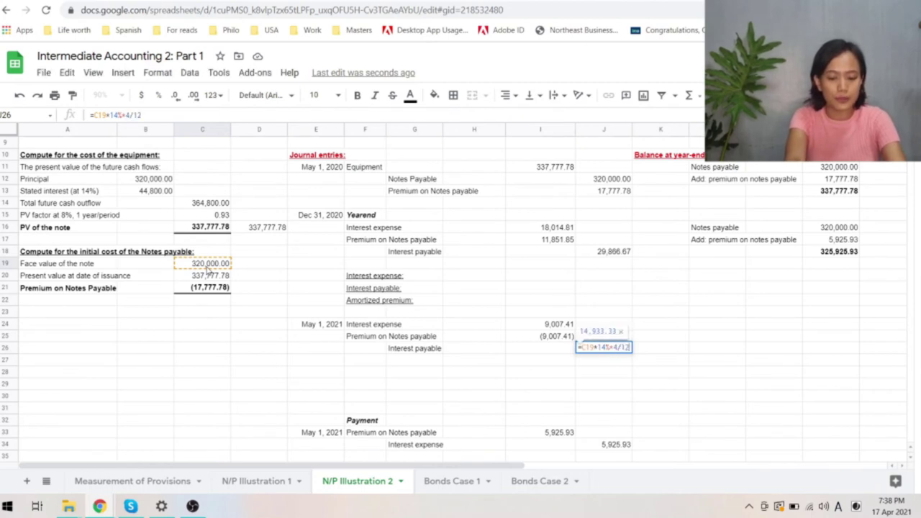
pyautogui.press('Return')
# - Review the May 1, 2021 accrual entry's expense, premium and payable amounts against the premium write-off in the Payment section
pyautogui.press('Left')
pyautogui.press('Up')
pyautogui.press('Up')
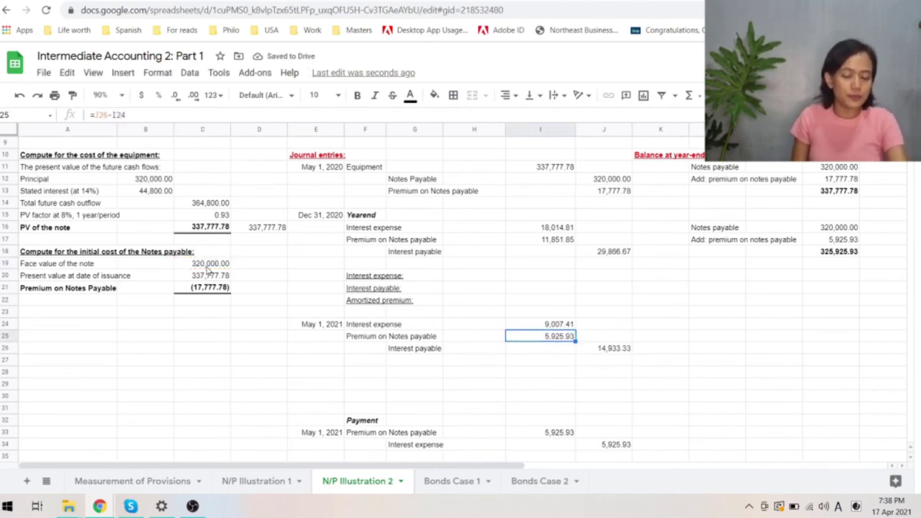
pyautogui.click(561, 434)
pyautogui.click(590, 446)
pyautogui.moveTo(539, 300); pyautogui.dragTo(281, 363)
pyautogui.click(379, 327)
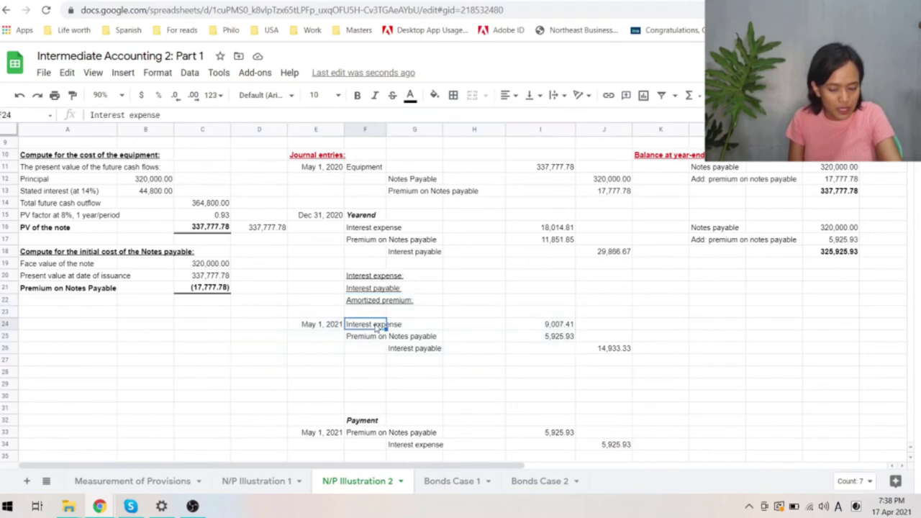
pyautogui.click(568, 325)
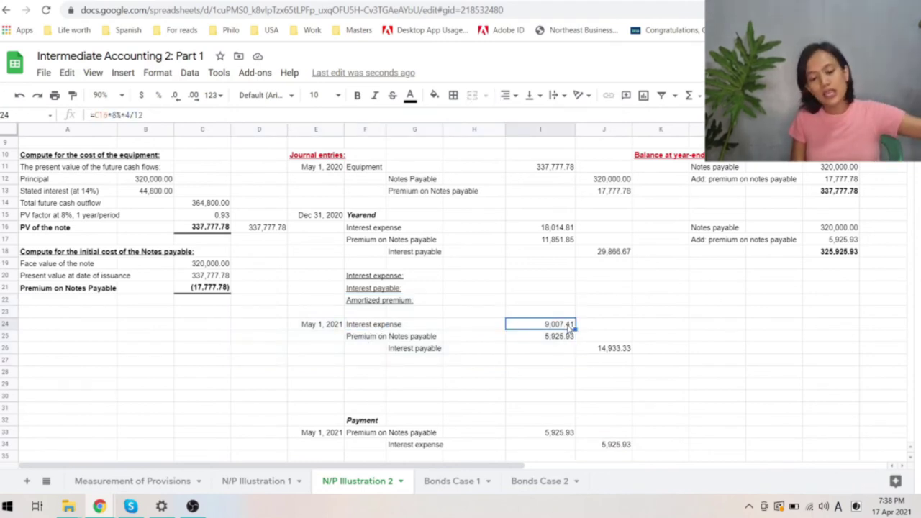
pyautogui.click(423, 349)
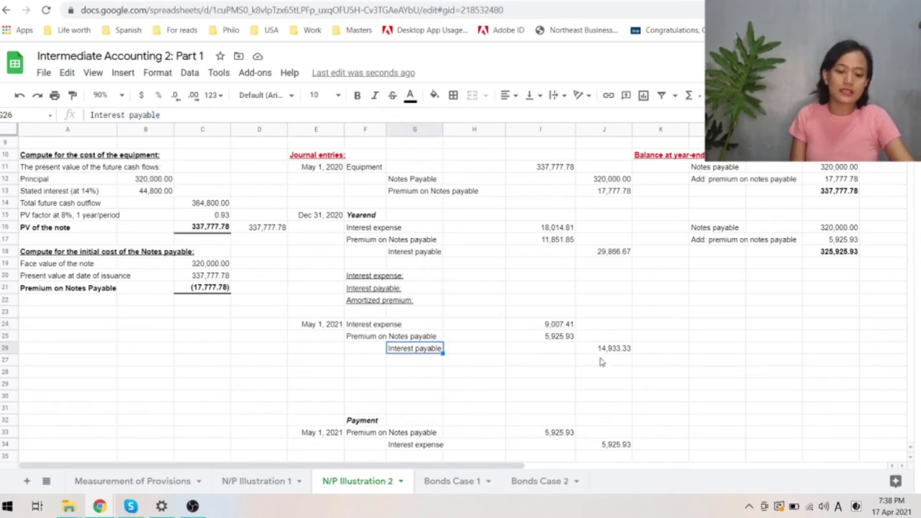
pyautogui.click(613, 348)
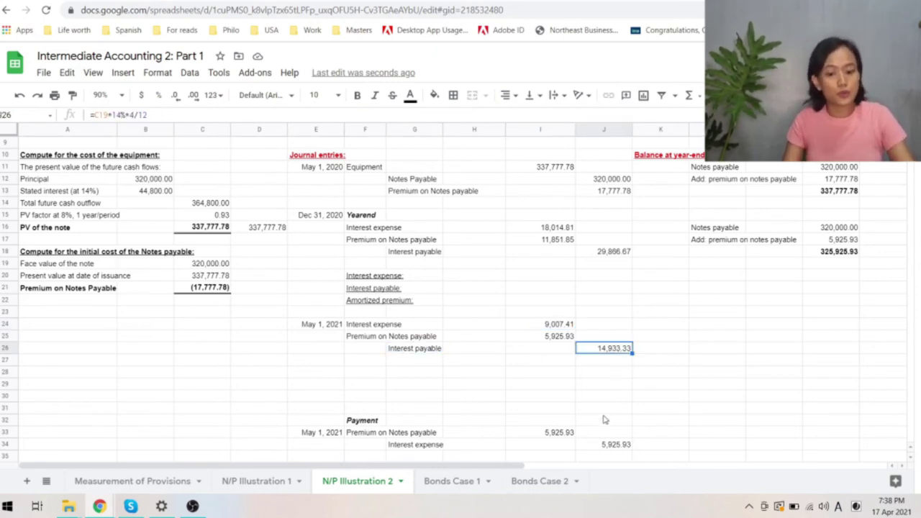
# - Enter the date May 1, 2021 in E28 for the new settlement entry
pyautogui.click(320, 376)
pyautogui.write('May ')
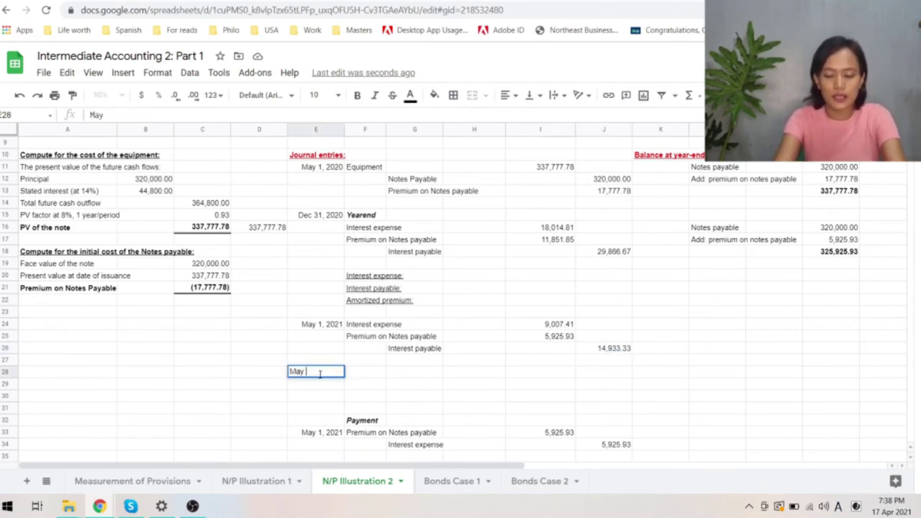
pyautogui.write('1, 2021')
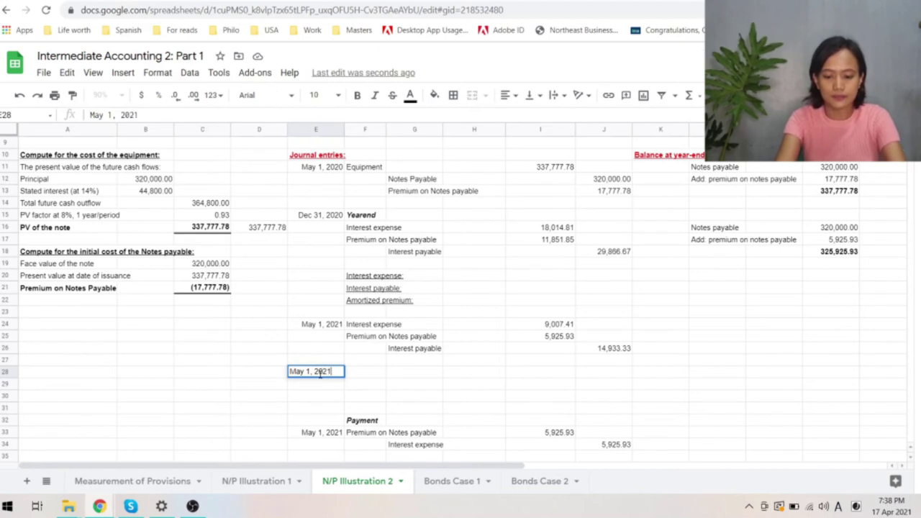
pyautogui.press('Return')
pyautogui.press('Up')
# - Enter the settlement entry's account titles: Notes payable in F28, Interest payable in F29 and Cash in G30
pyautogui.press('Right')
pyautogui.hotkey('ctrl', 'b')
pyautogui.hotkey('ctrl', 'i')
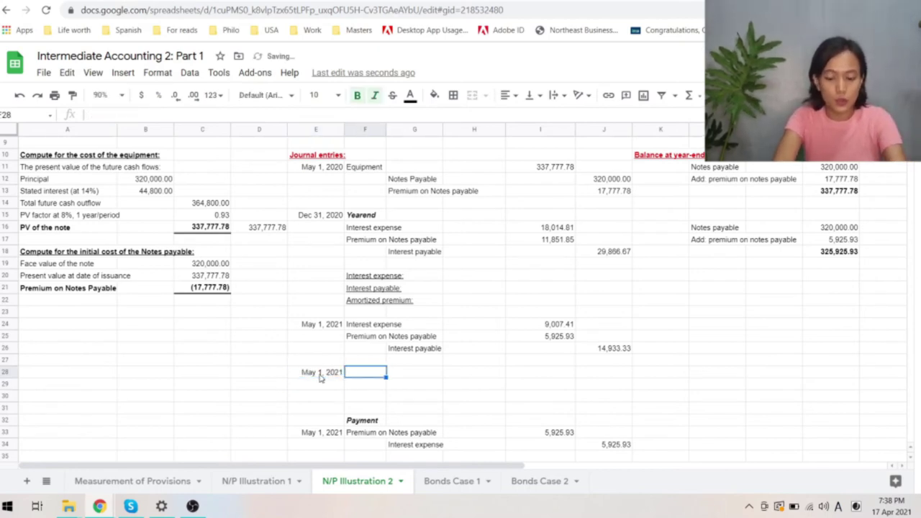
pyautogui.write('Notes p')
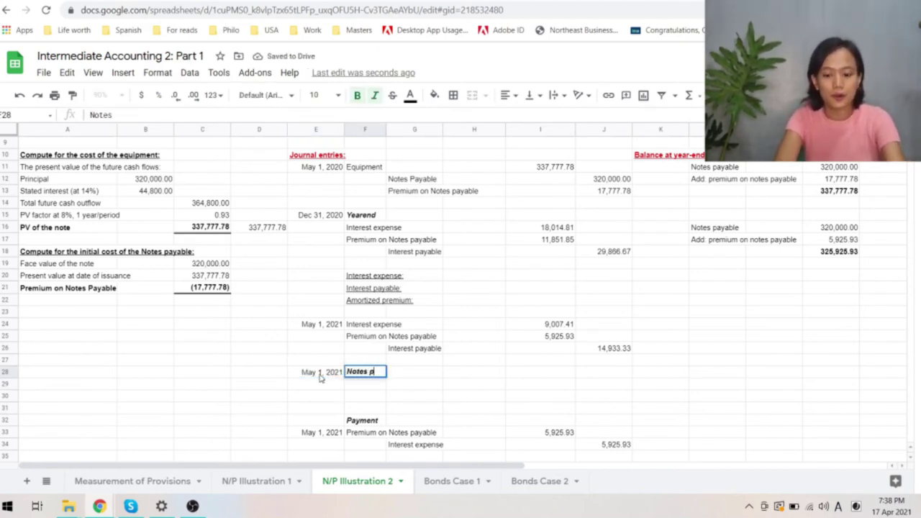
pyautogui.write('ayable')
pyautogui.press('Return')
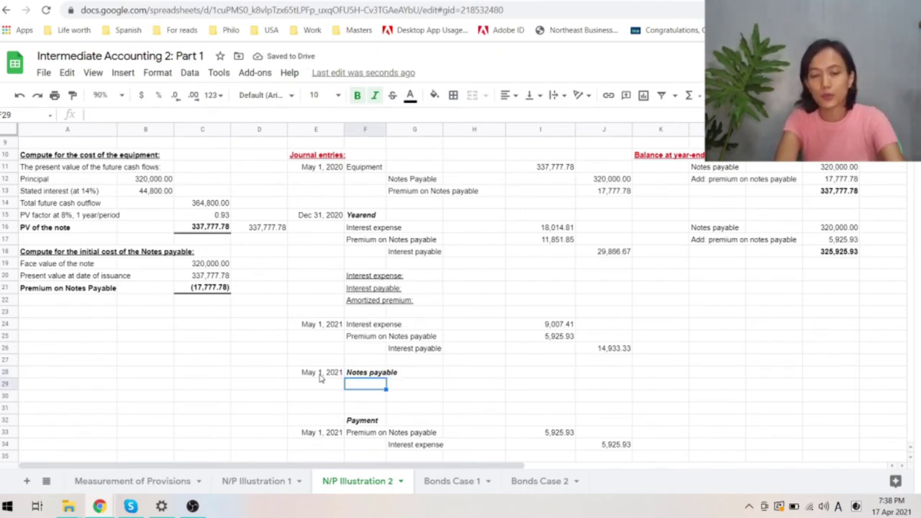
pyautogui.write('Int')
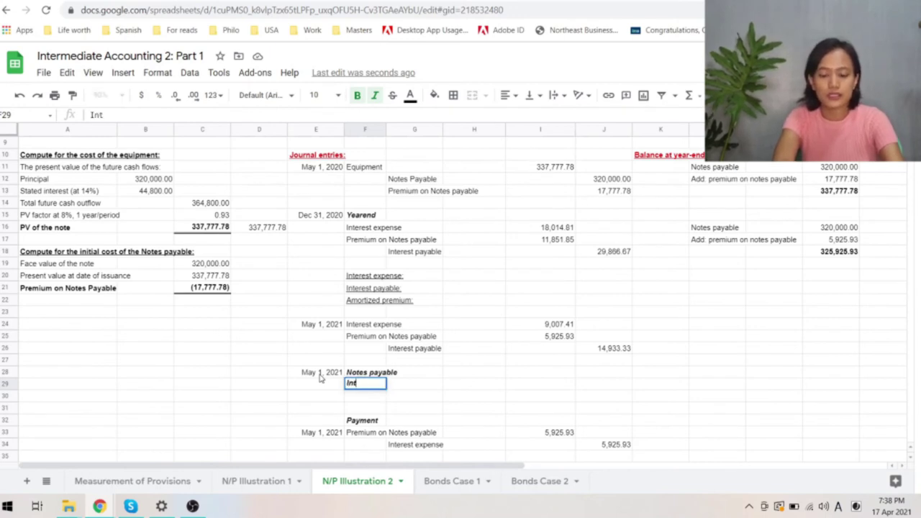
pyautogui.write('erest payable')
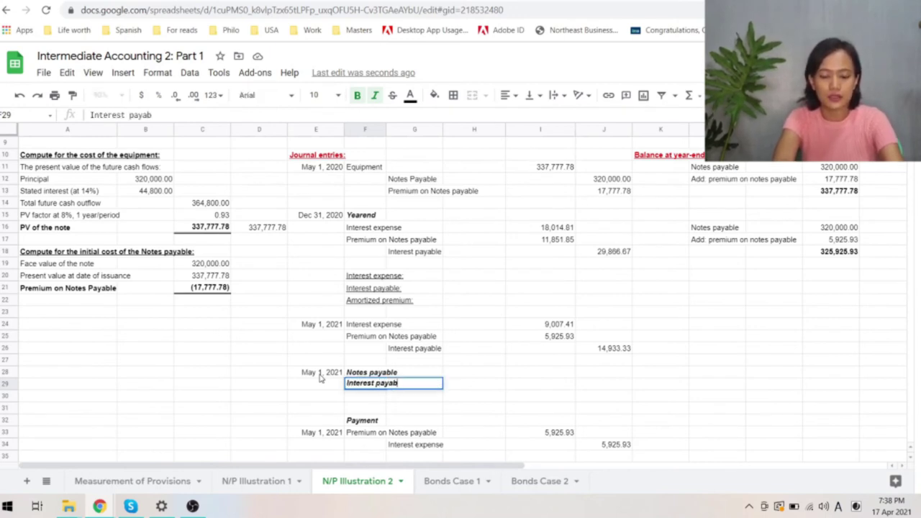
pyautogui.press('Tab')
pyautogui.press('Down')
pyautogui.write('Cash')
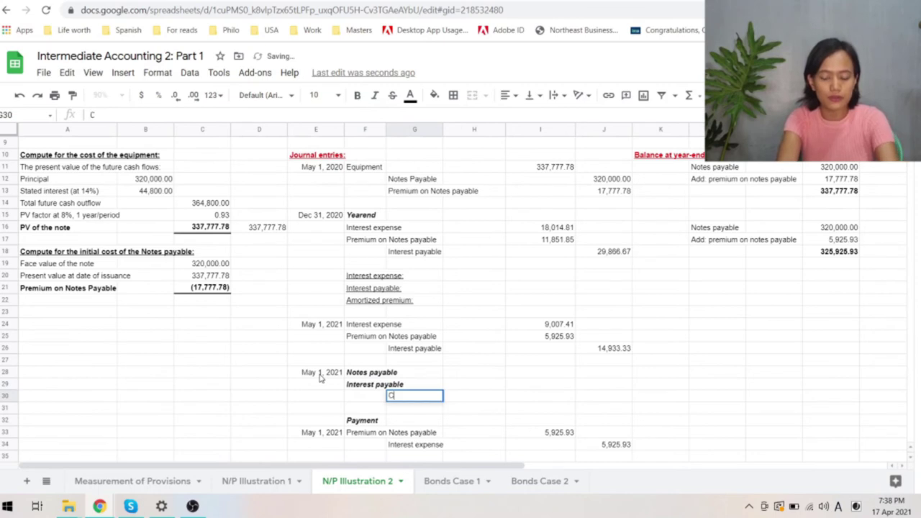
pyautogui.press('Return')
# - Remove the bold and italic formatting from the account titles in F28:F29
pyautogui.press('Left')
pyautogui.press('Up')
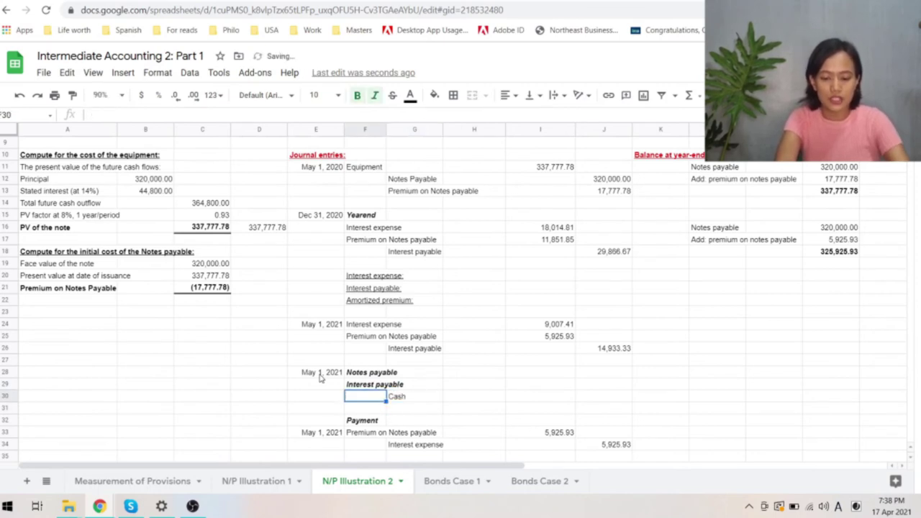
pyautogui.press('Up')
pyautogui.hotkey('shift', 'Up')
pyautogui.hotkey('ctrl', 'b')
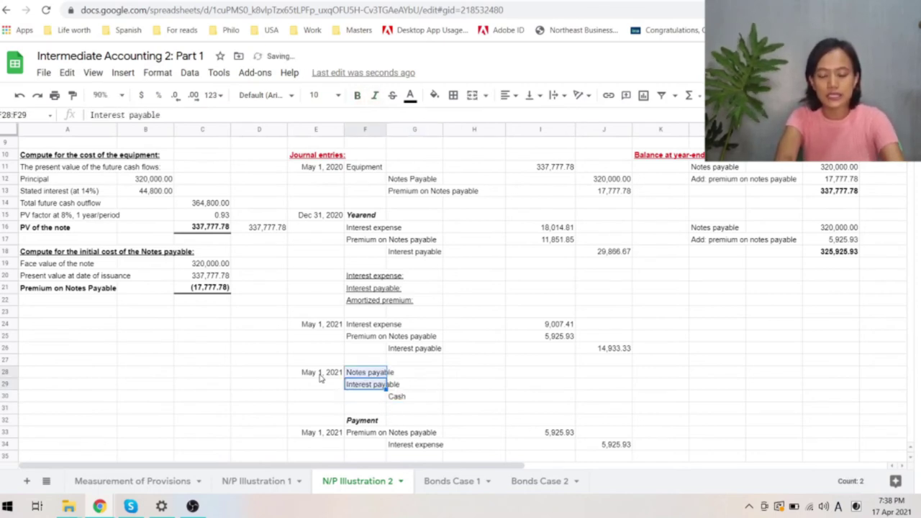
pyautogui.hotkey('ctrl', 'i')
# - Link the Notes payable debit in I28 to the note's face value in C19
pyautogui.press('Right')
pyautogui.press('Right')
pyautogui.press('Up')
pyautogui.press('Right')
pyautogui.write('=')
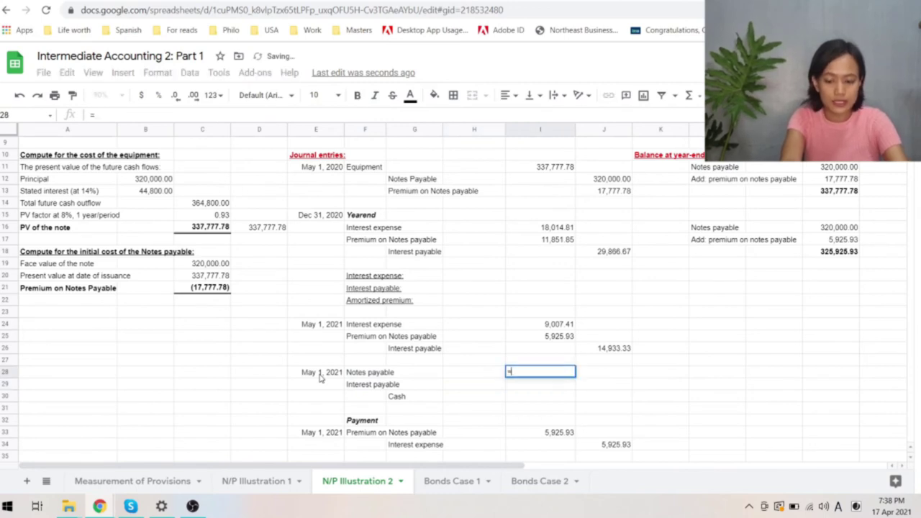
pyautogui.click(216, 263)
pyautogui.press('Return')
# - Compute the Interest payable debit in I29 as J18+J26
pyautogui.write('=')
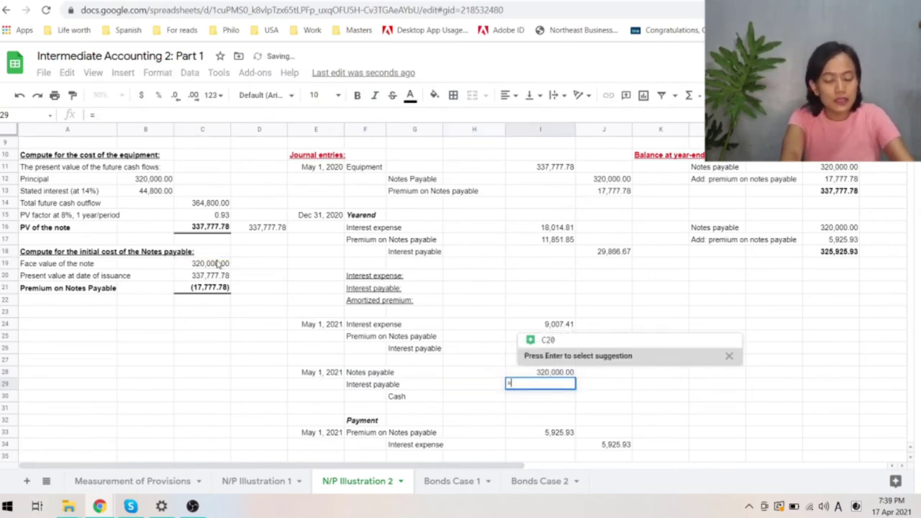
pyautogui.click(614, 251)
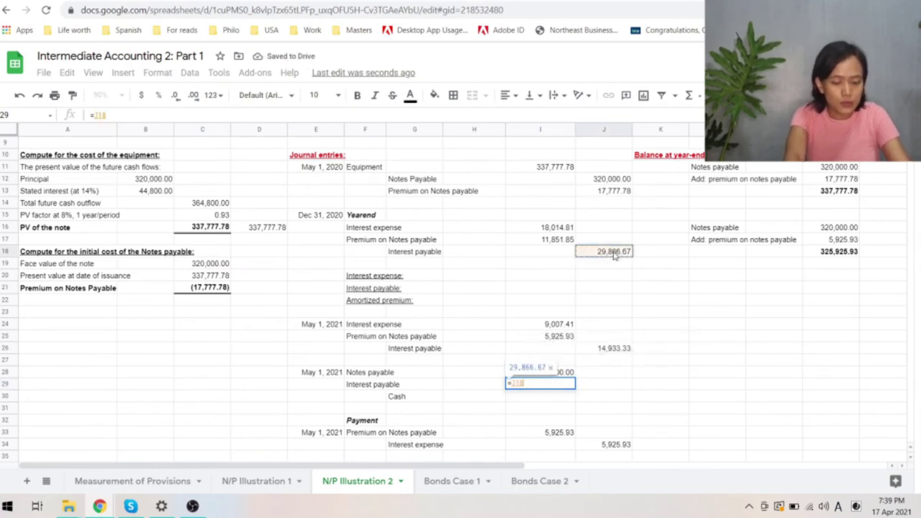
pyautogui.write('+')
pyautogui.click(630, 348)
pyautogui.press('Return')
# - Compute the Cash credit in J30 as the sum of I28:I29
pyautogui.press('Right')
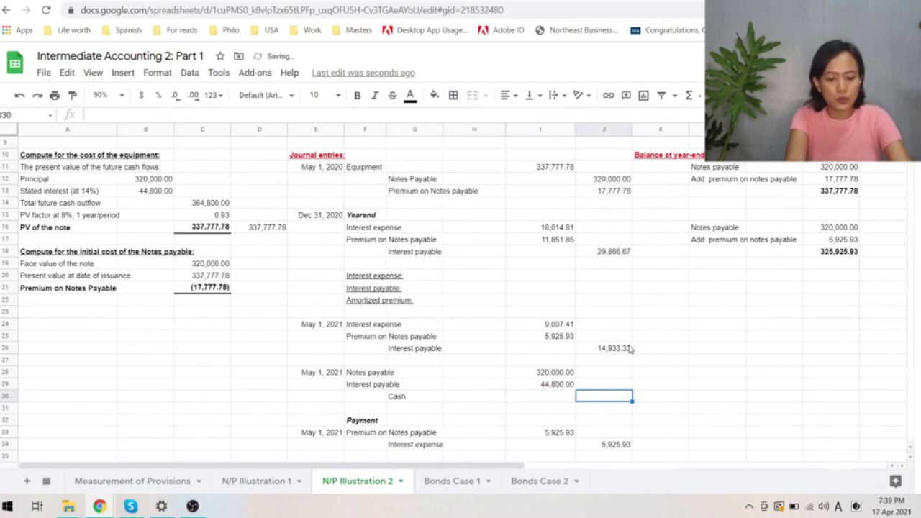
pyautogui.write('=sum(I28:I29')
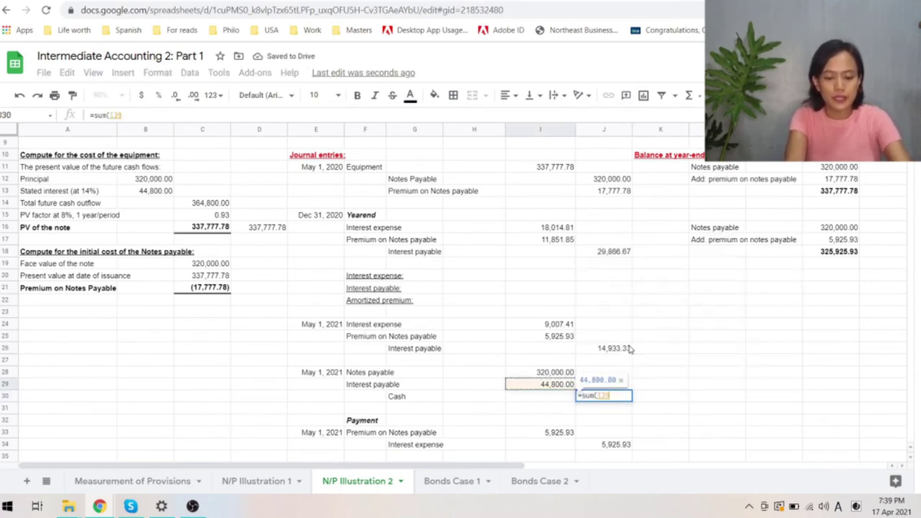
pyautogui.press('Return')
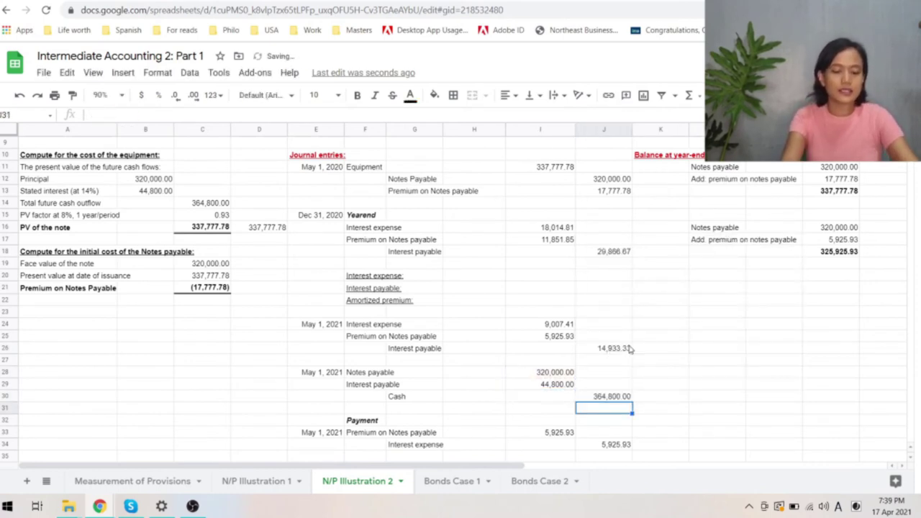
# - Add a bottom border to E31:J31 to separate the alternative entries from the Payment section
pyautogui.moveTo(323, 409); pyautogui.dragTo(584, 409)
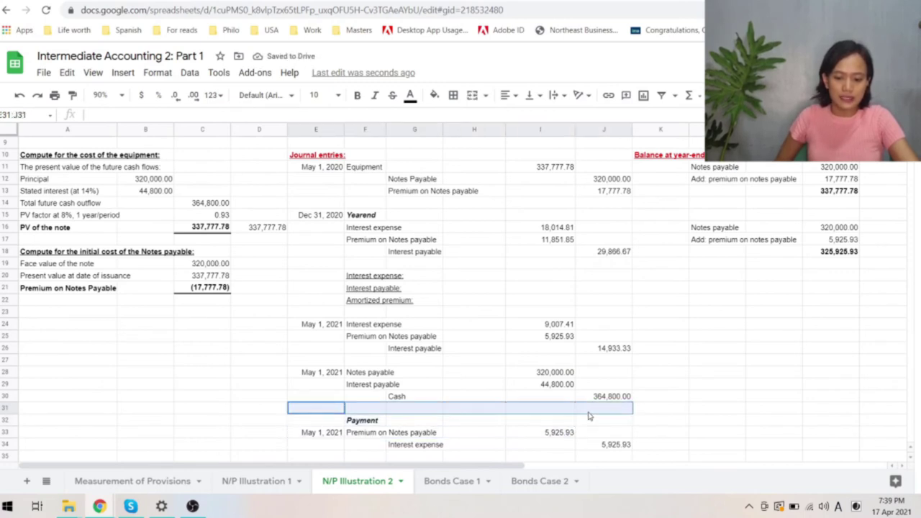
pyautogui.click(454, 96)
pyautogui.click(496, 139)
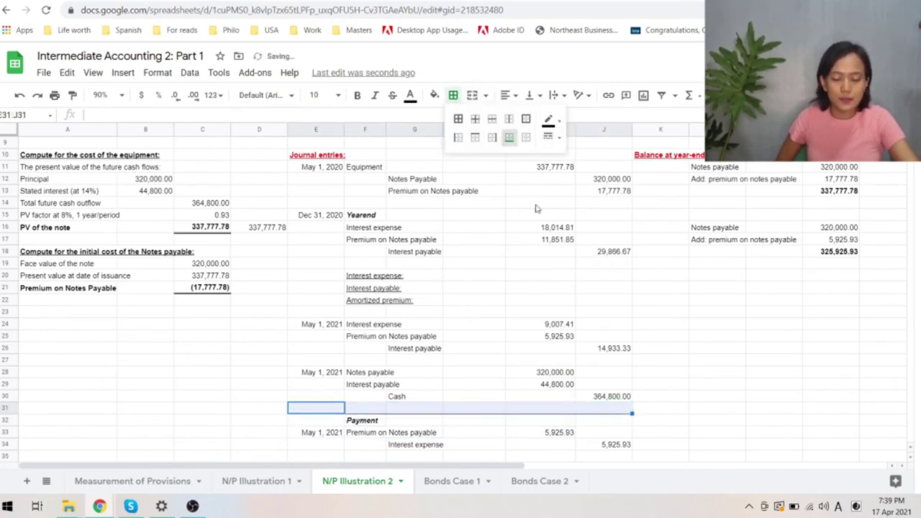
pyautogui.click(708, 387)
# - Compare the Cash credits in J39 and J30, and examine the May 1, 2021 accrual's interest payable, expense and premium amounts
pyautogui.scroll(-4, 708, 392)
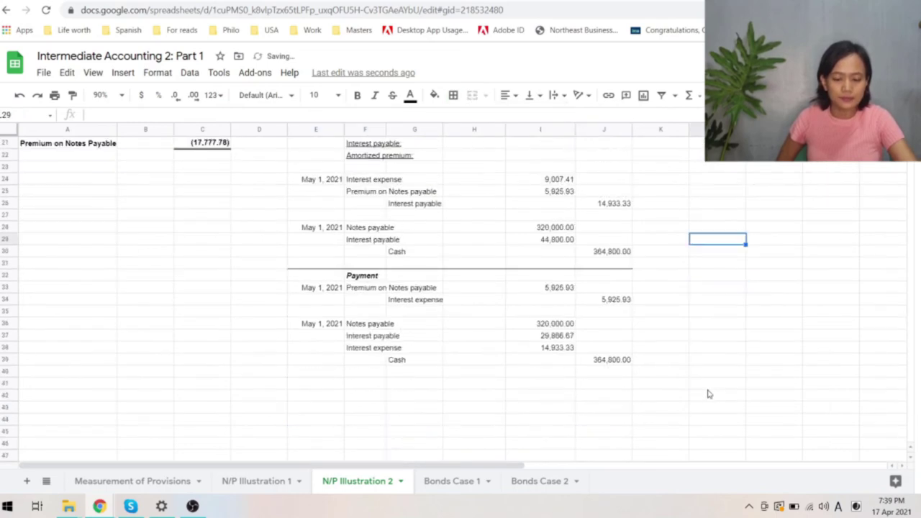
pyautogui.click(597, 363)
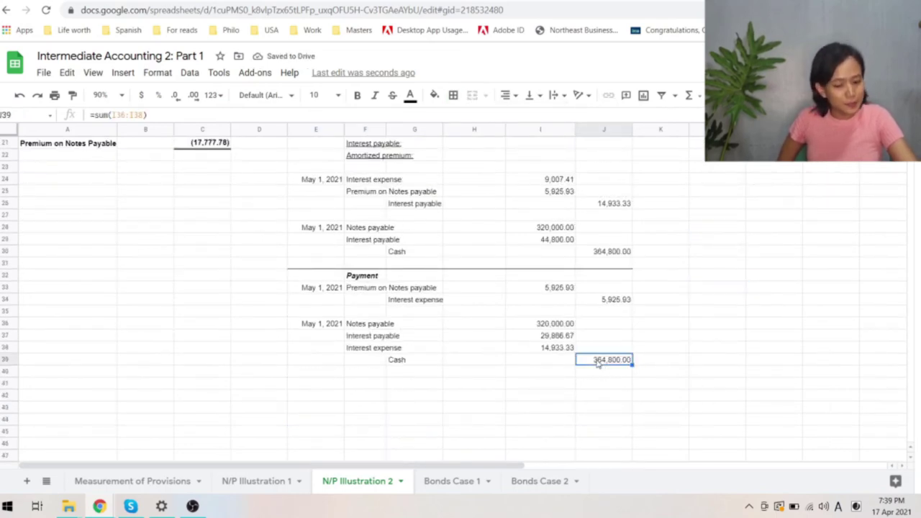
pyautogui.click(610, 253)
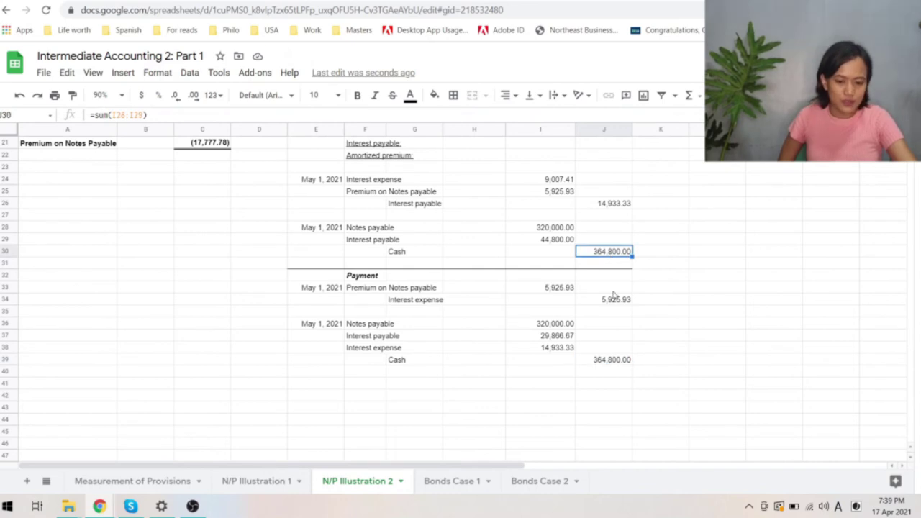
pyautogui.scroll(3, 626, 329)
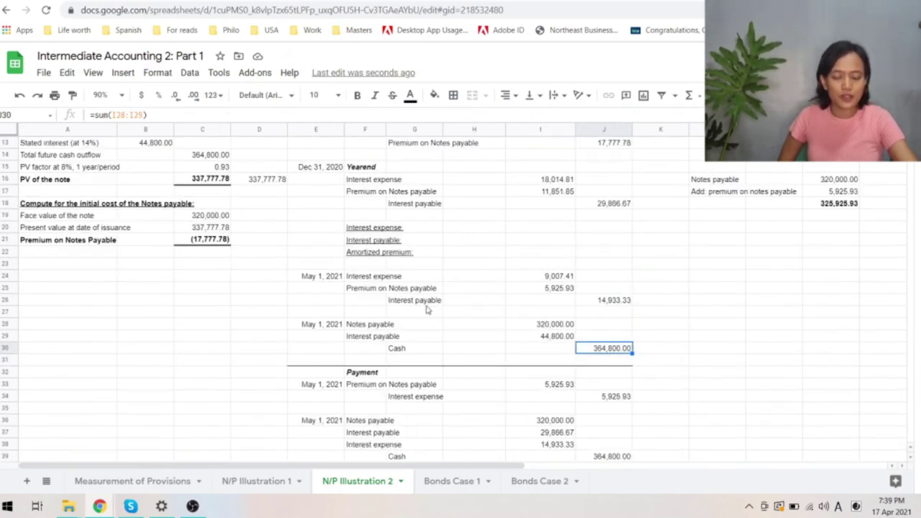
pyautogui.moveTo(384, 297); pyautogui.dragTo(634, 308)
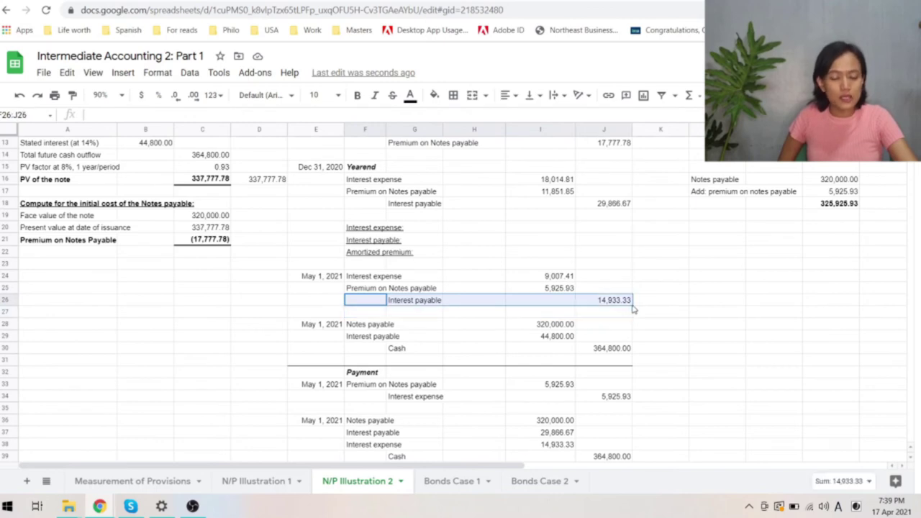
pyautogui.moveTo(374, 265); pyautogui.dragTo(568, 283)
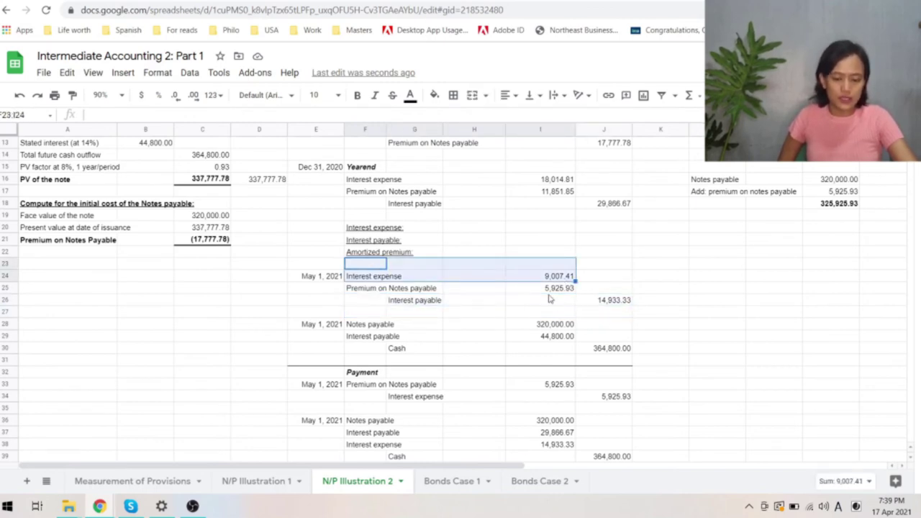
pyautogui.click(545, 292)
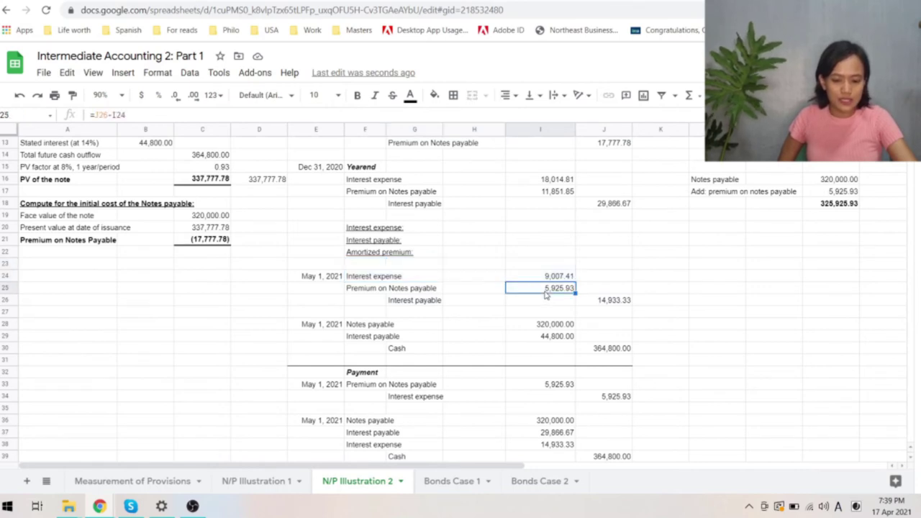
pyautogui.click(541, 281)
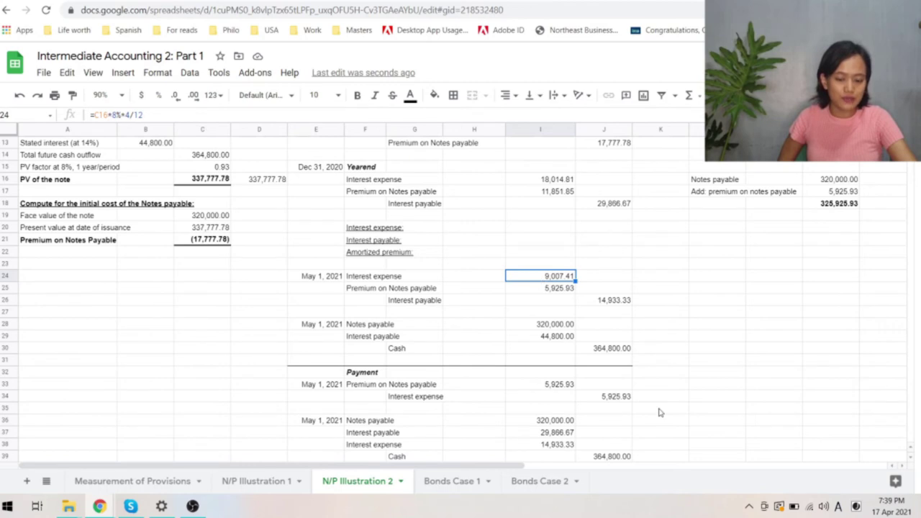
# - Check the Payment section's net interest expense by computing I38-J34 in I41, and clear that cell
pyautogui.scroll(-2, 660, 411)
pyautogui.click(559, 431)
pyautogui.write('=')
pyautogui.click(547, 395)
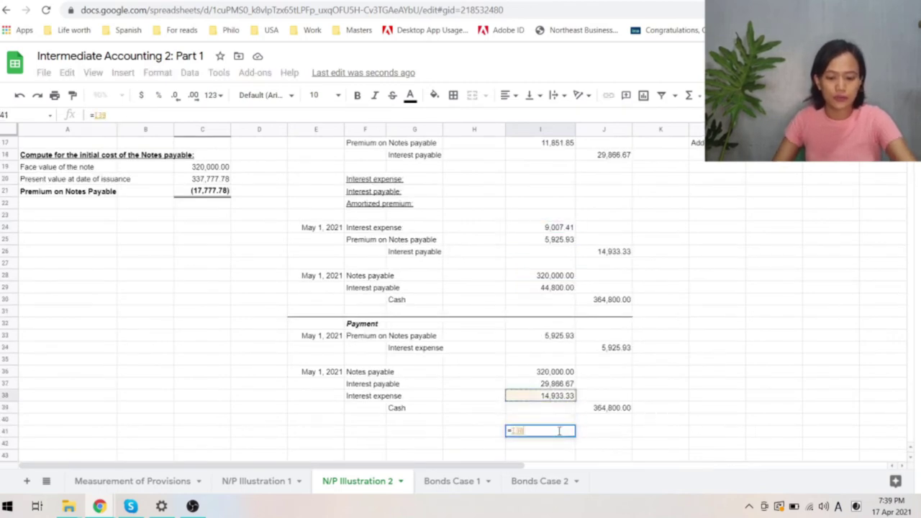
pyautogui.write('-')
pyautogui.click(609, 348)
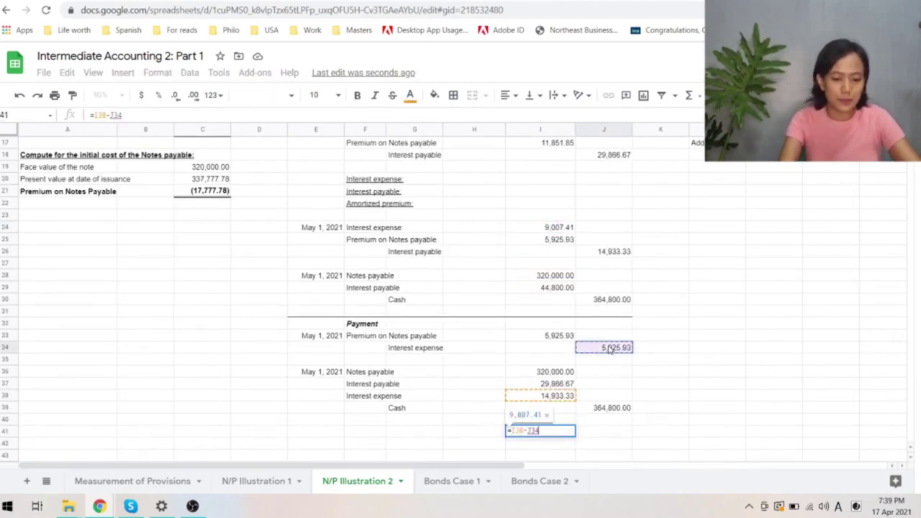
pyautogui.press('Return')
pyautogui.click(568, 431)
pyautogui.press('Delete')
pyautogui.scroll(4, 578, 402)
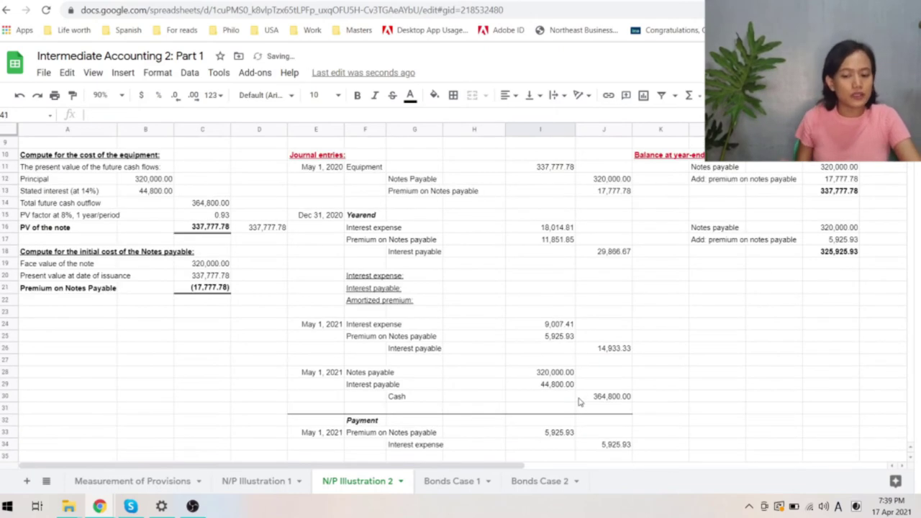
pyautogui.scroll(-2, 578, 402)
pyautogui.scroll(-2, 580, 402)
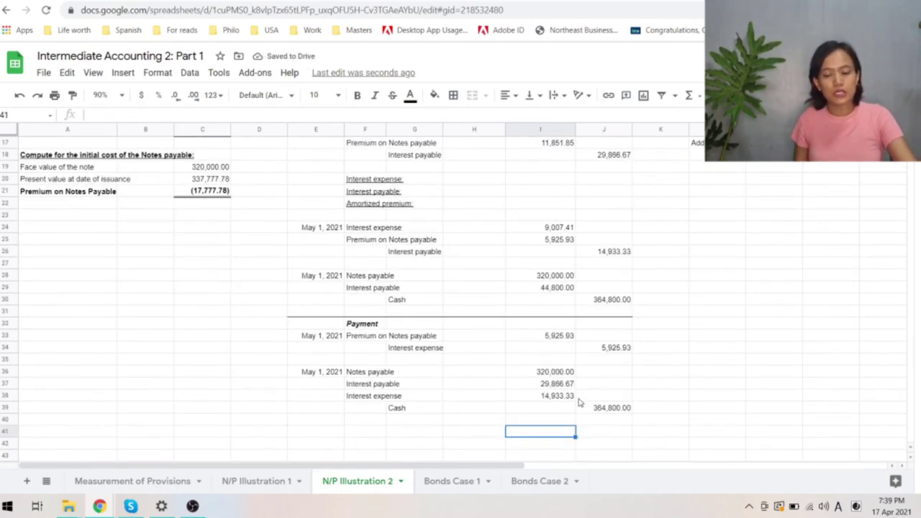